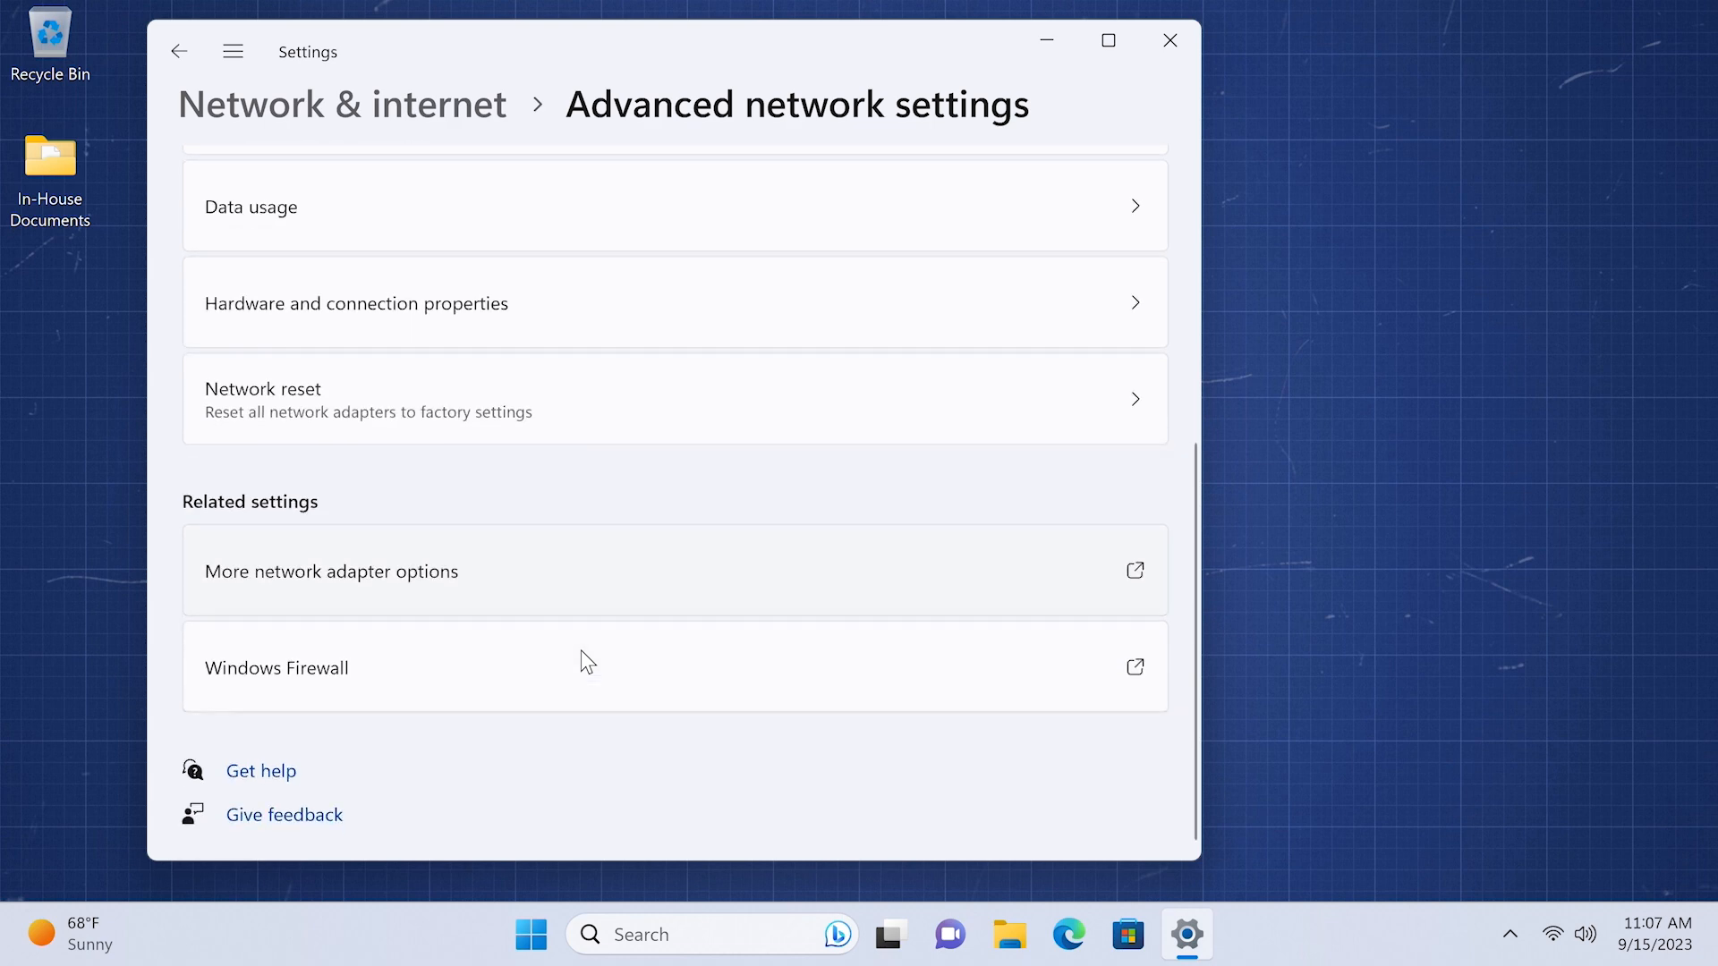
- Set Jumbo Packet to 9014 Bytes in the Thunderbolt 3 to 10GbE adapter's advanced properties for Ethernet 2
{"action": "left_click", "coordinate": [611, 571]}
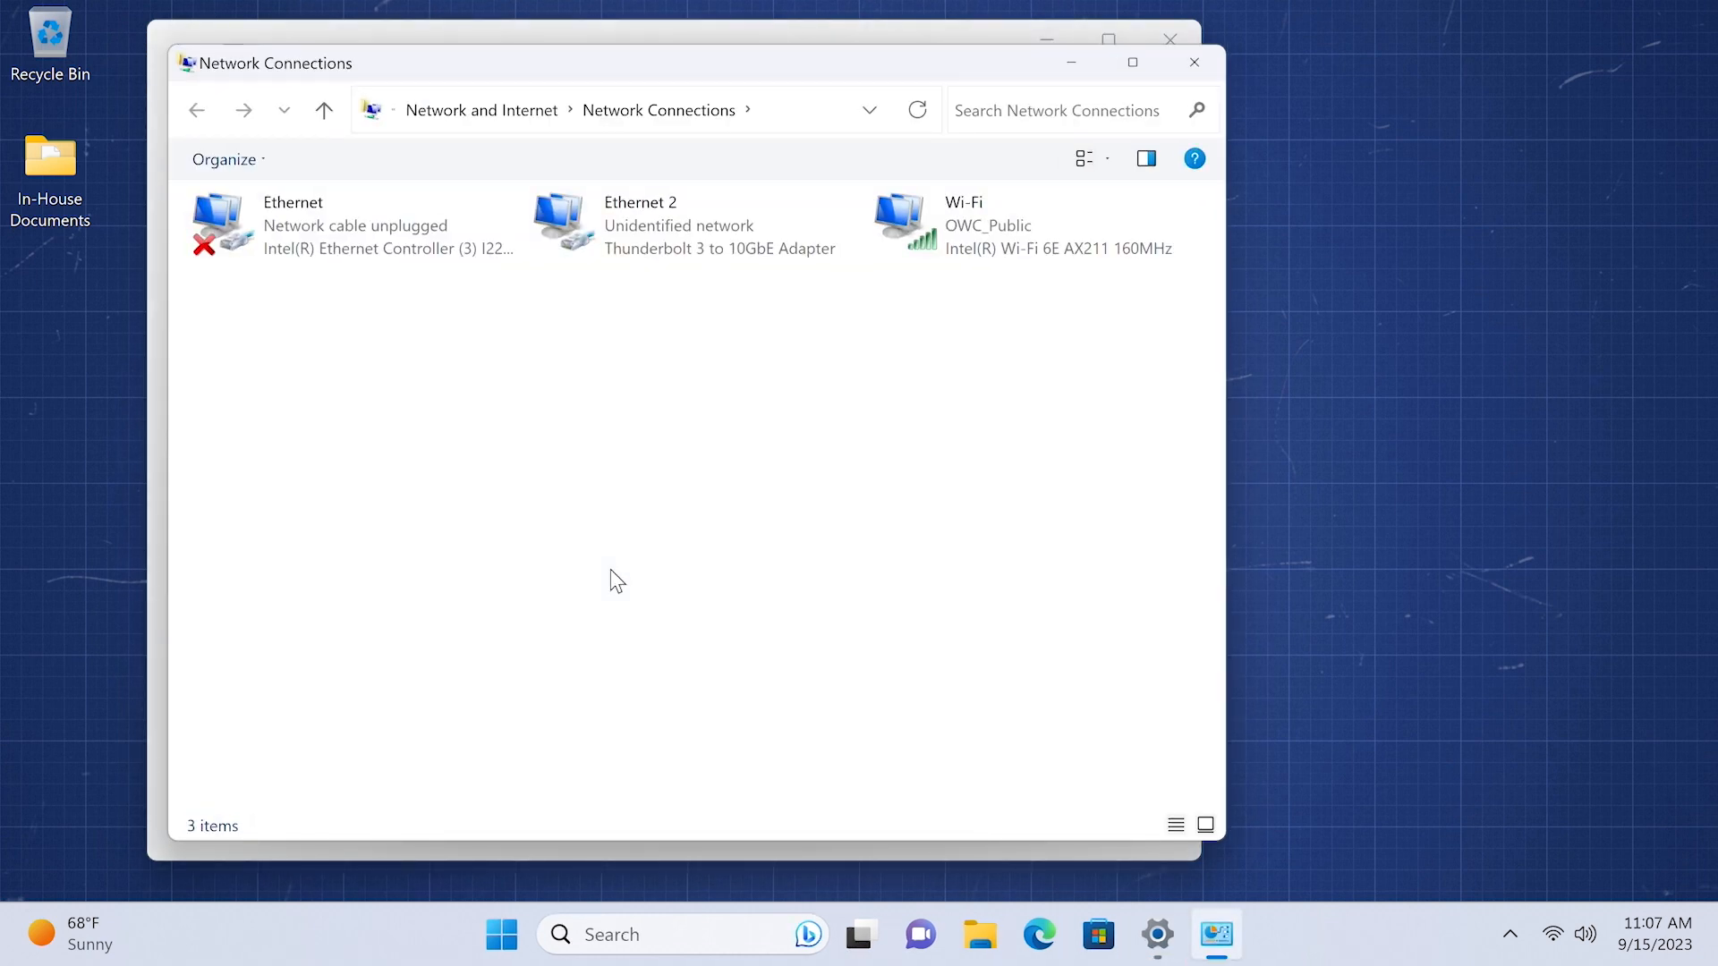
{"action": "double_click", "coordinate": [668, 220]}
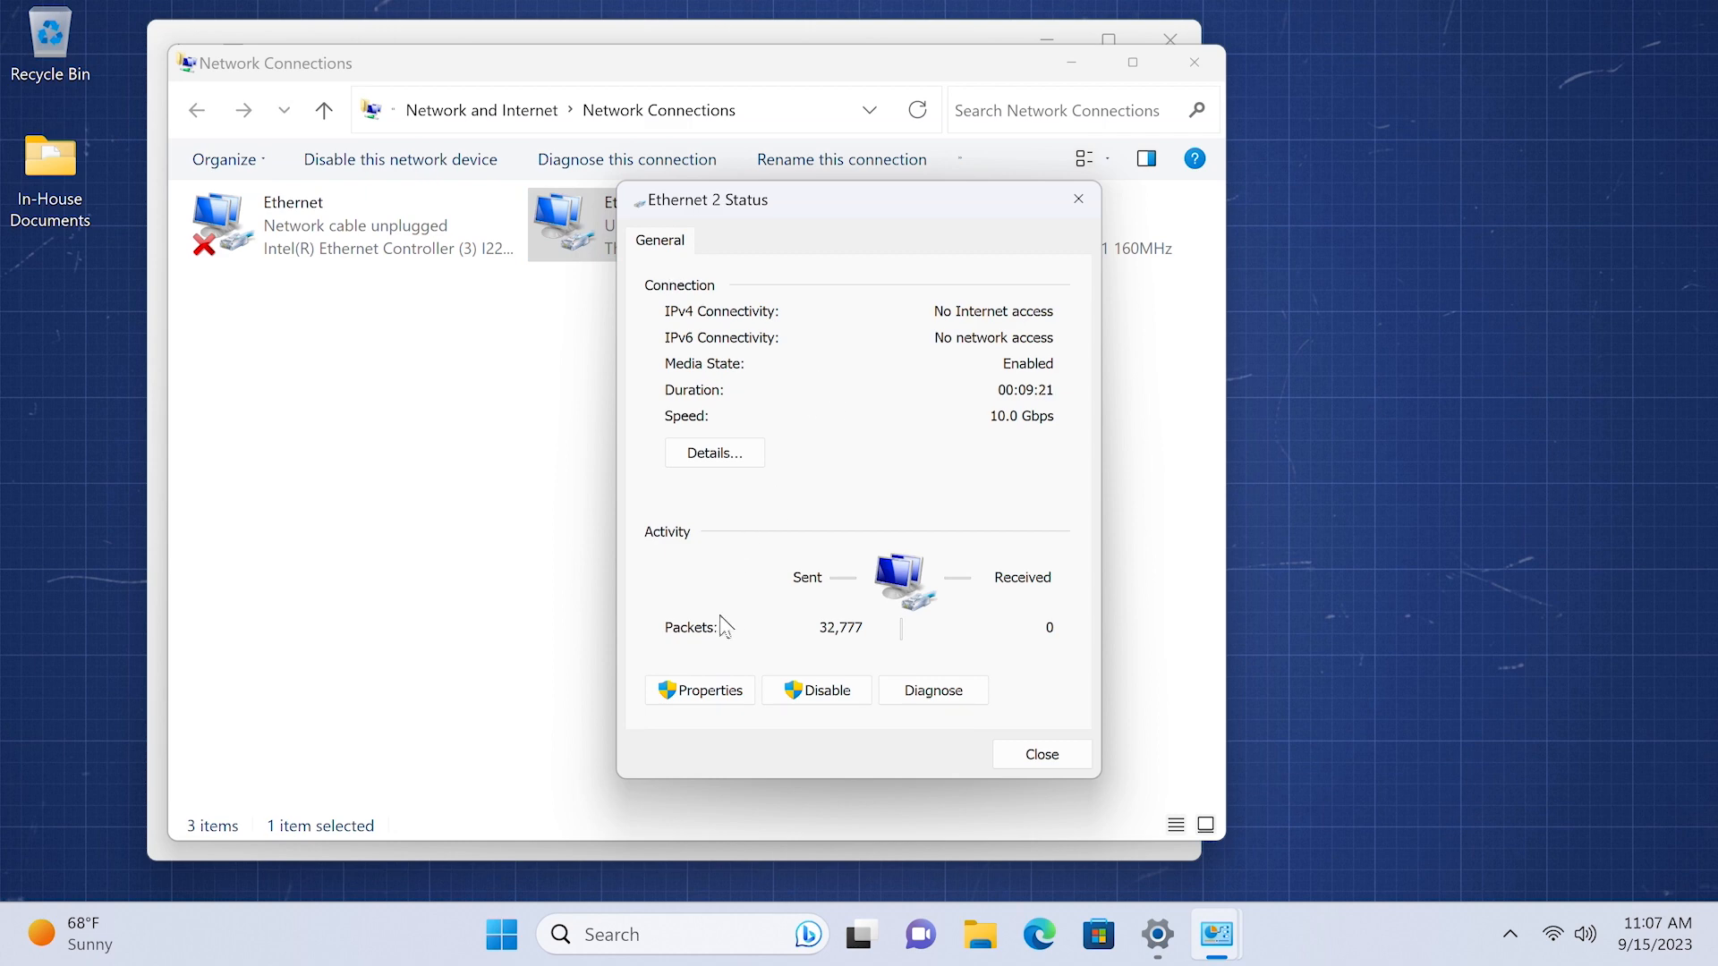
{"action": "left_click", "coordinate": [703, 702]}
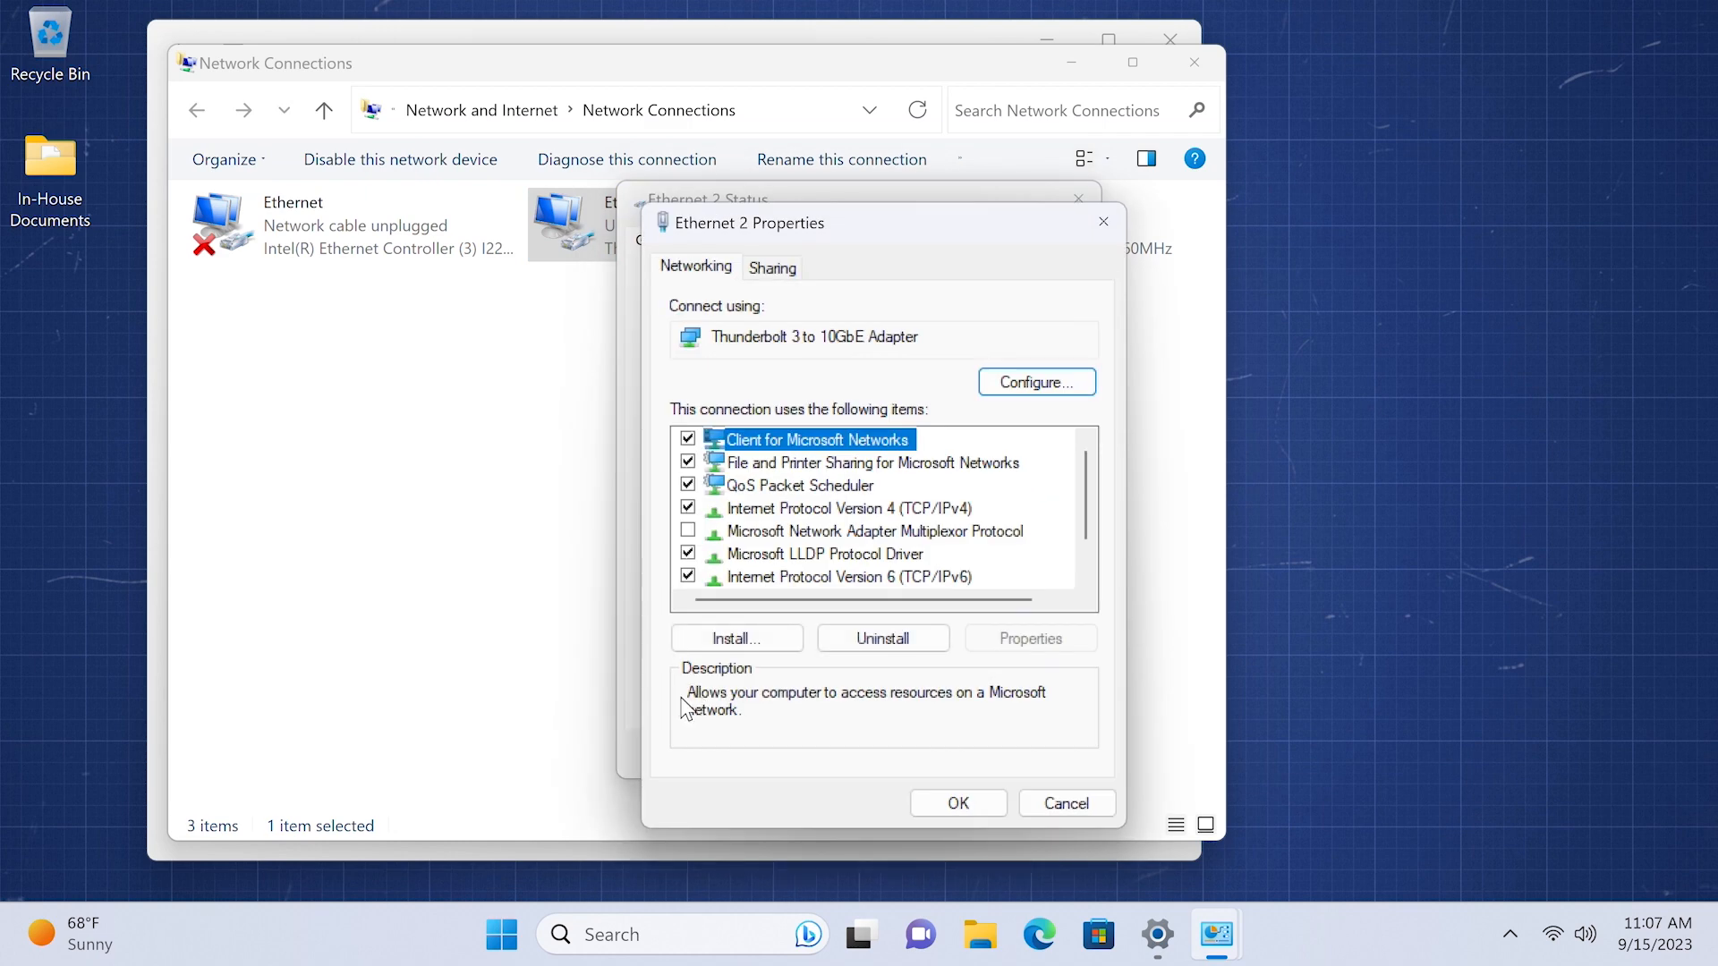
{"action": "left_click", "coordinate": [1041, 392]}
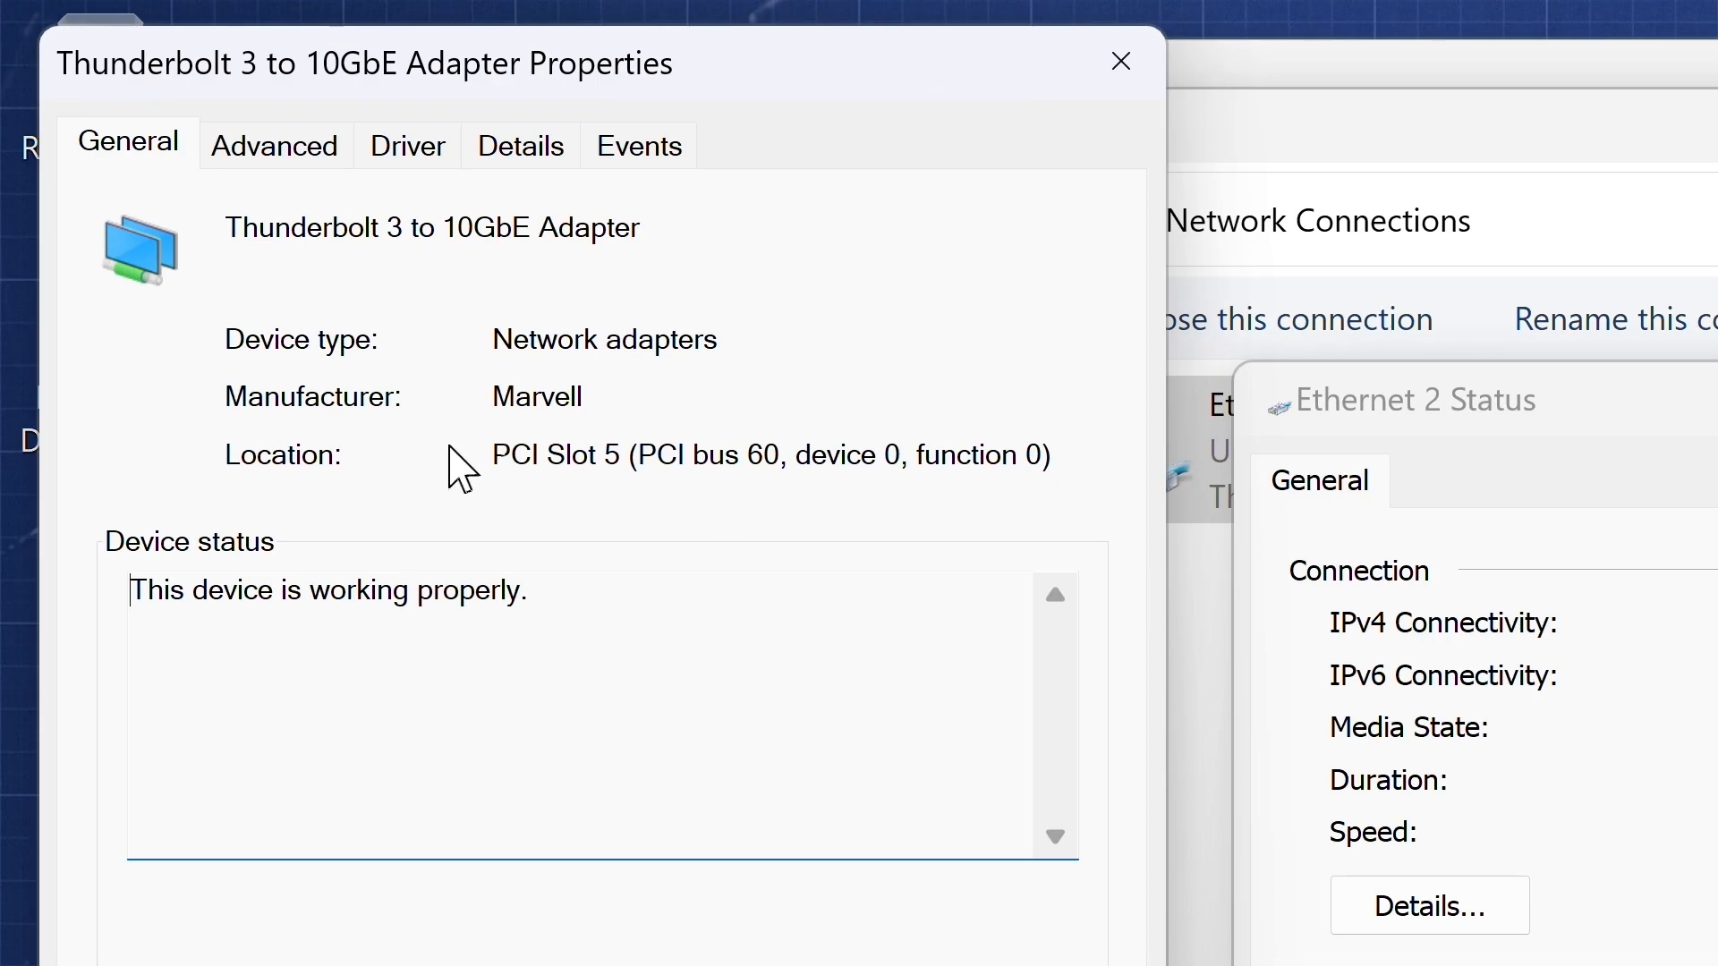
{"action": "left_click", "coordinate": [307, 147]}
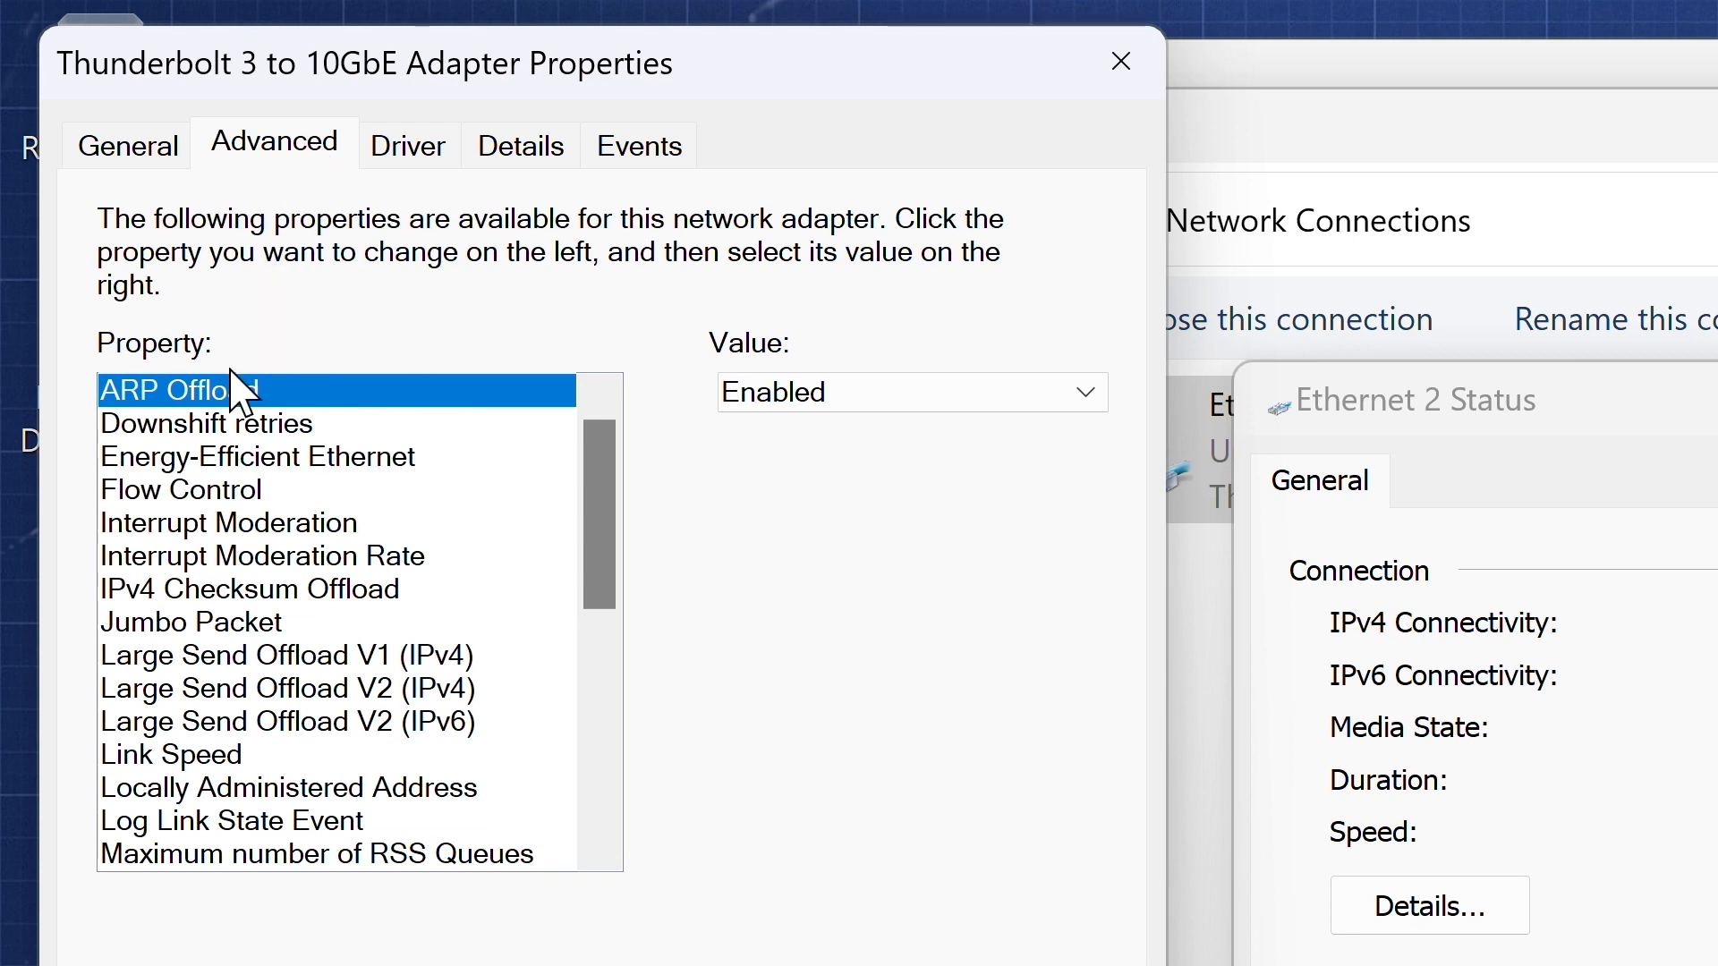
{"action": "left_click", "coordinate": [235, 629]}
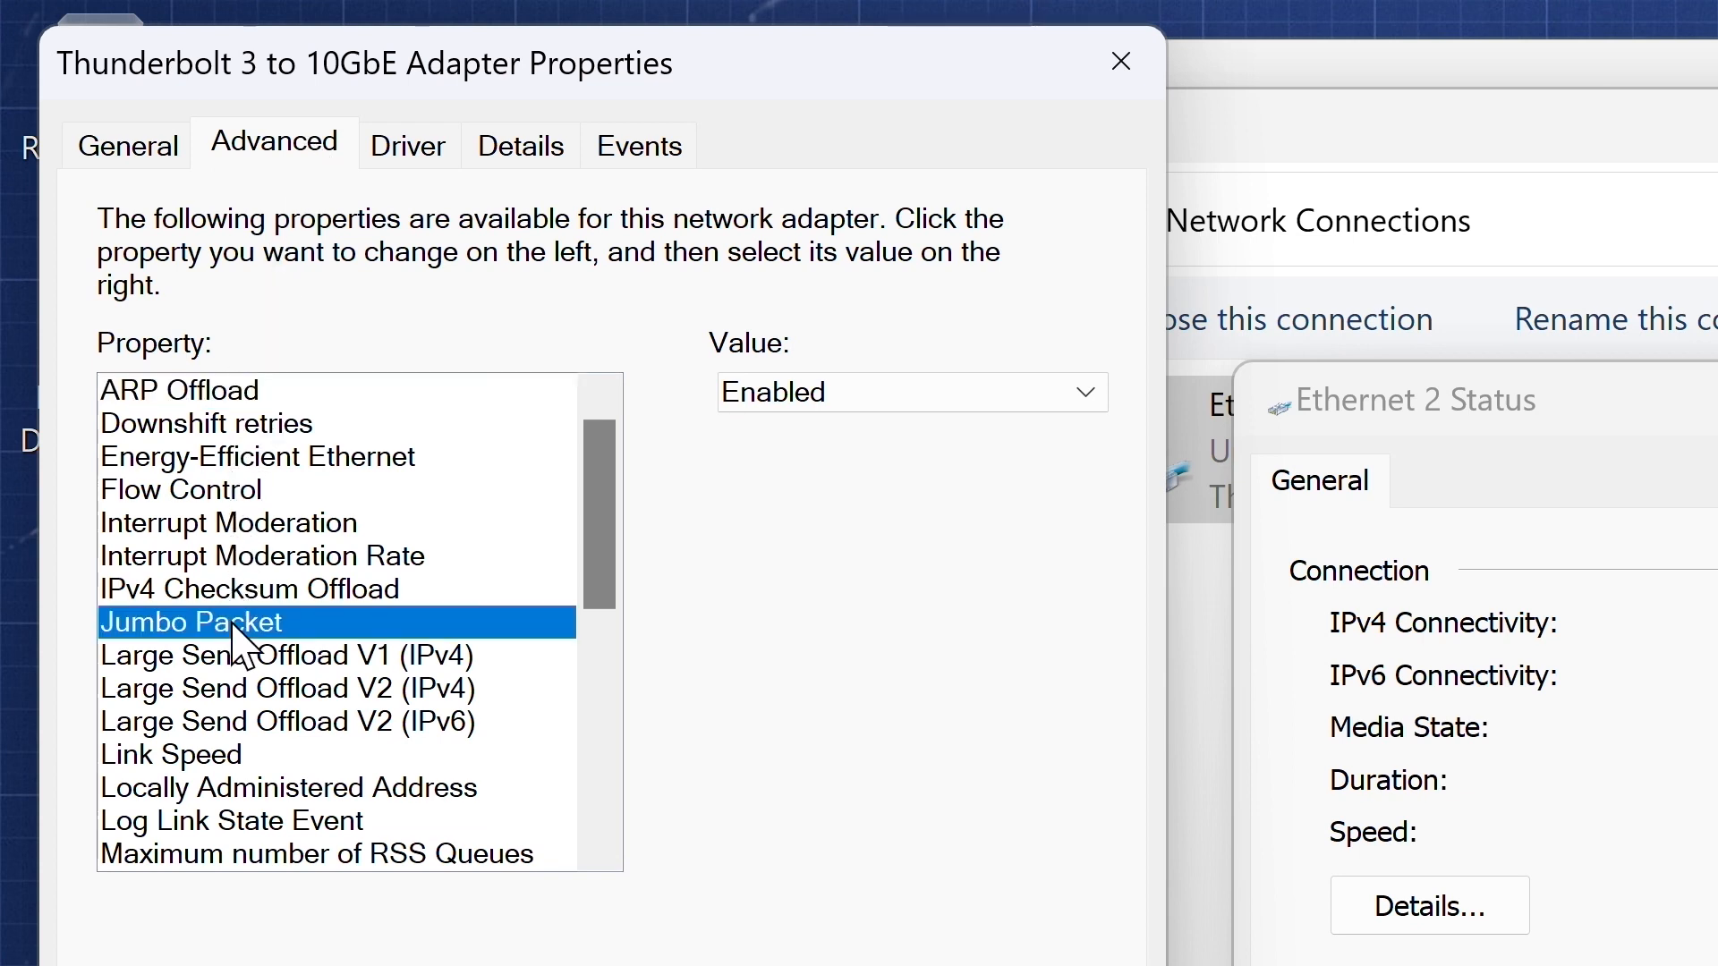
{"action": "left_click", "coordinate": [874, 399]}
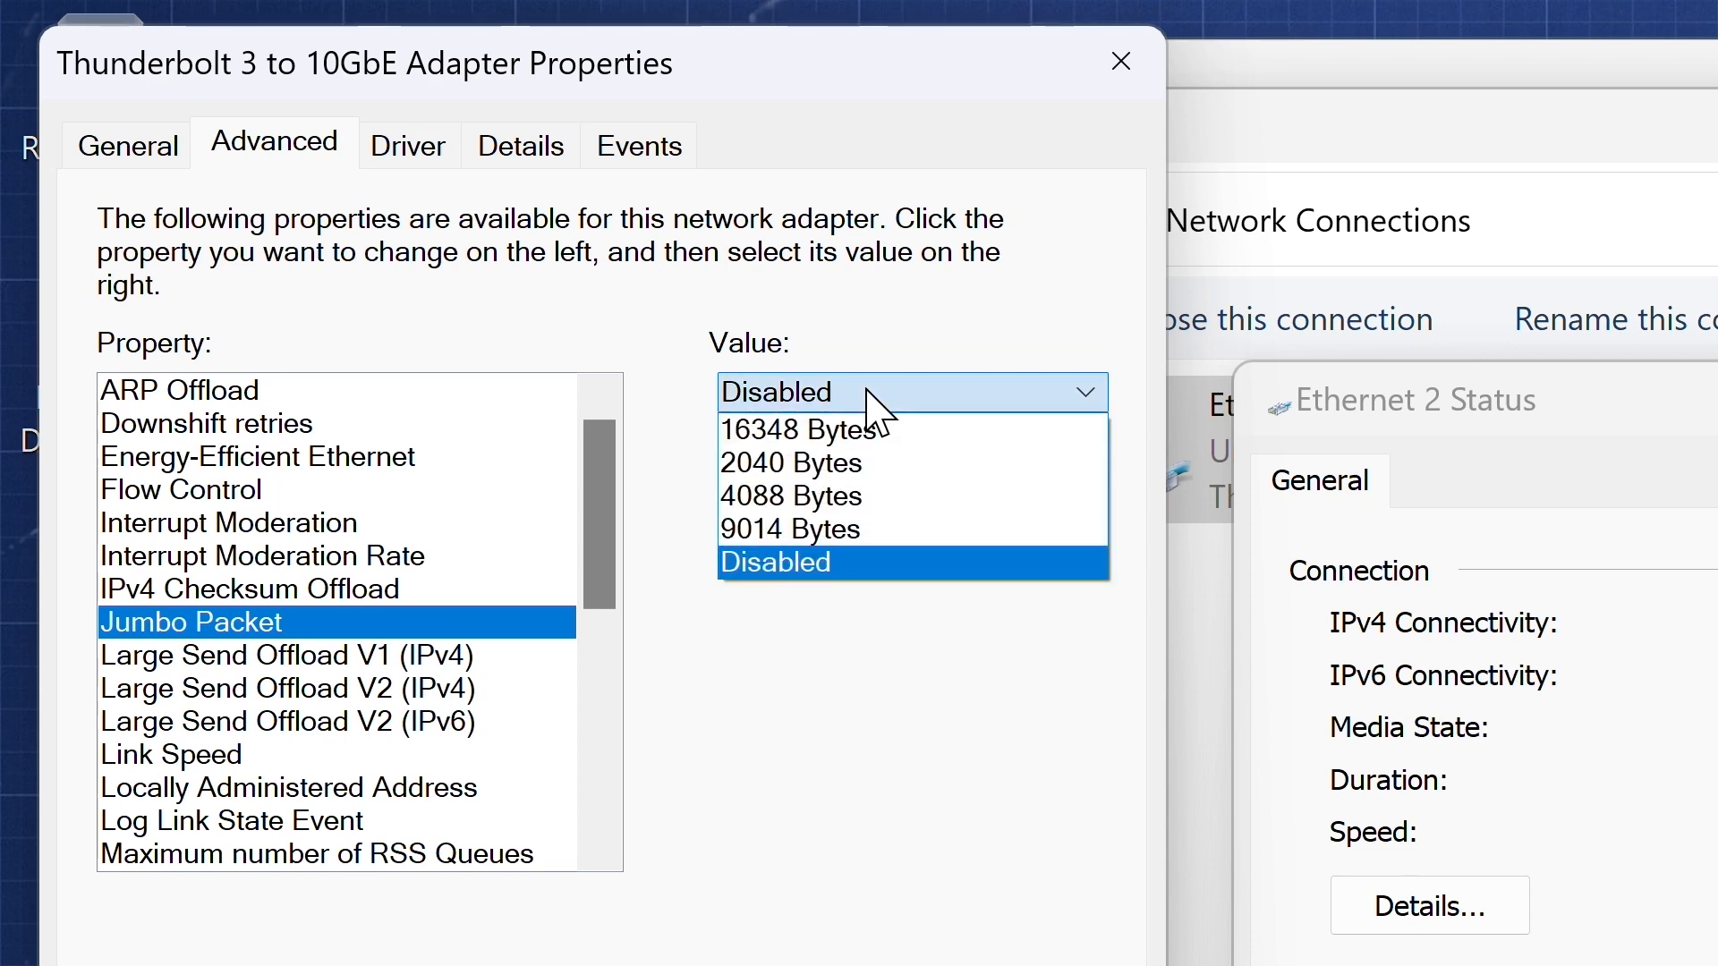
{"action": "left_click", "coordinate": [823, 528]}
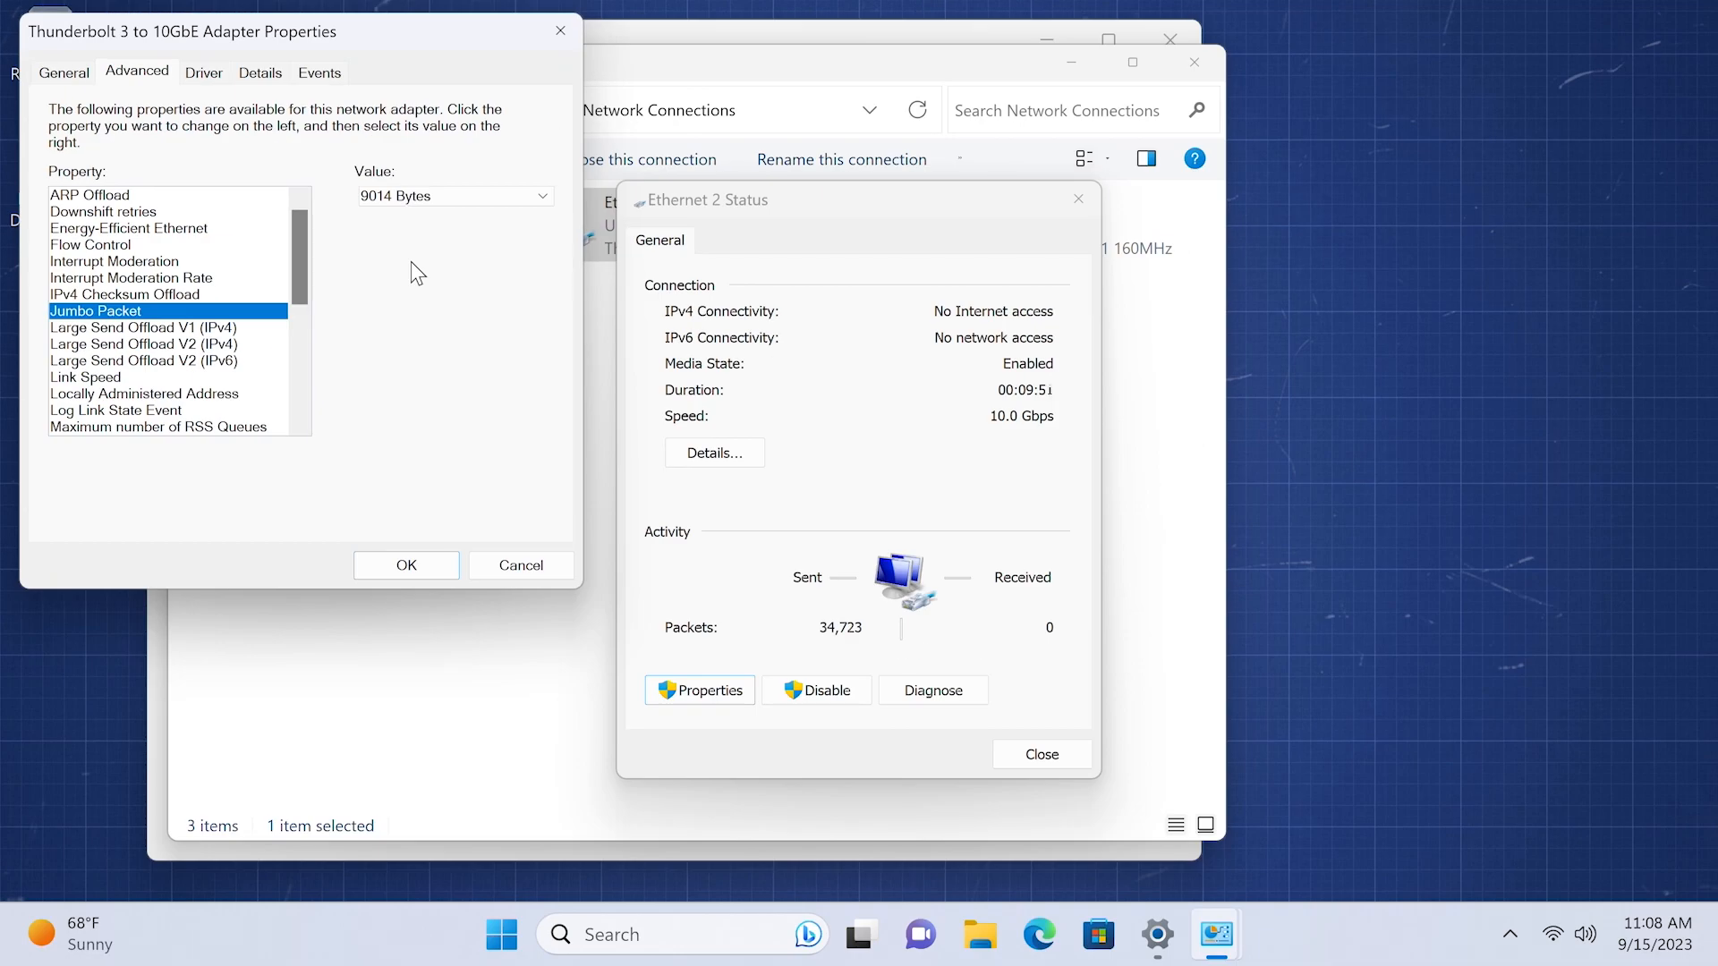
{"action": "left_click", "coordinate": [408, 566]}
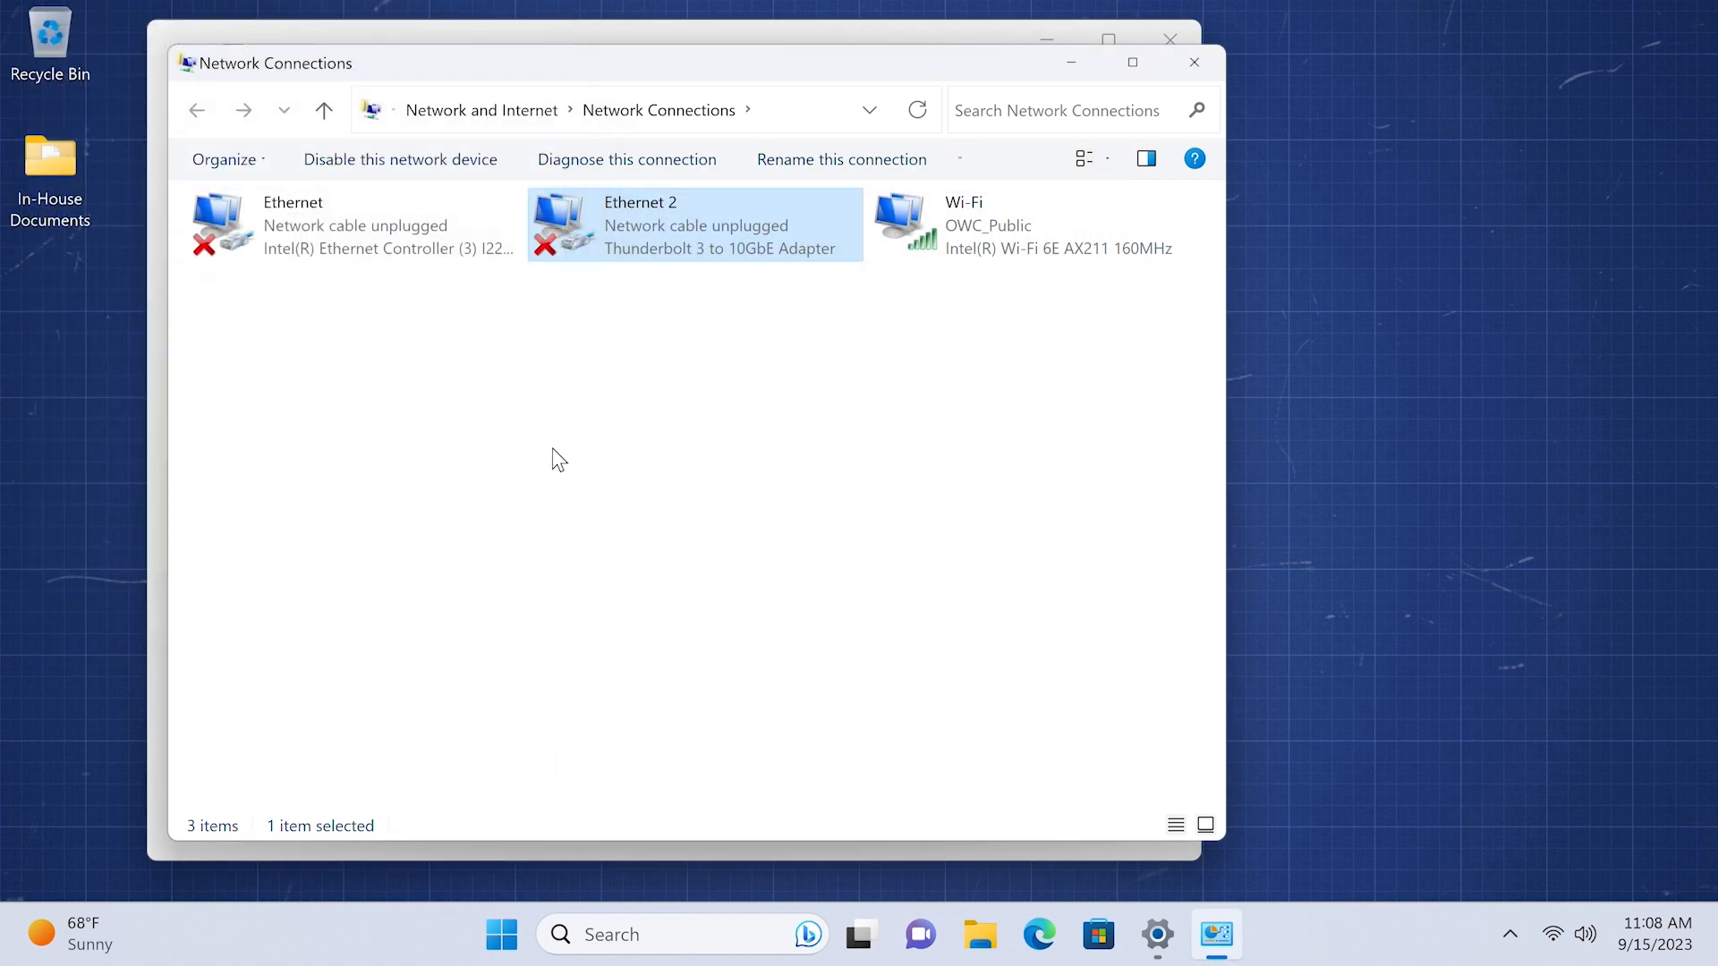
- Open the Internet Protocol Version 4 (TCP/IPv4) properties from the Ethernet 2 connection properties
{"action": "double_click", "coordinate": [639, 248]}
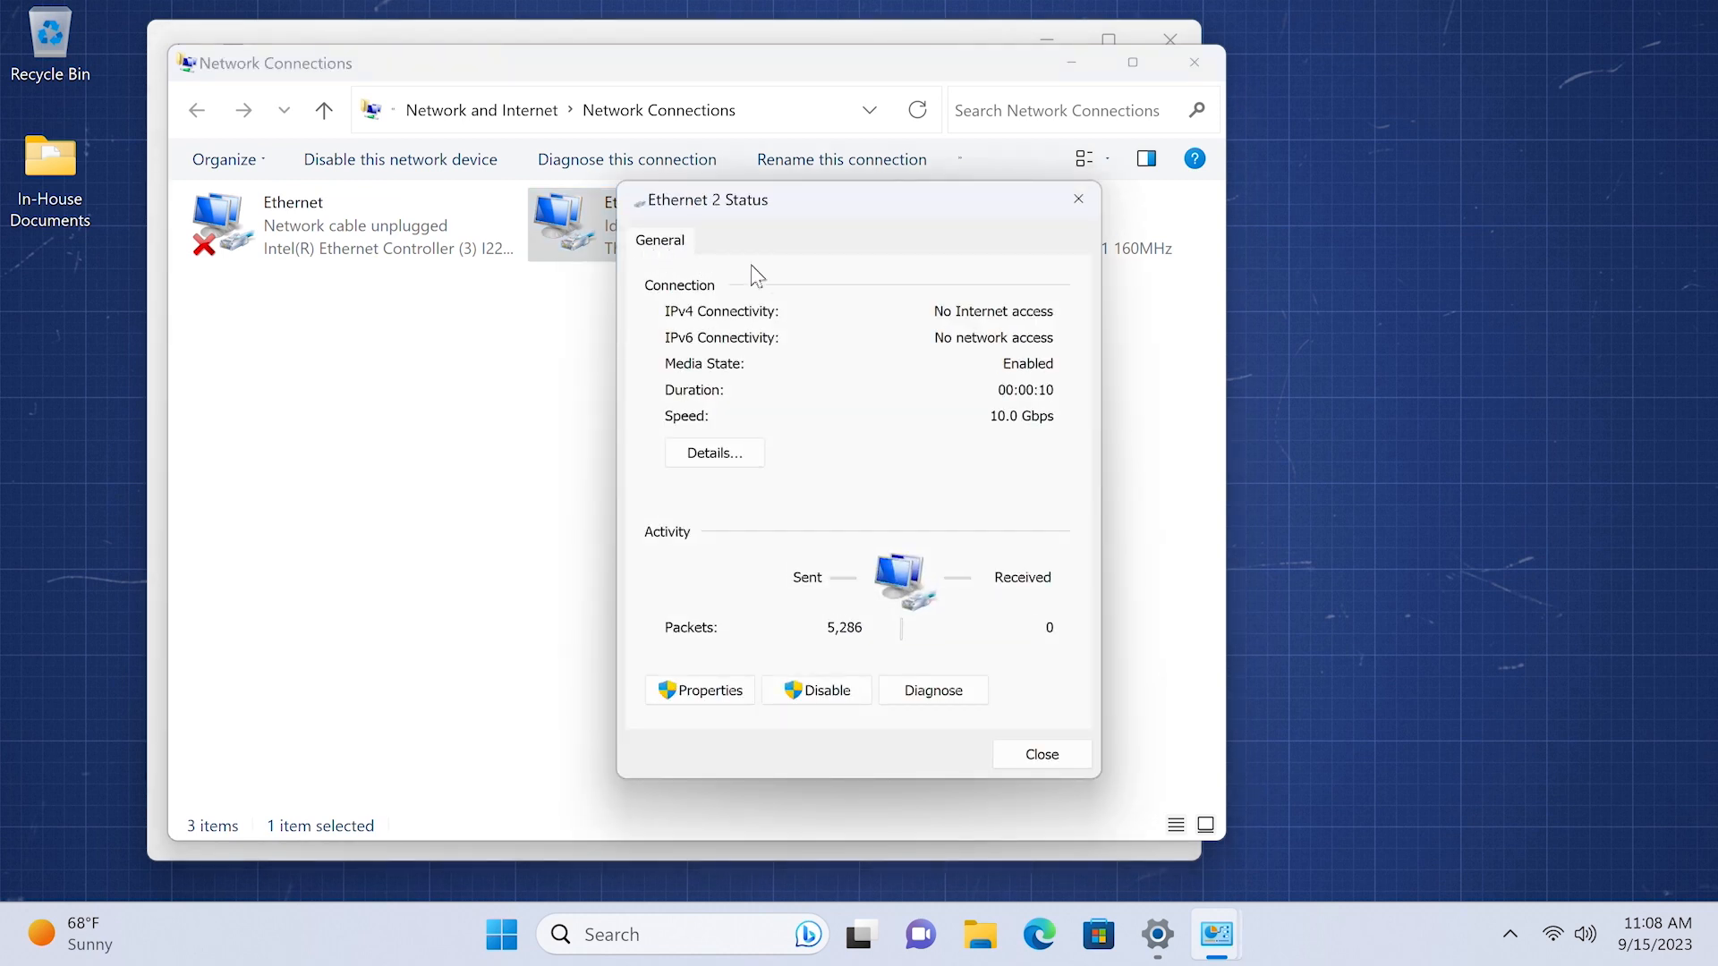
{"action": "left_click", "coordinate": [725, 690]}
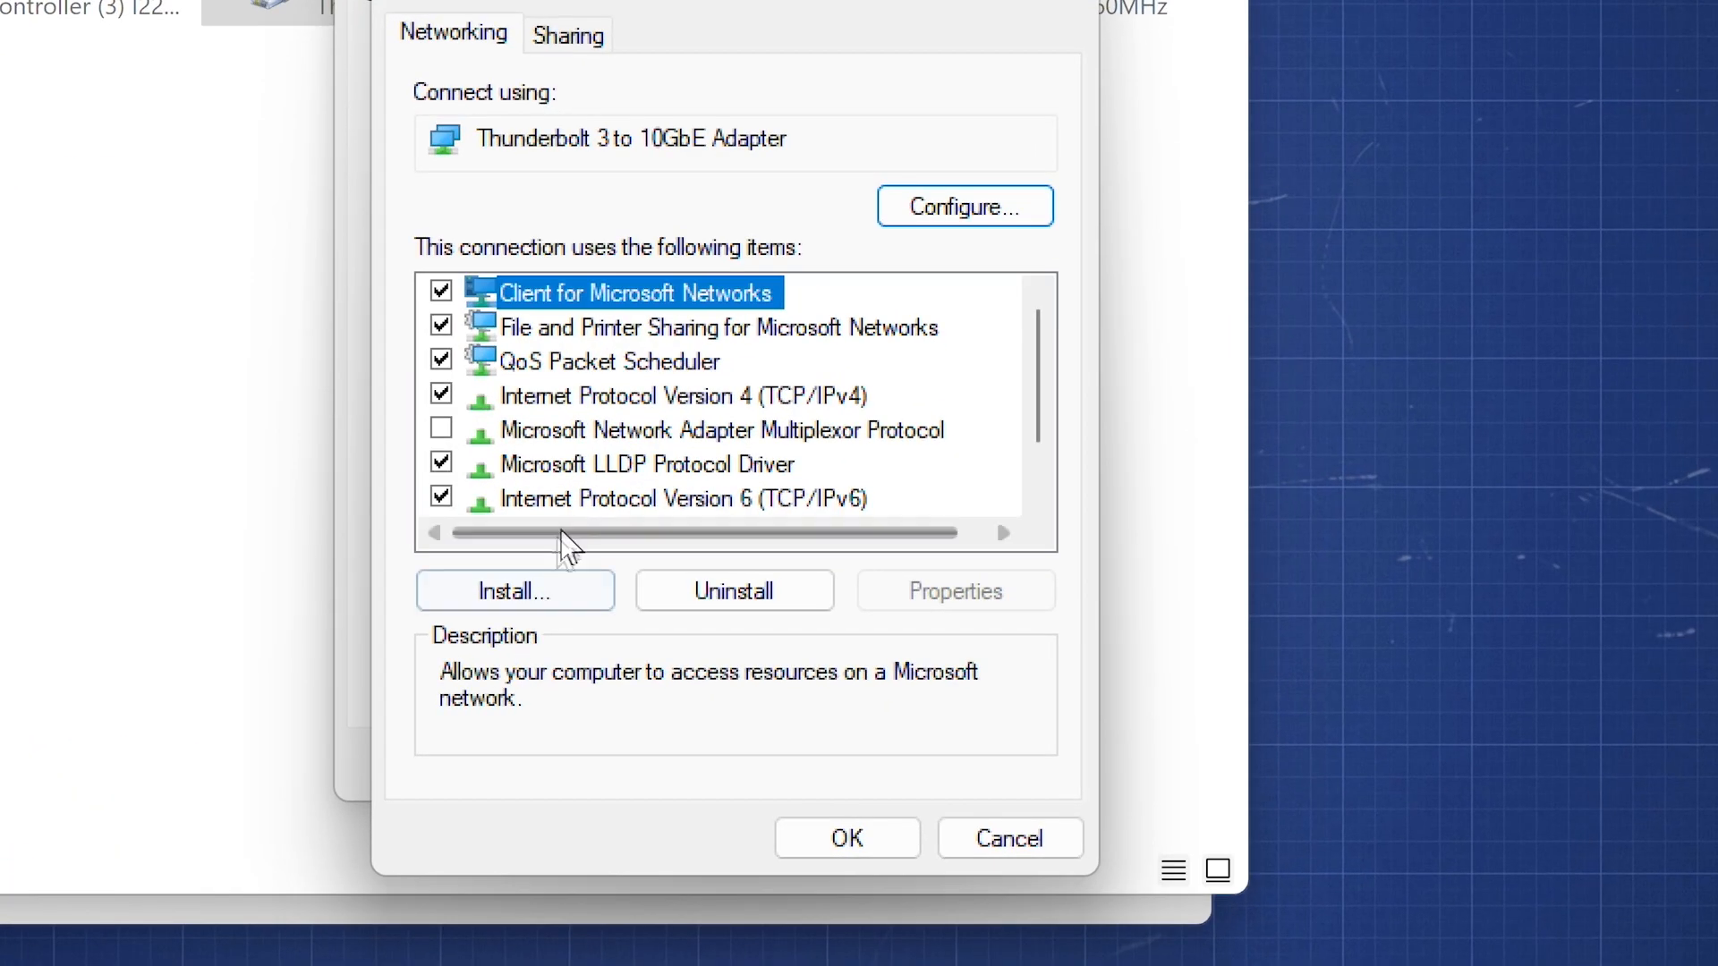
{"action": "left_click", "coordinate": [623, 407]}
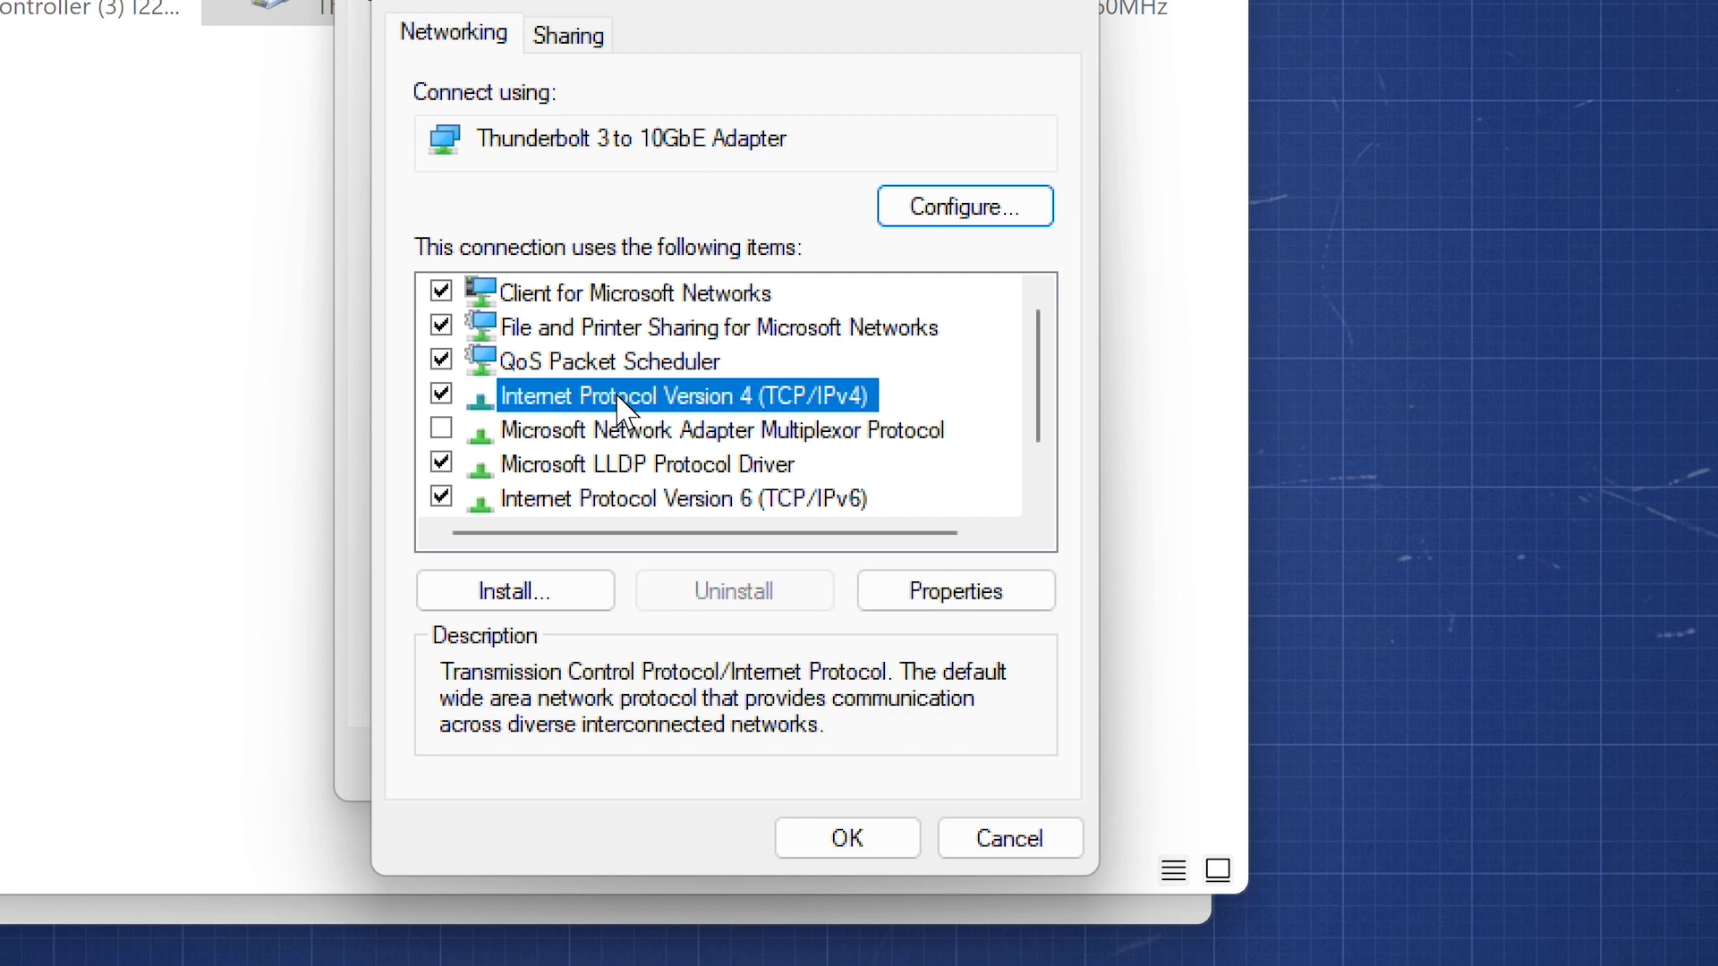
{"action": "double_click", "coordinate": [624, 407]}
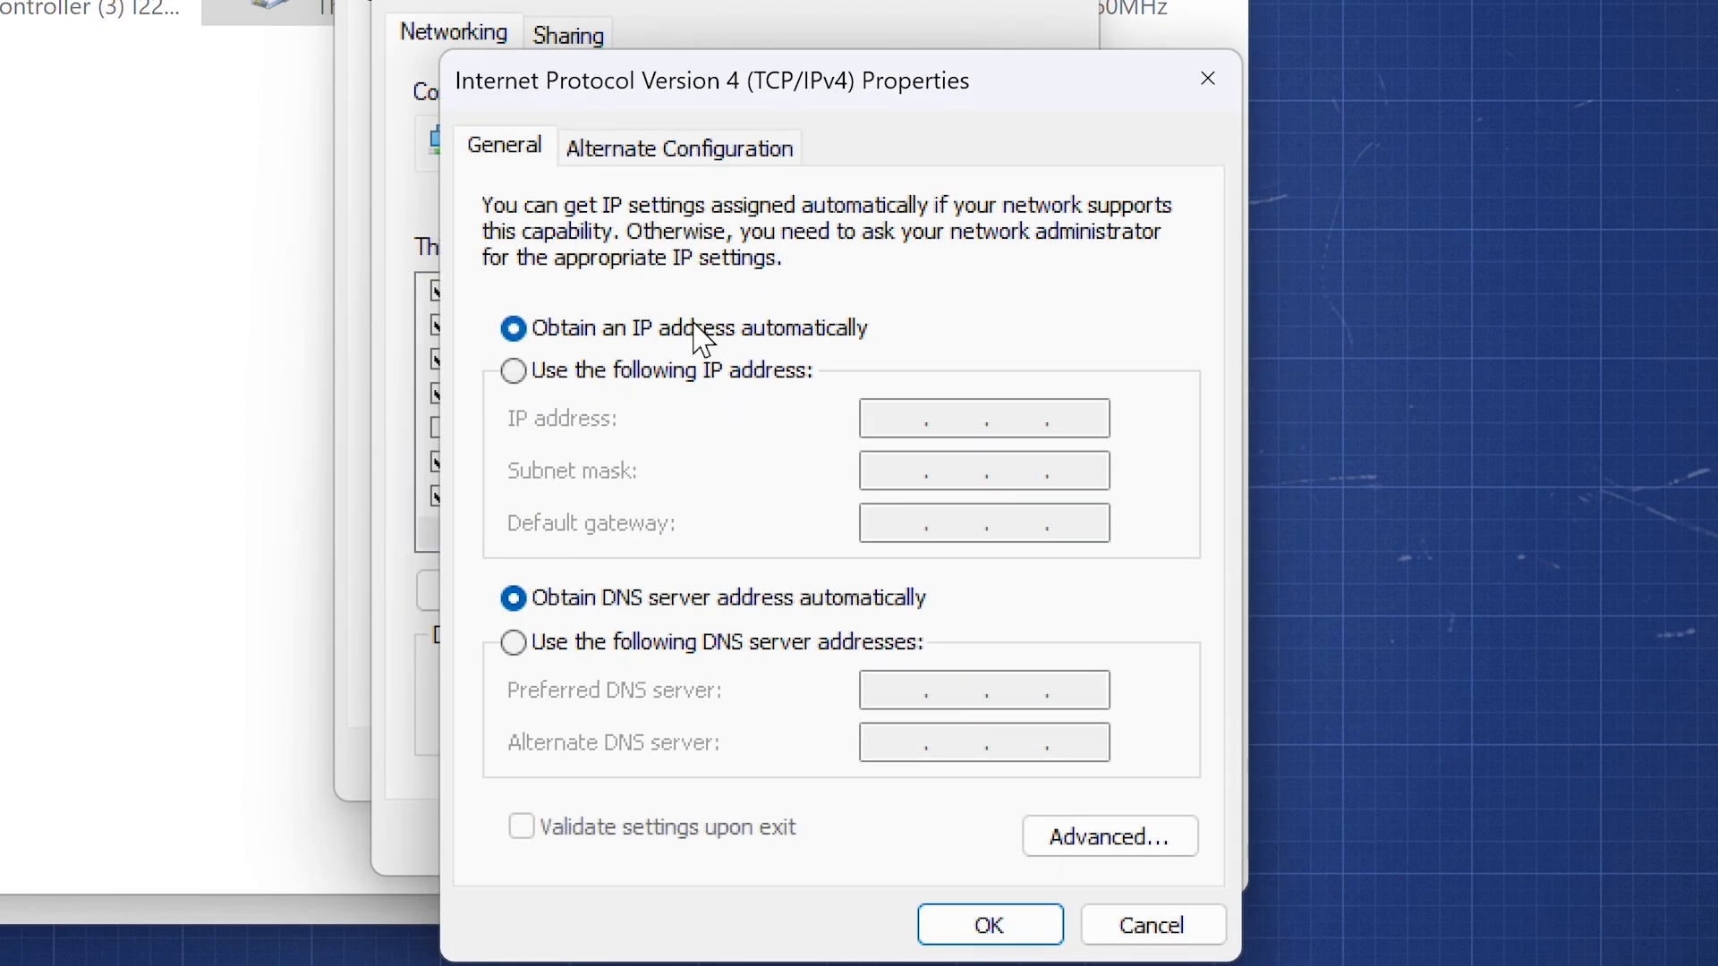
- Assign Ethernet 2 the static address 192.168.0.100 with subnet mask 255.255.255.0 and confirm
{"action": "left_click", "coordinate": [683, 371]}
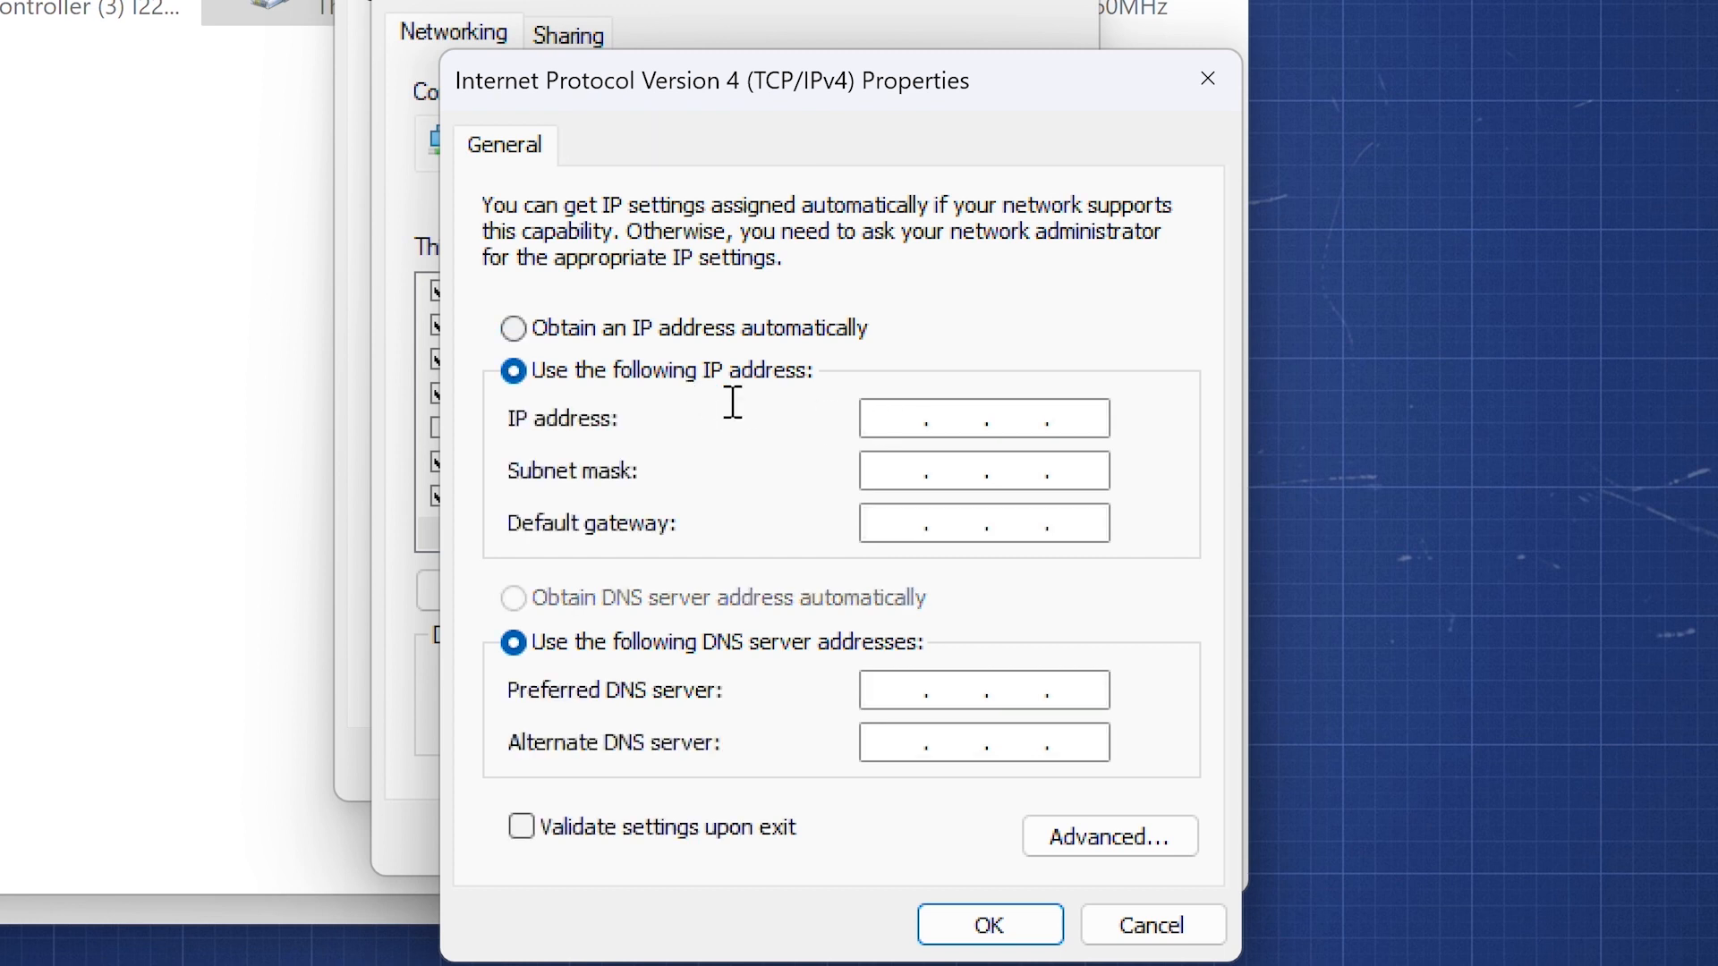
{"action": "type", "text": "192 . 168 . 0 ."}
{"action": "type", "text": "100"}
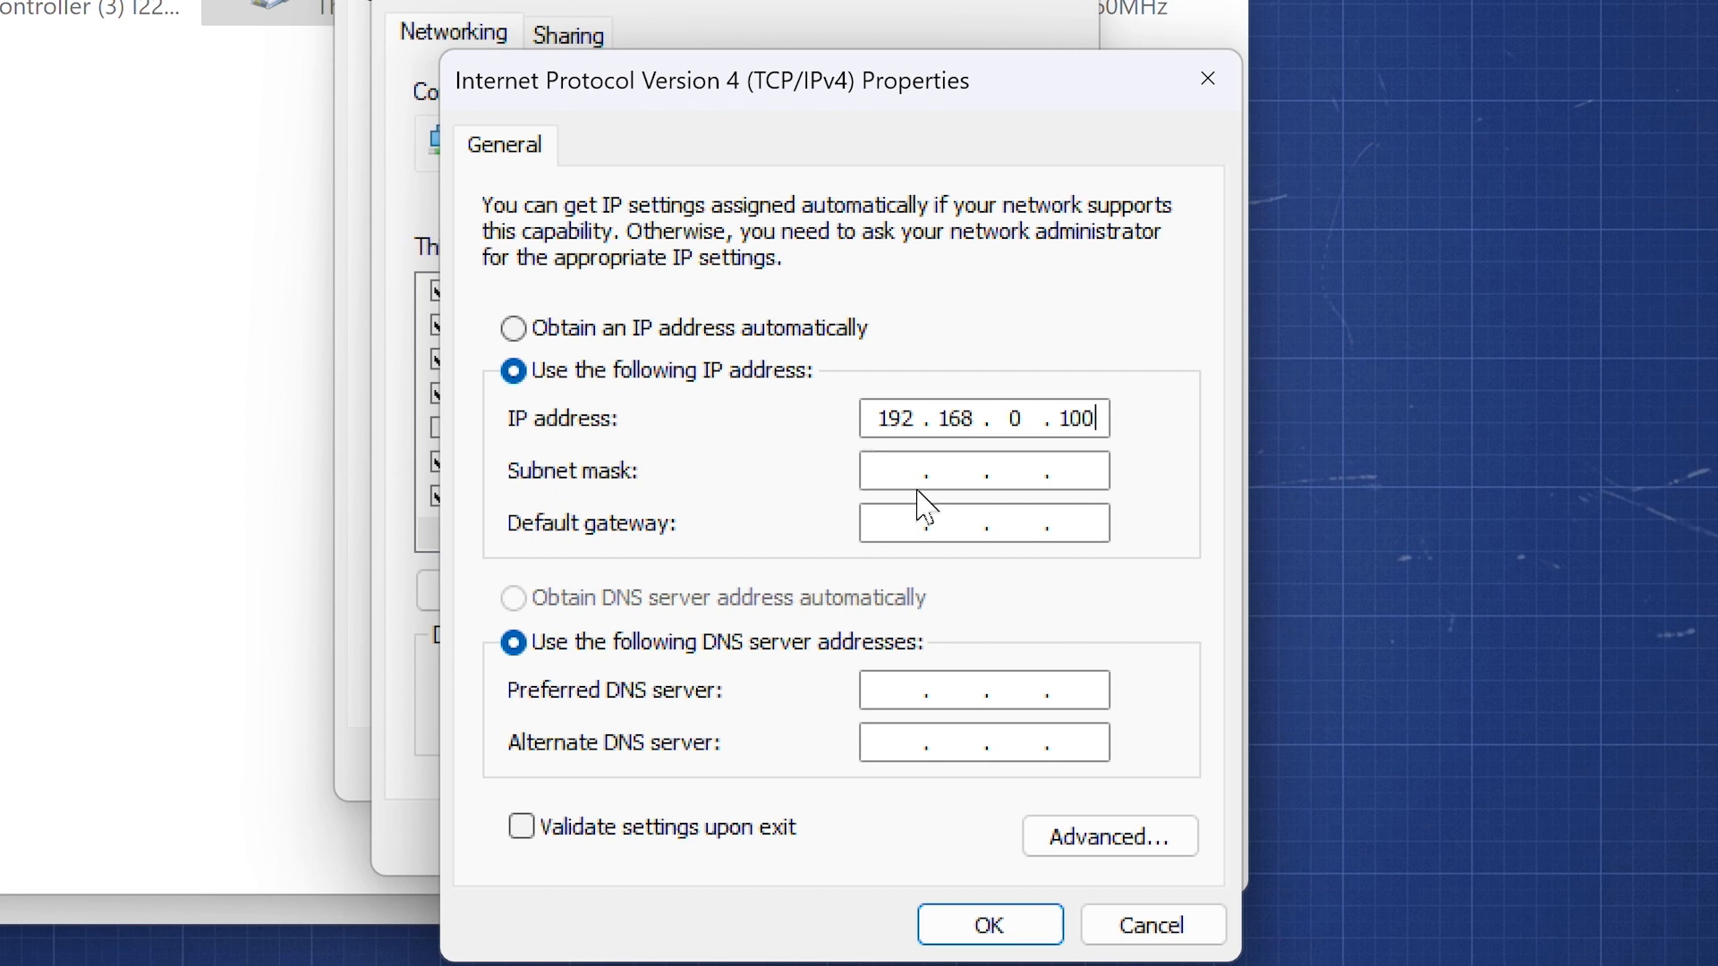
{"action": "left_click", "coordinate": [870, 467]}
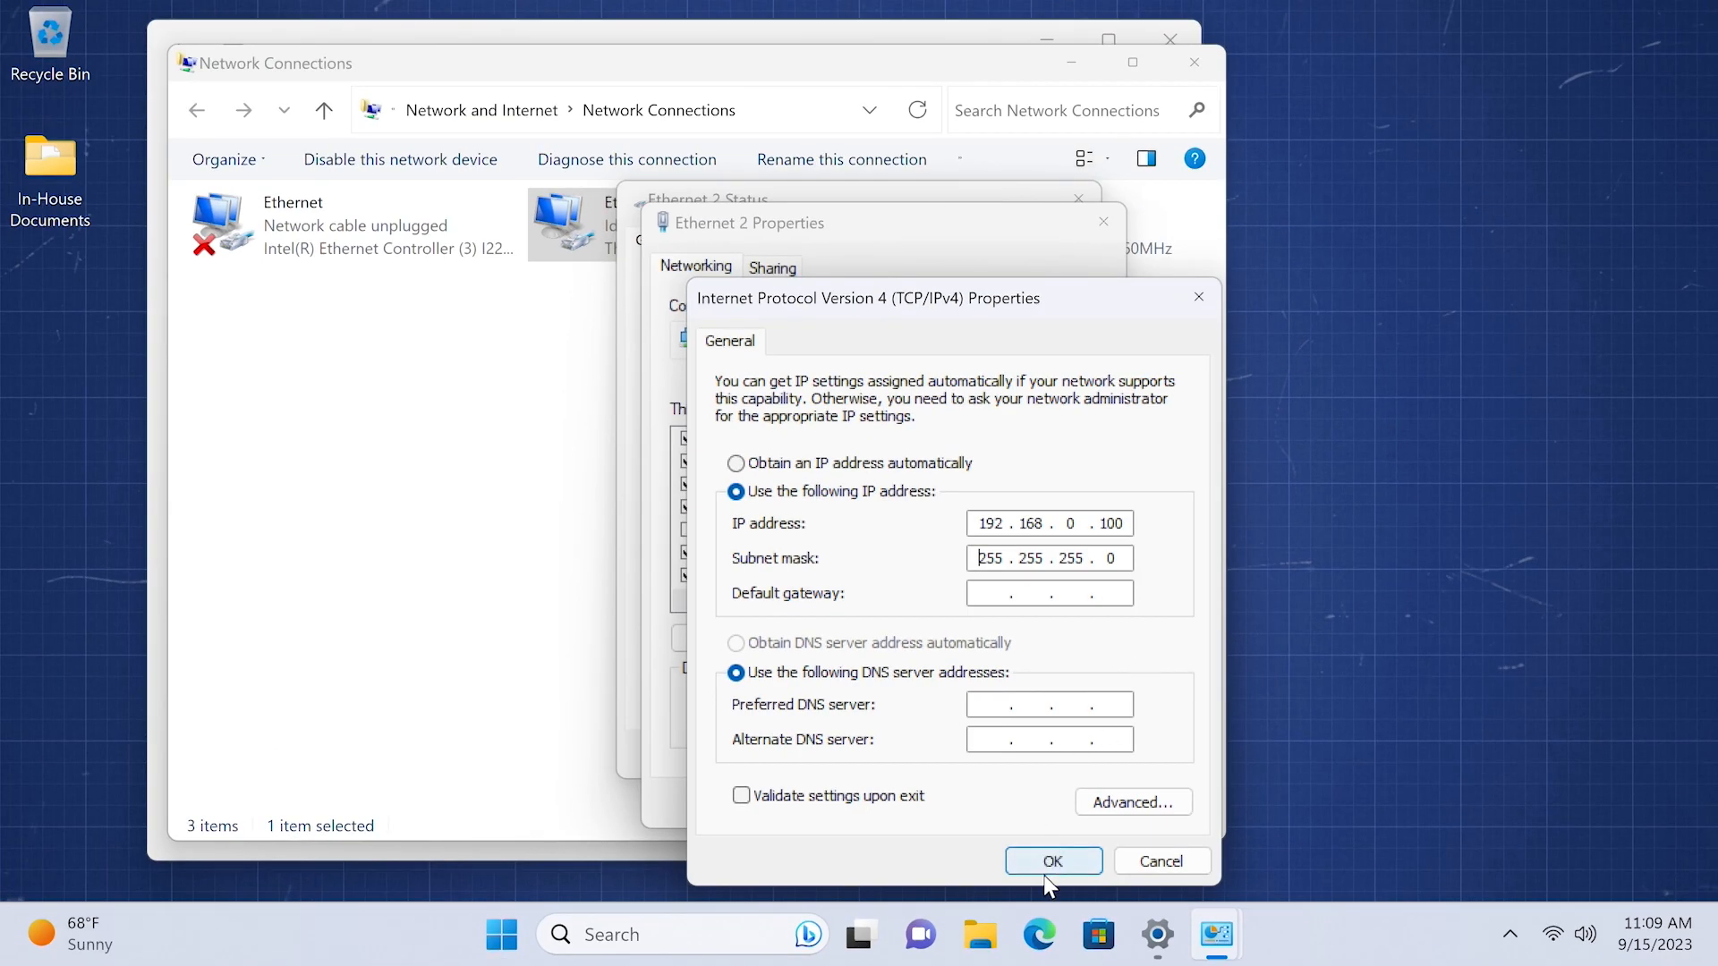
{"action": "left_click", "coordinate": [1054, 861]}
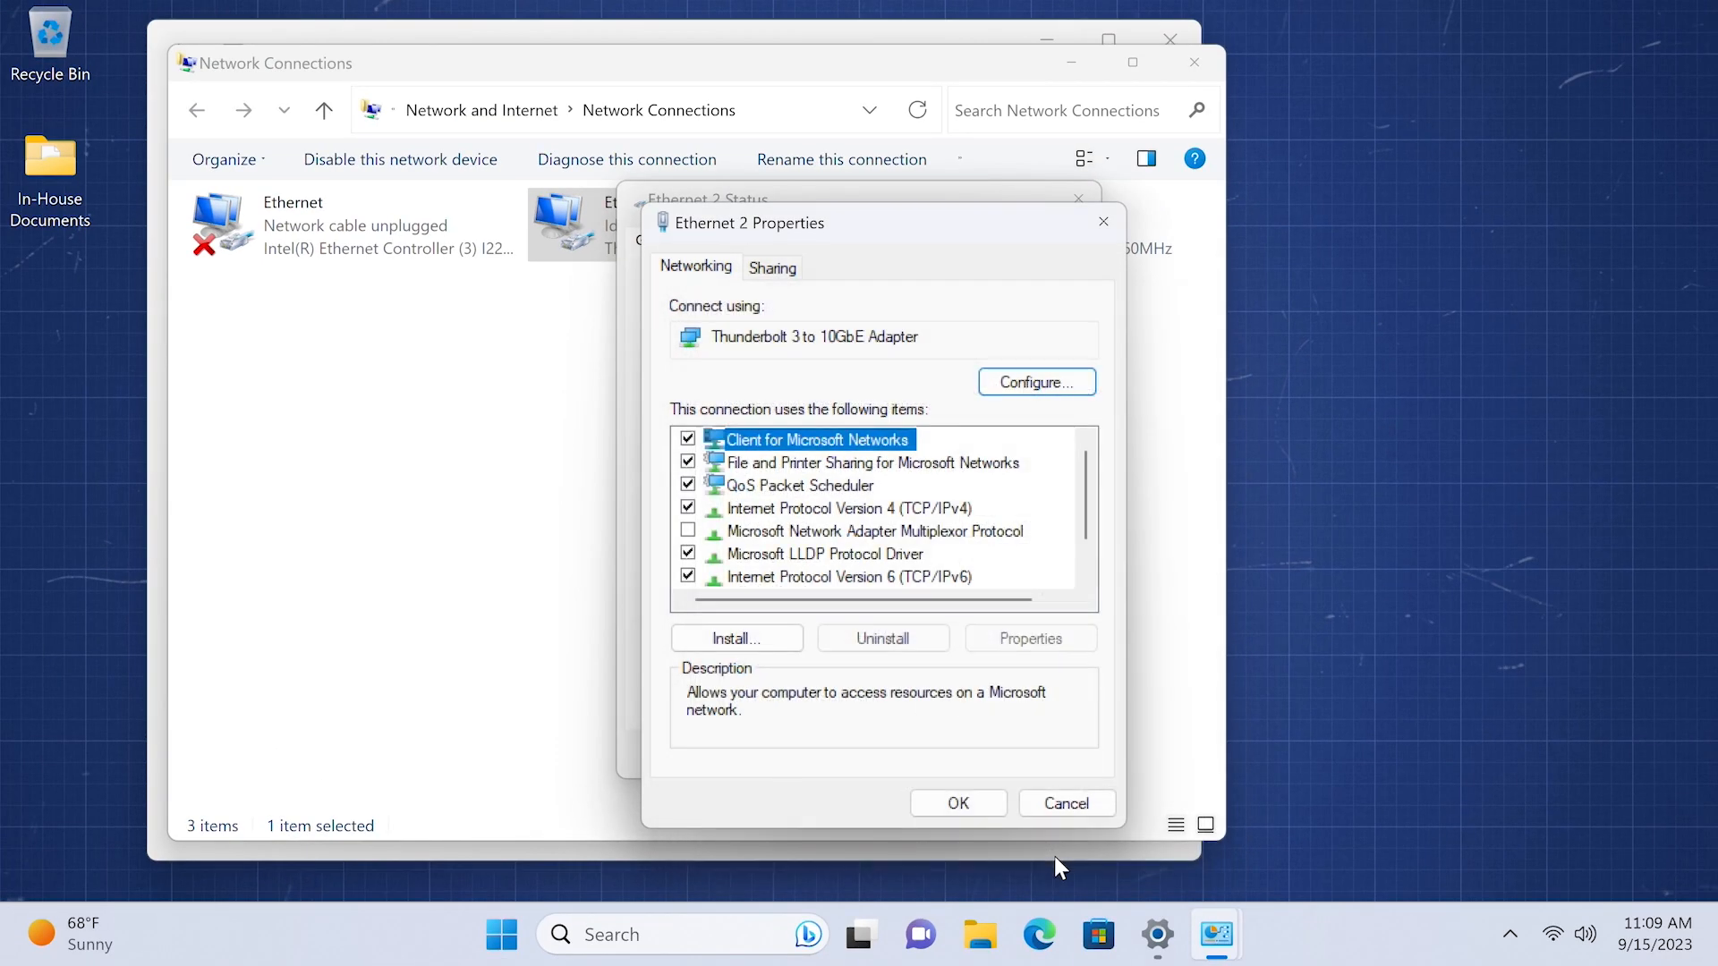
{"action": "left_click", "coordinate": [983, 803]}
- Close the Ethernet 2 status, Network Connections and Settings windows
{"action": "left_click", "coordinate": [1019, 756]}
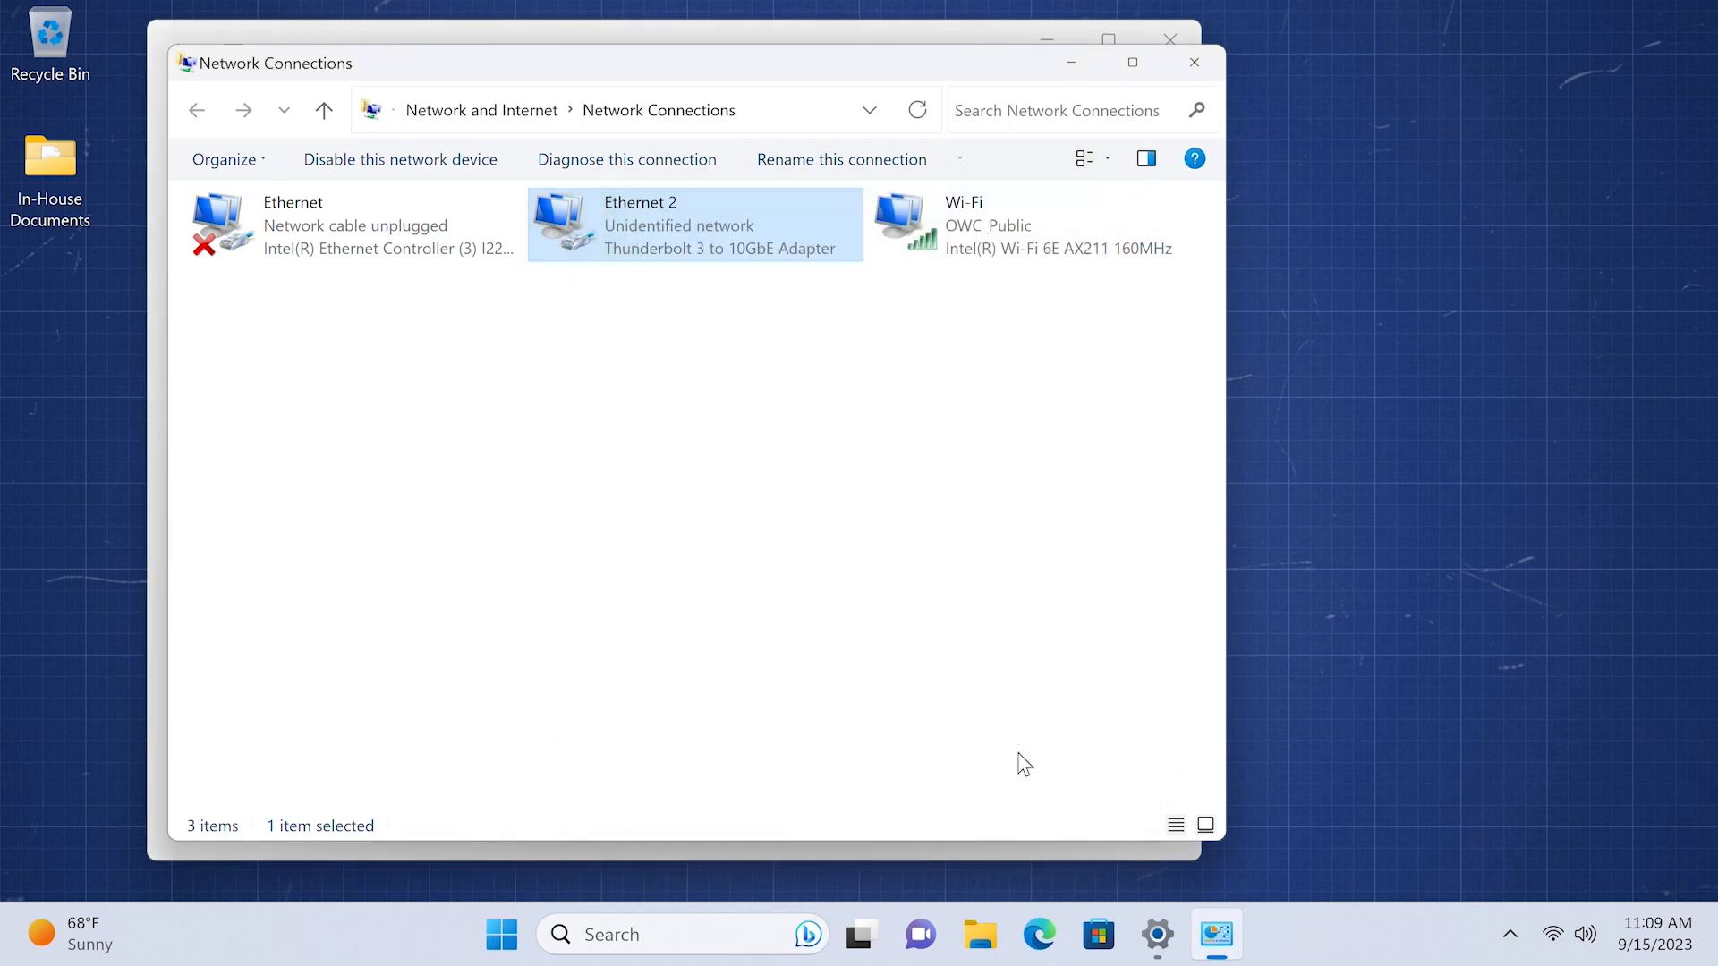
{"action": "left_click", "coordinate": [1195, 62]}
{"action": "left_click", "coordinate": [1171, 39]}
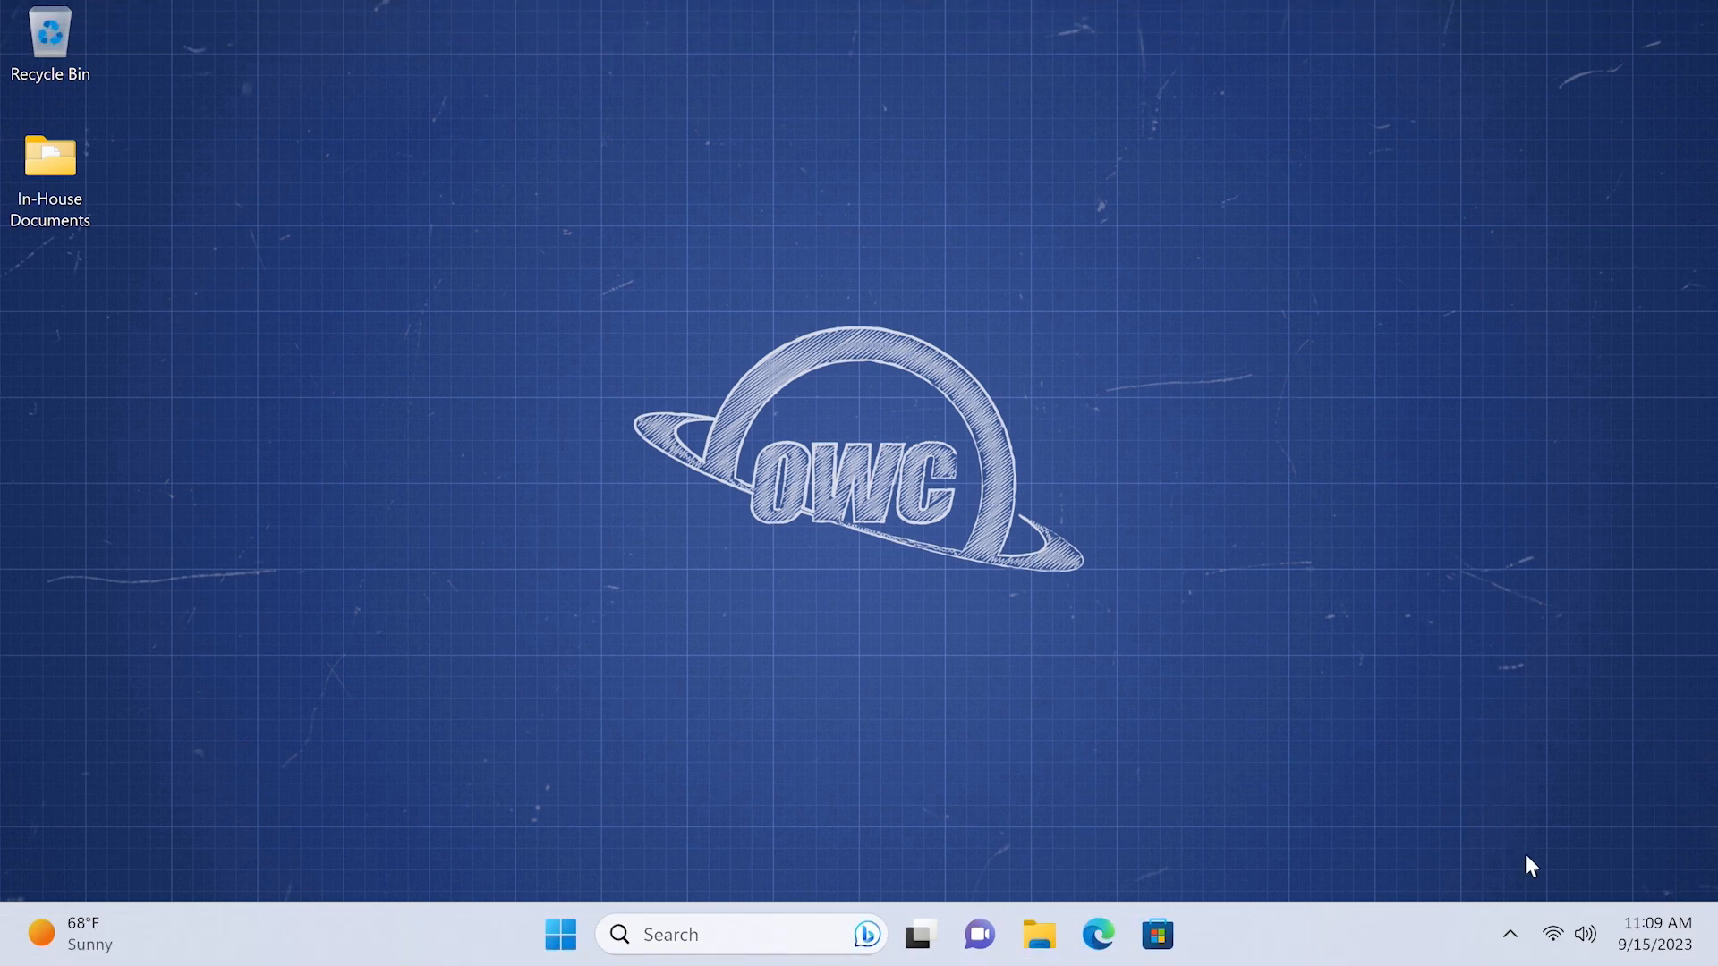
- Turn Wi-Fi off in Quick Settings and bring up File Explorer
{"action": "left_click", "coordinate": [1554, 936]}
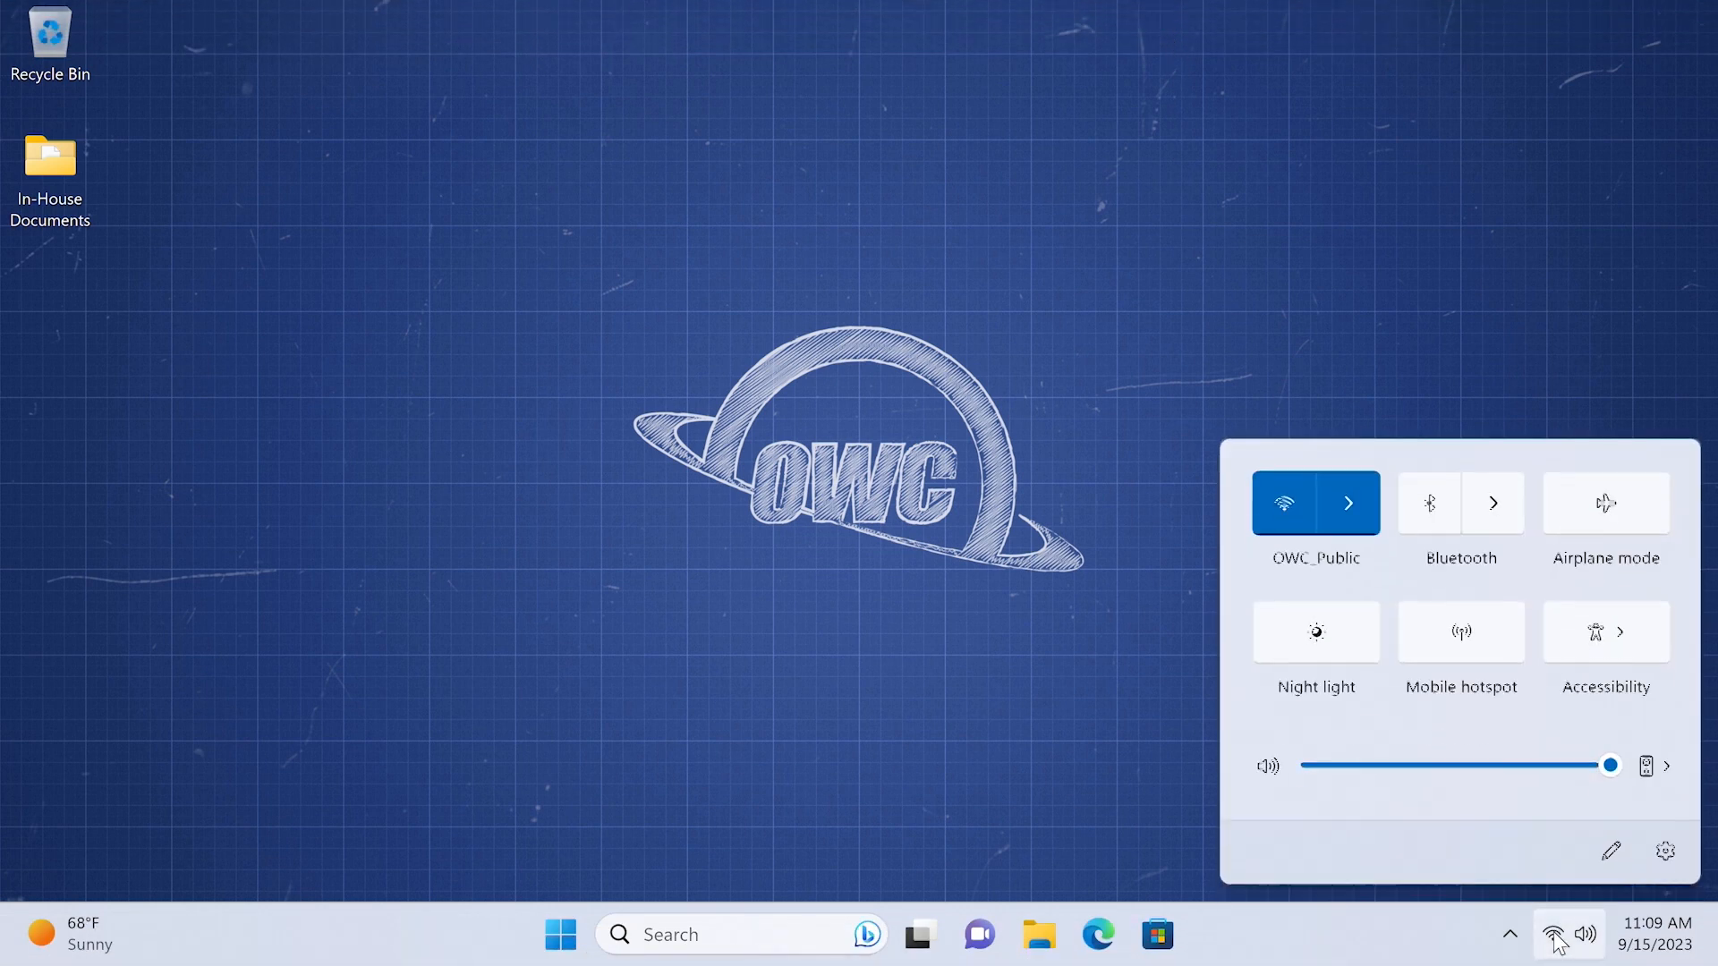
{"action": "left_click", "coordinate": [1281, 505]}
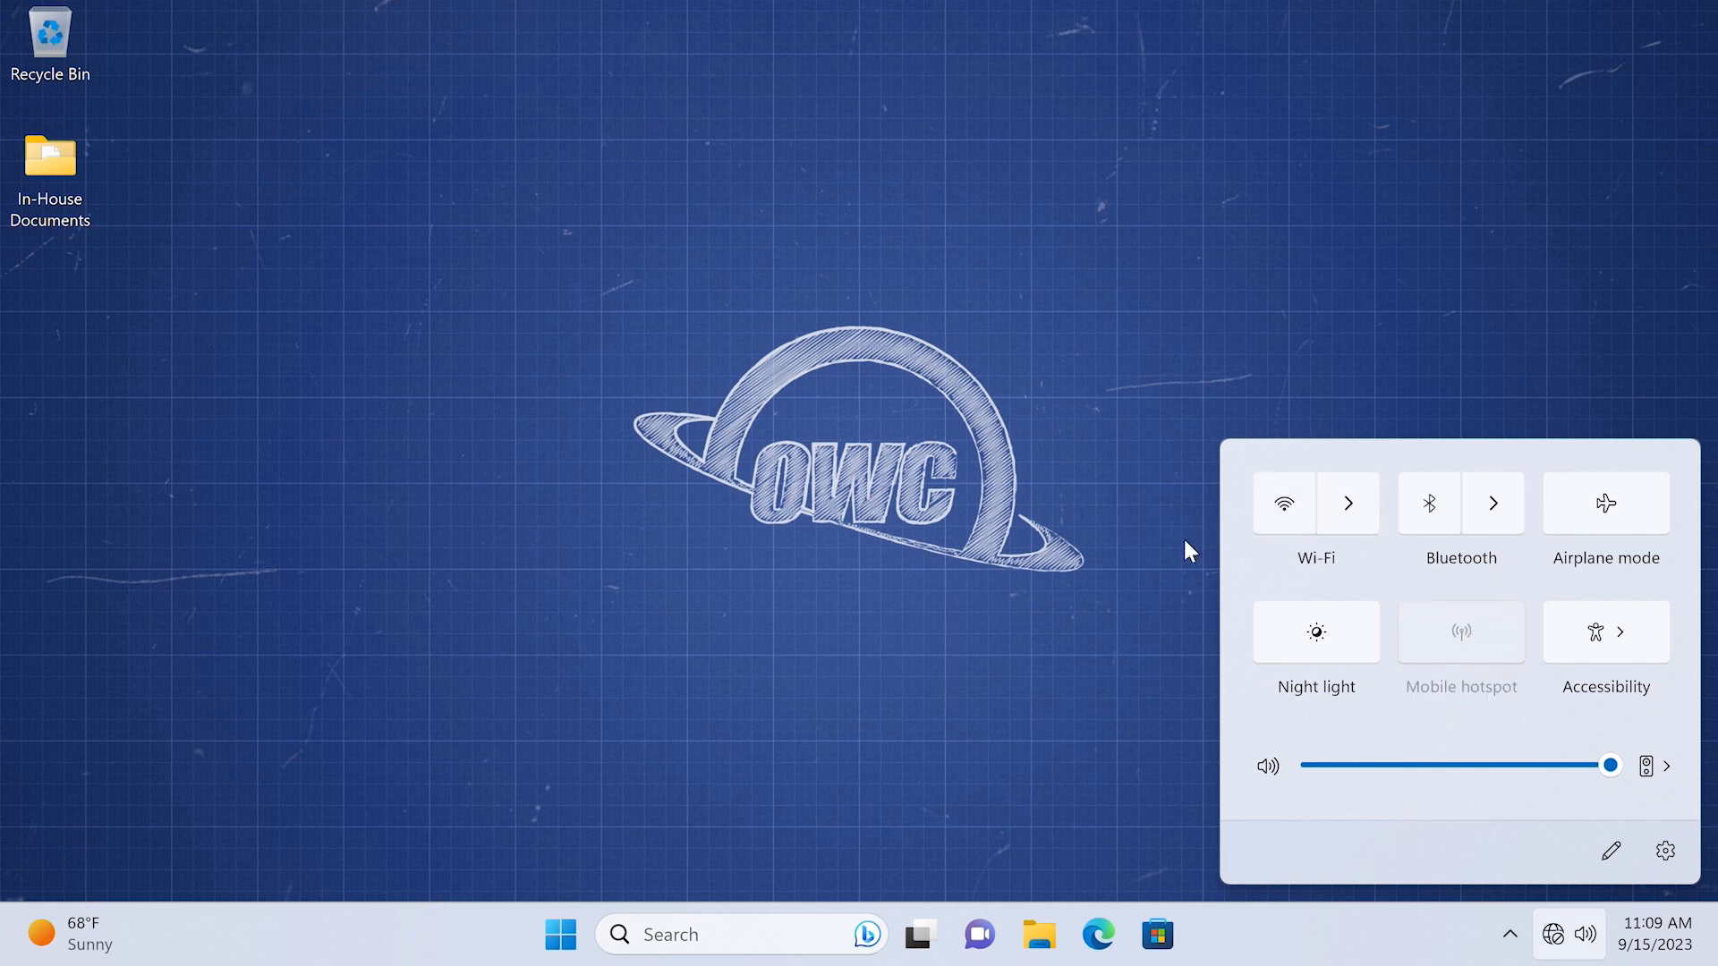
{"action": "left_click", "coordinate": [1152, 571]}
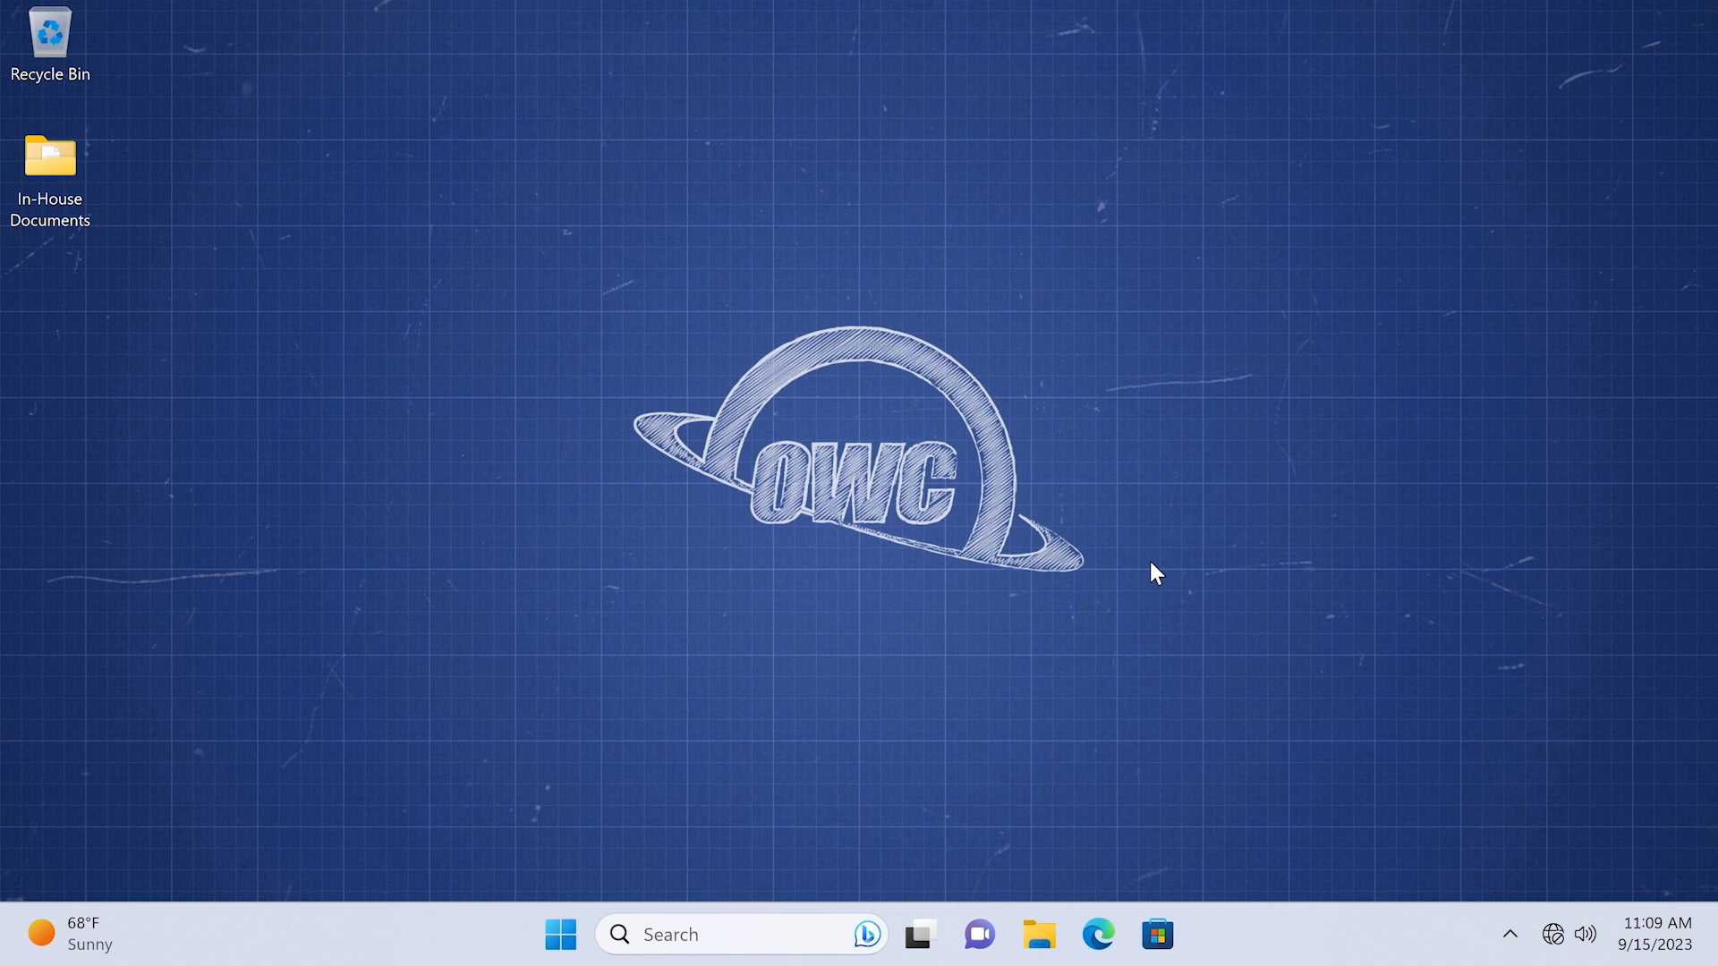
{"action": "left_click", "coordinate": [1038, 940]}
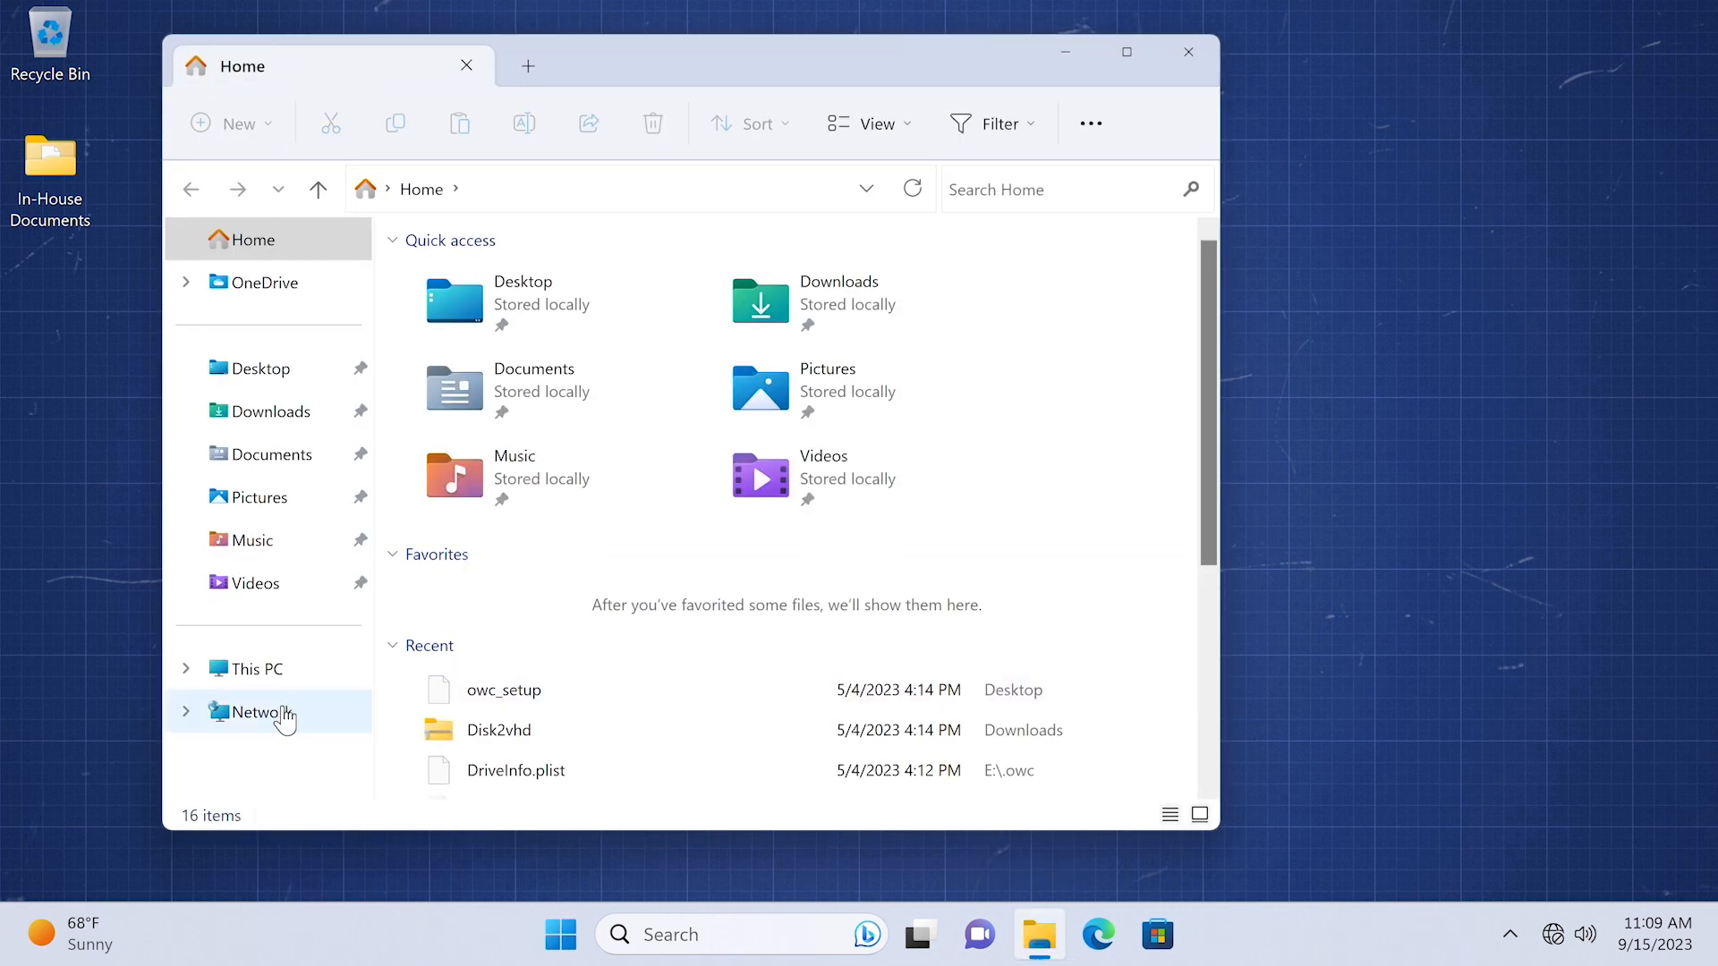
- In the Network view, enable network discovery and file sharing, make the network private, and select TRUENAS
{"action": "left_click", "coordinate": [285, 716]}
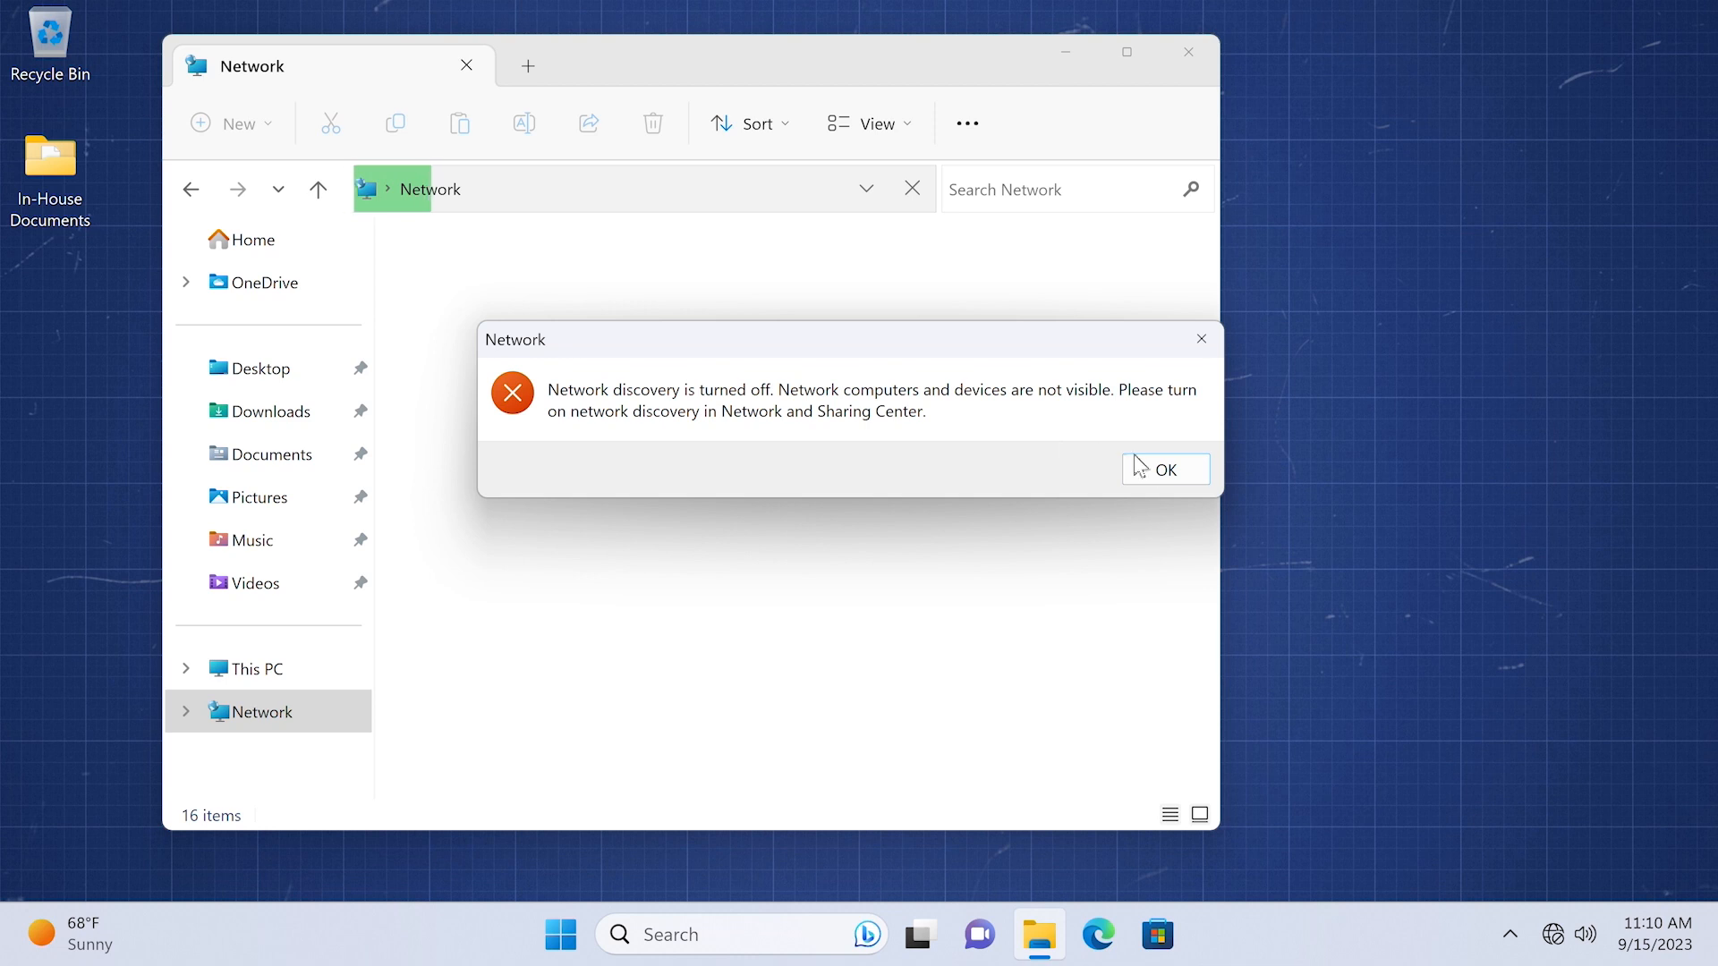
{"action": "left_click", "coordinate": [1159, 469]}
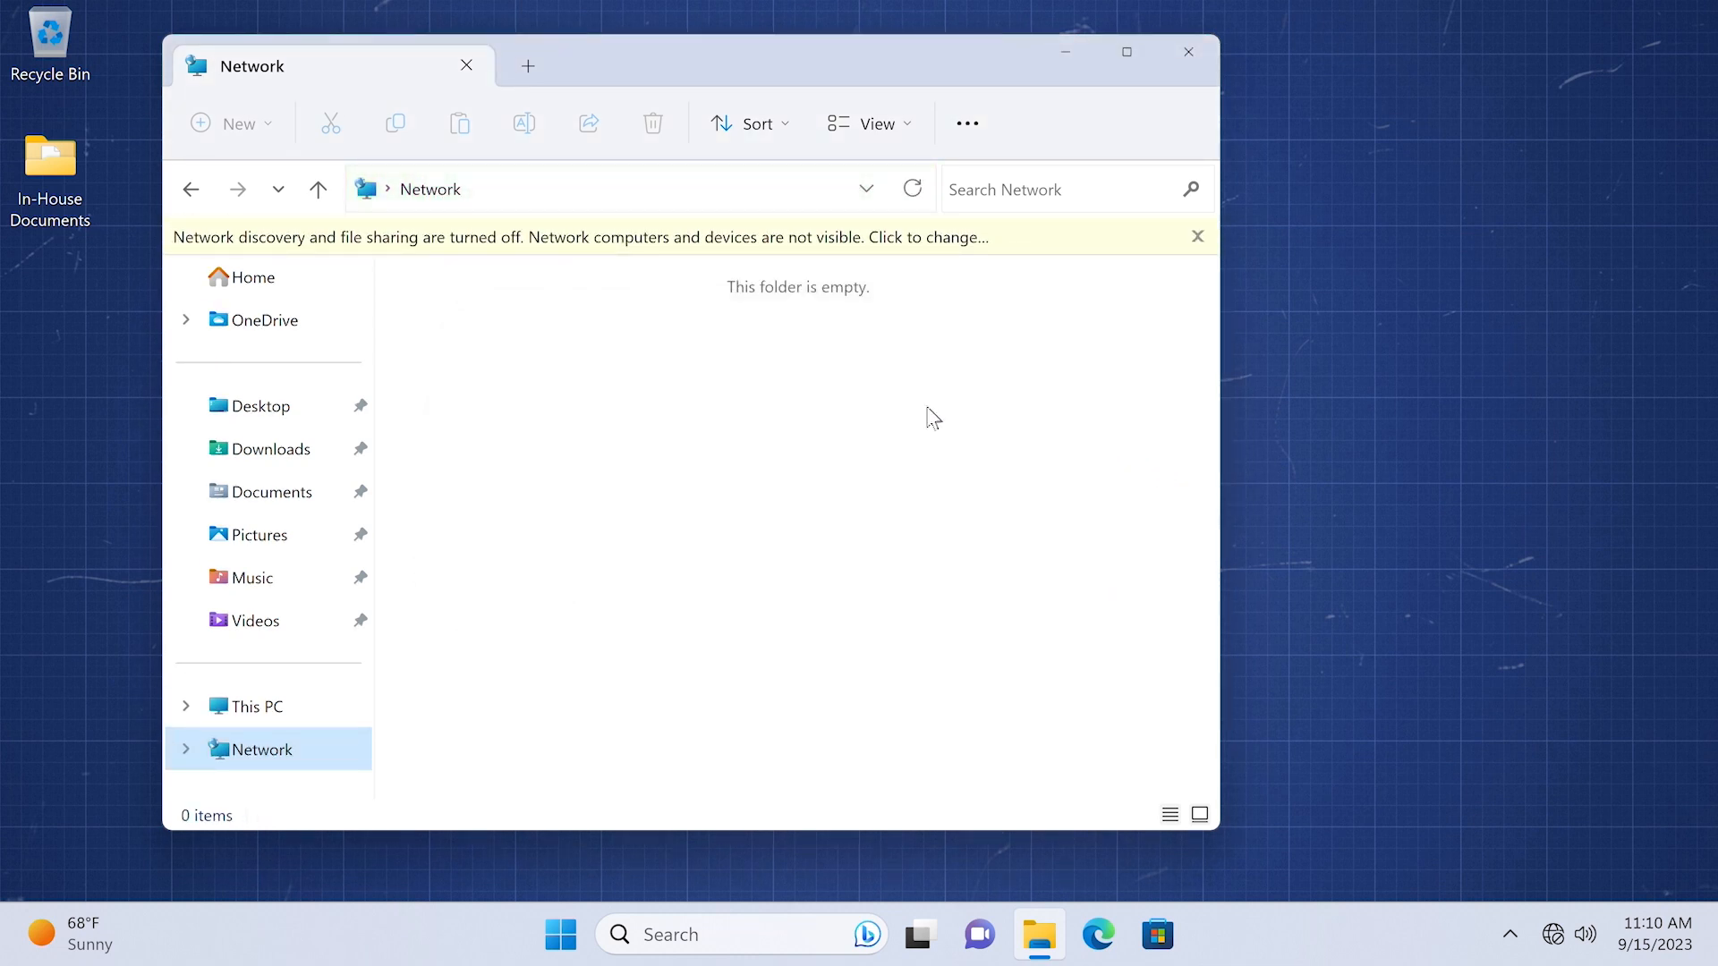
{"action": "left_click", "coordinate": [914, 249]}
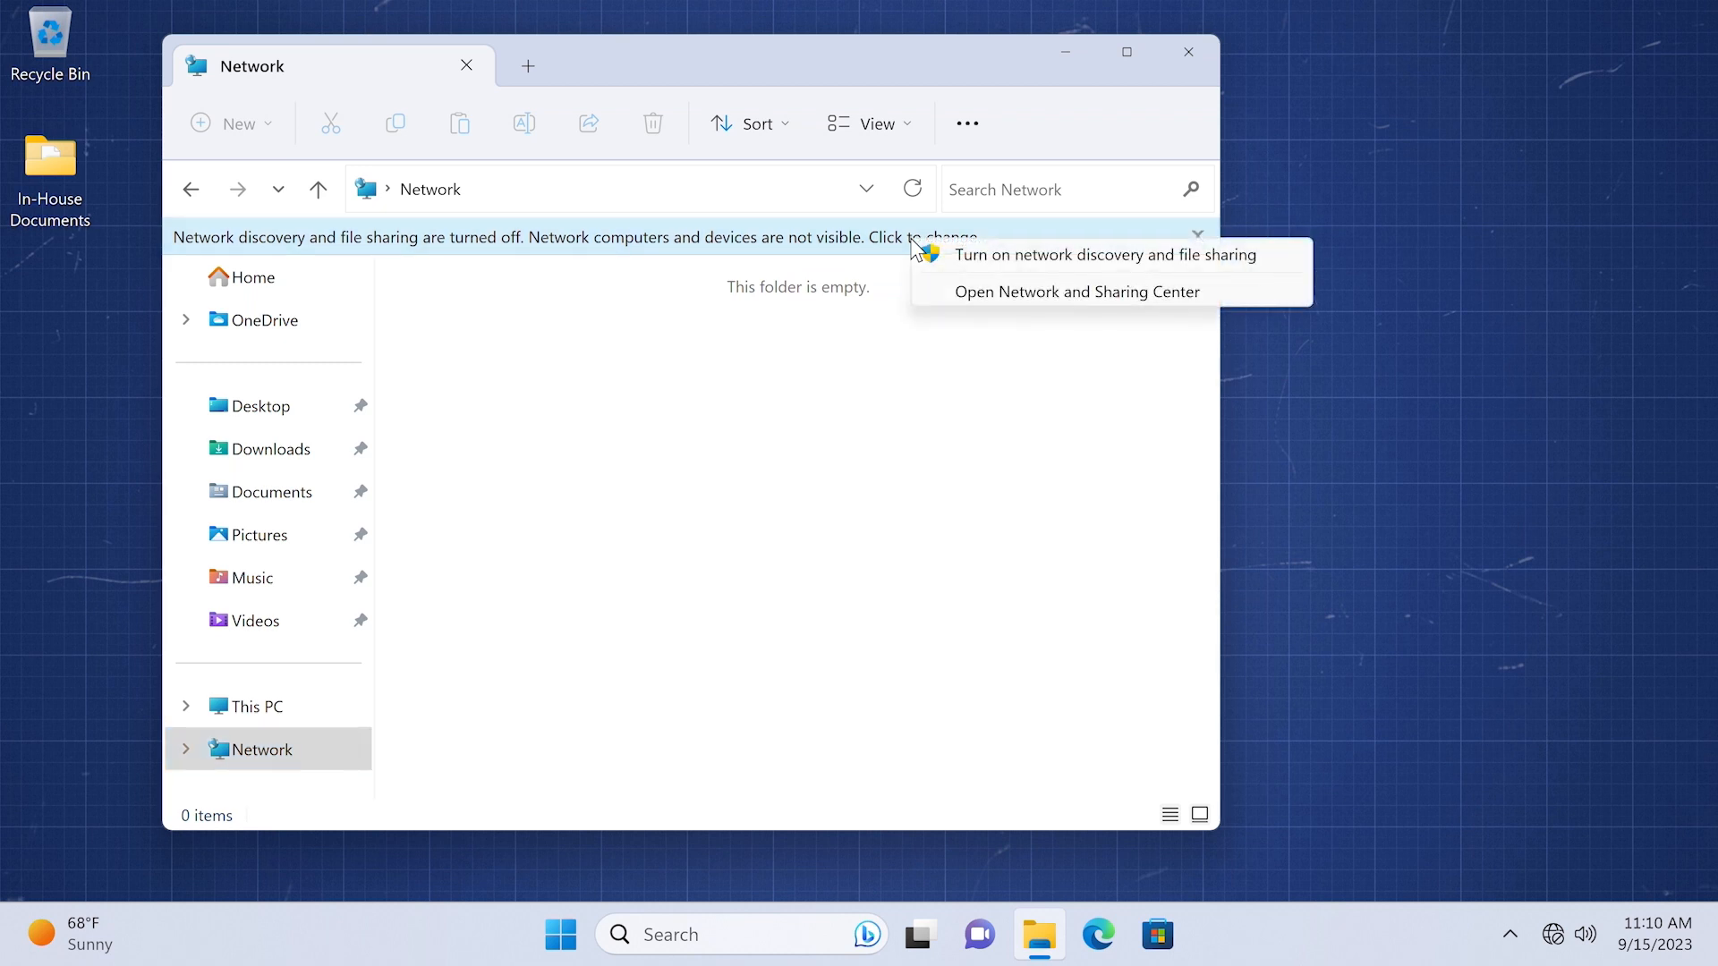
{"action": "left_click", "coordinate": [1022, 257]}
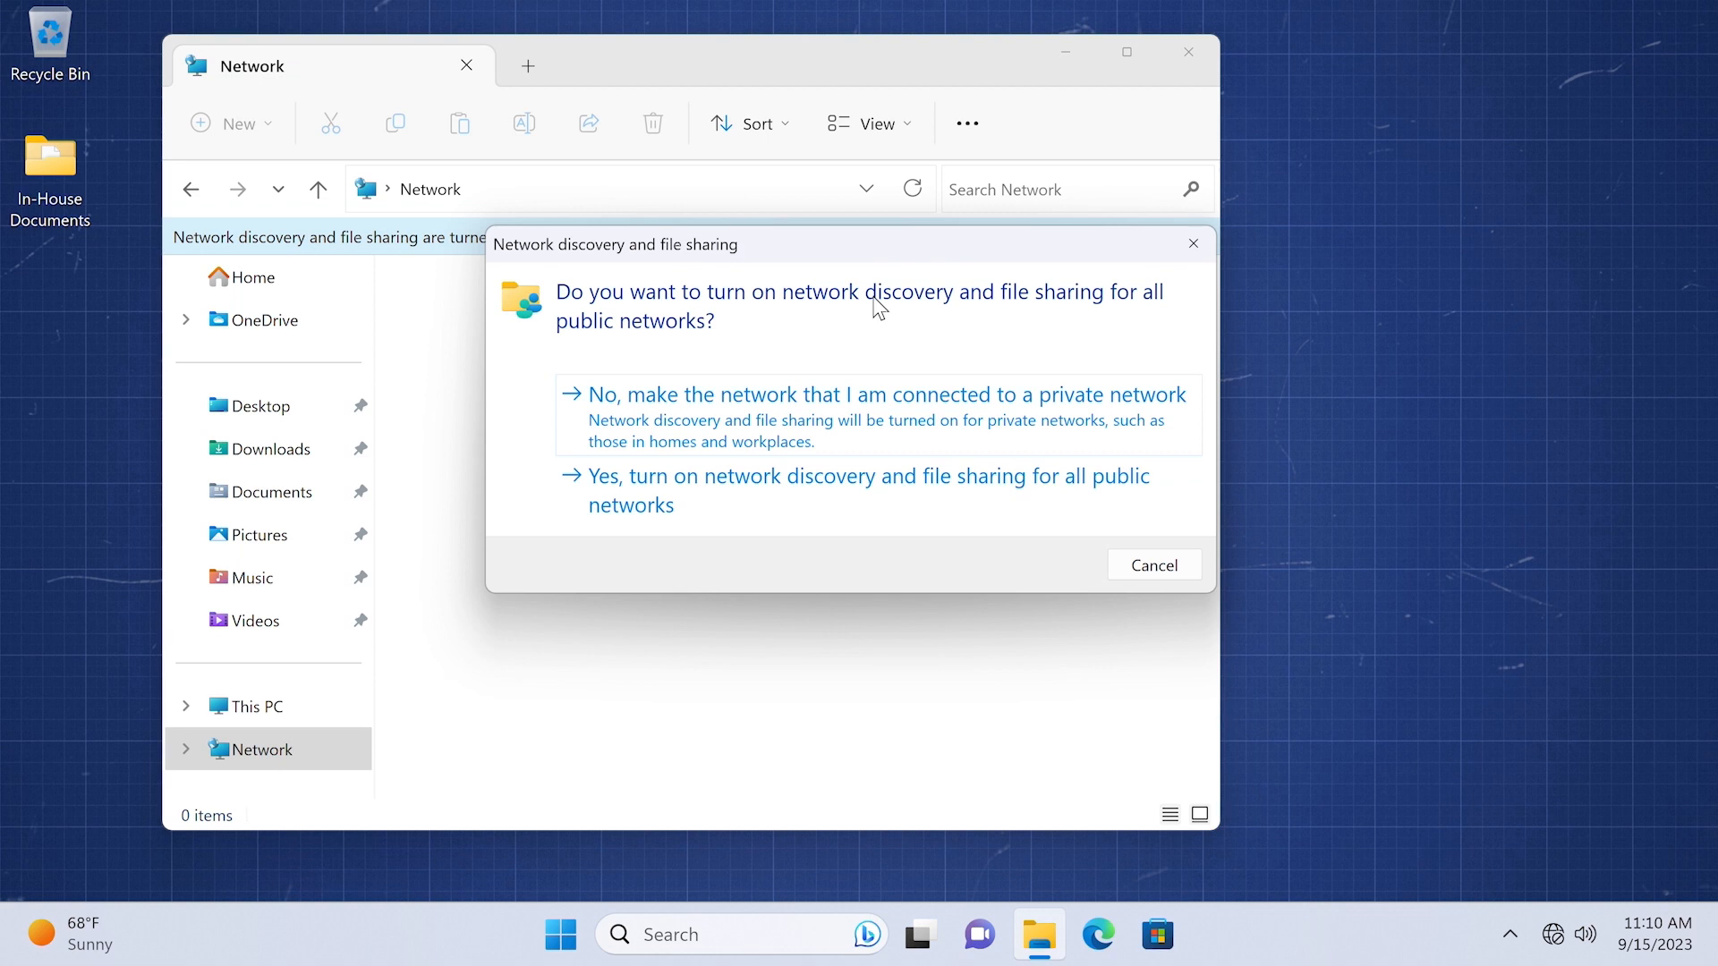
{"action": "left_click", "coordinate": [666, 439]}
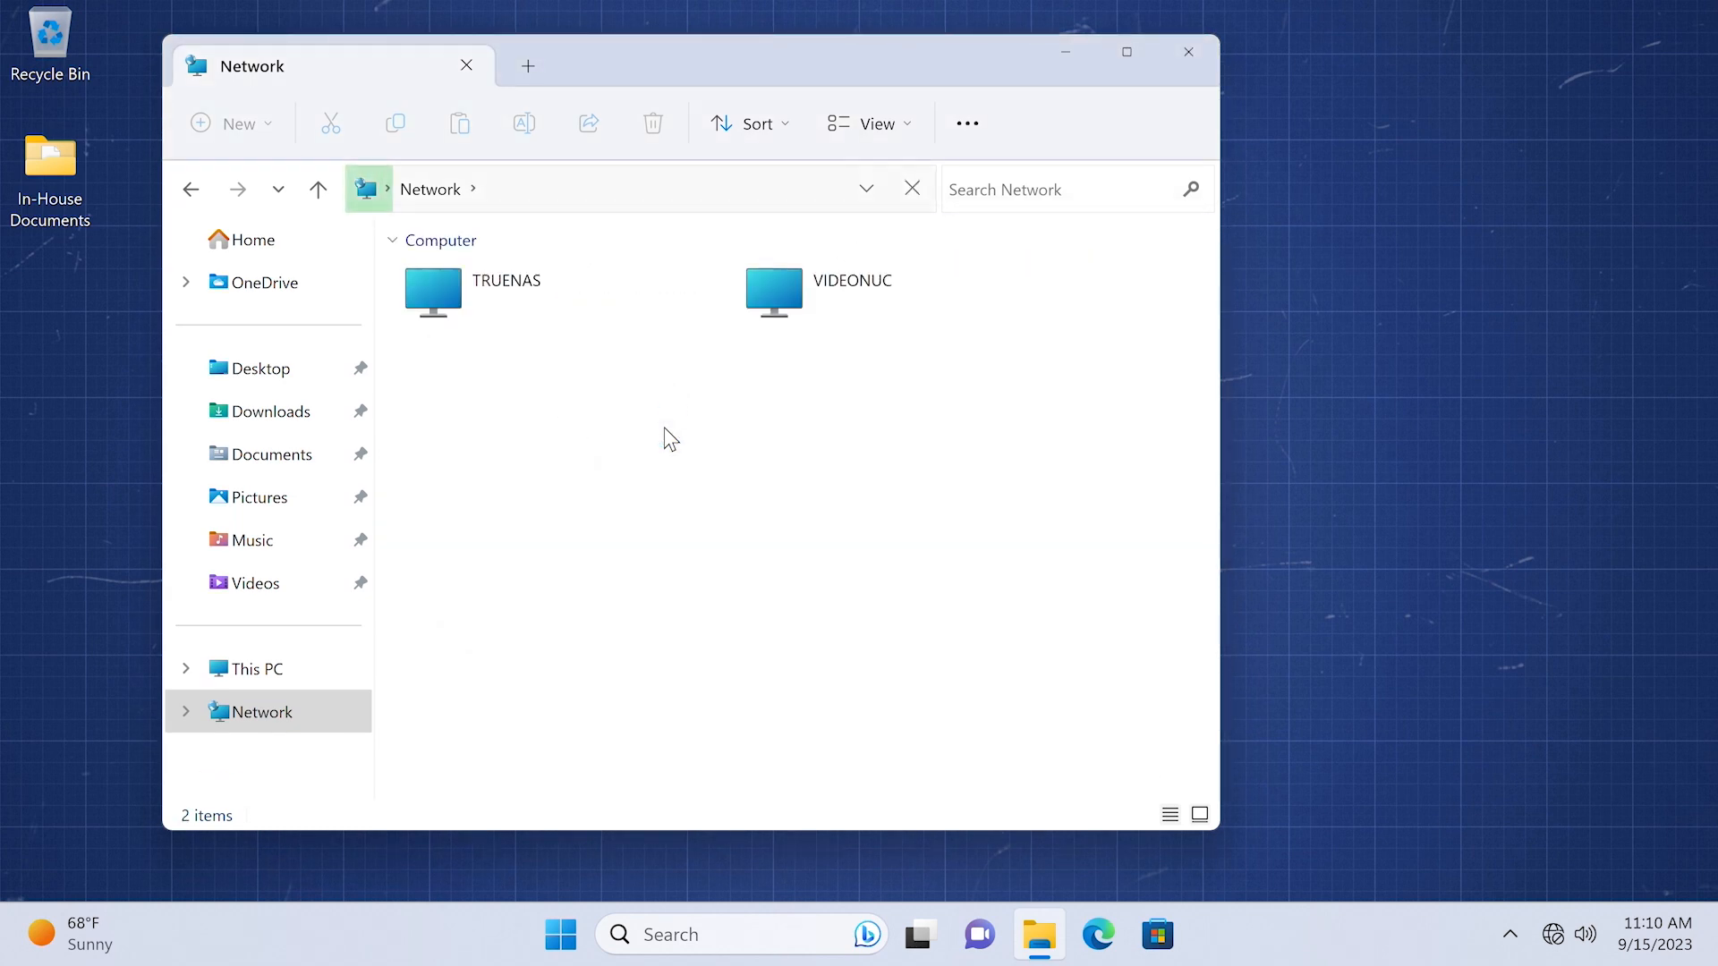
{"action": "left_click", "coordinate": [444, 305]}
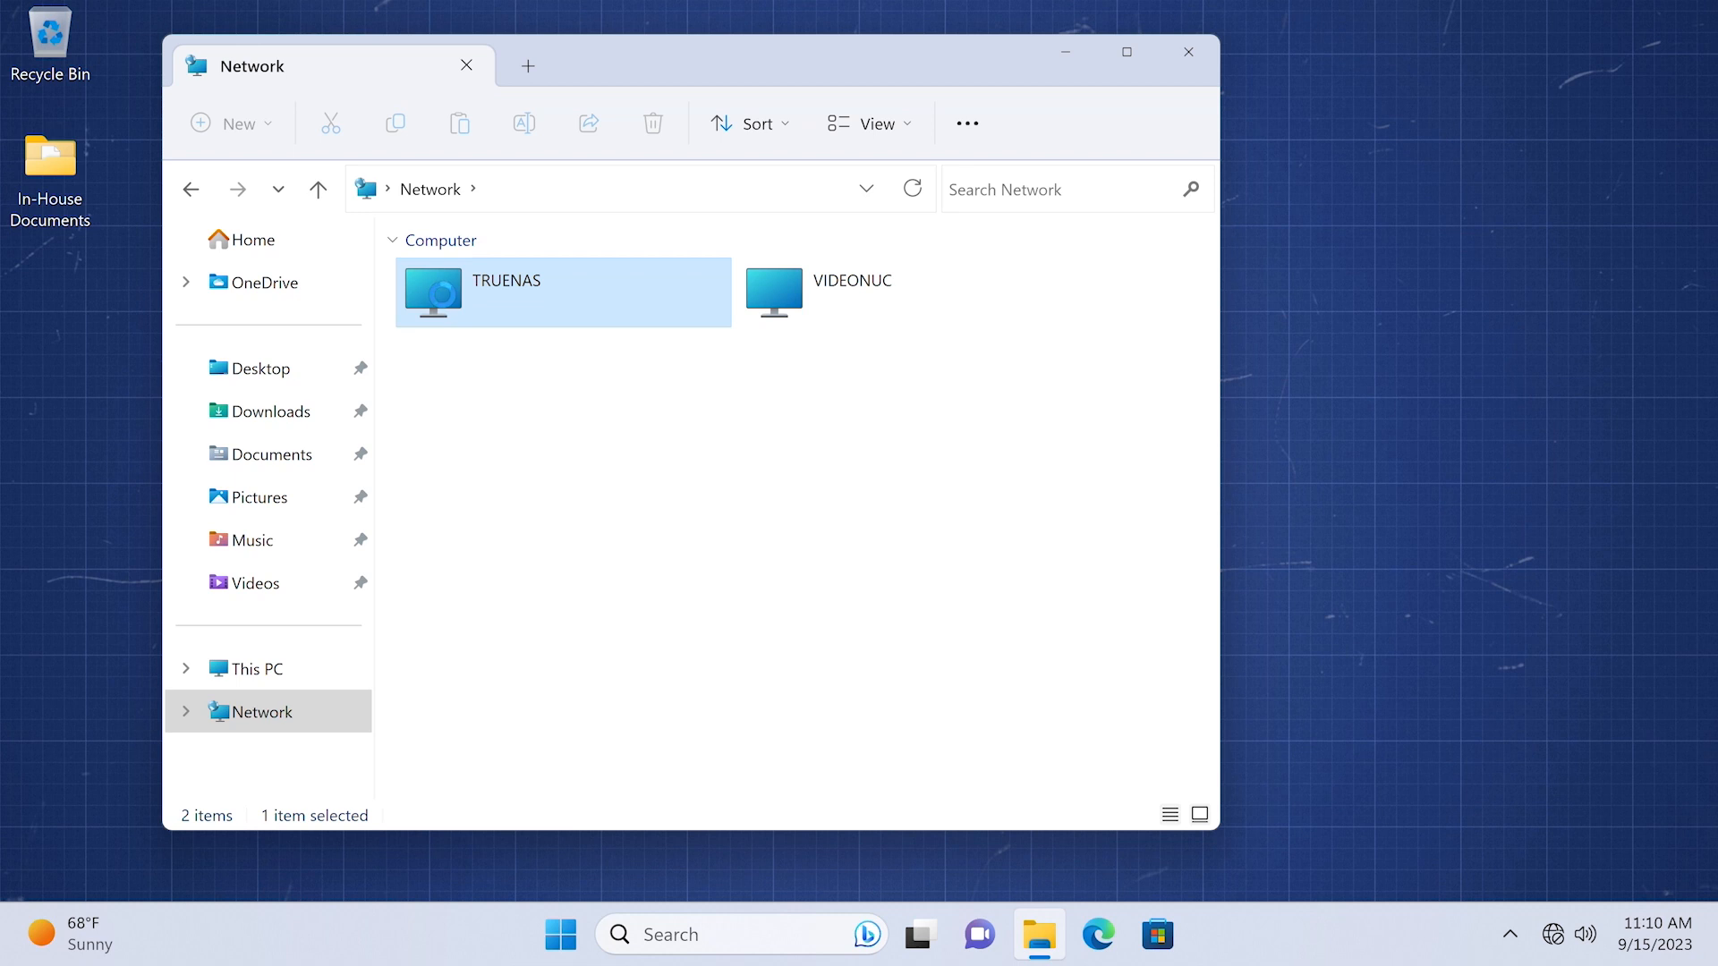
- Sign in to TRUENAS with the share user name and password, remembering the credentials
{"action": "double_click", "coordinate": [445, 305]}
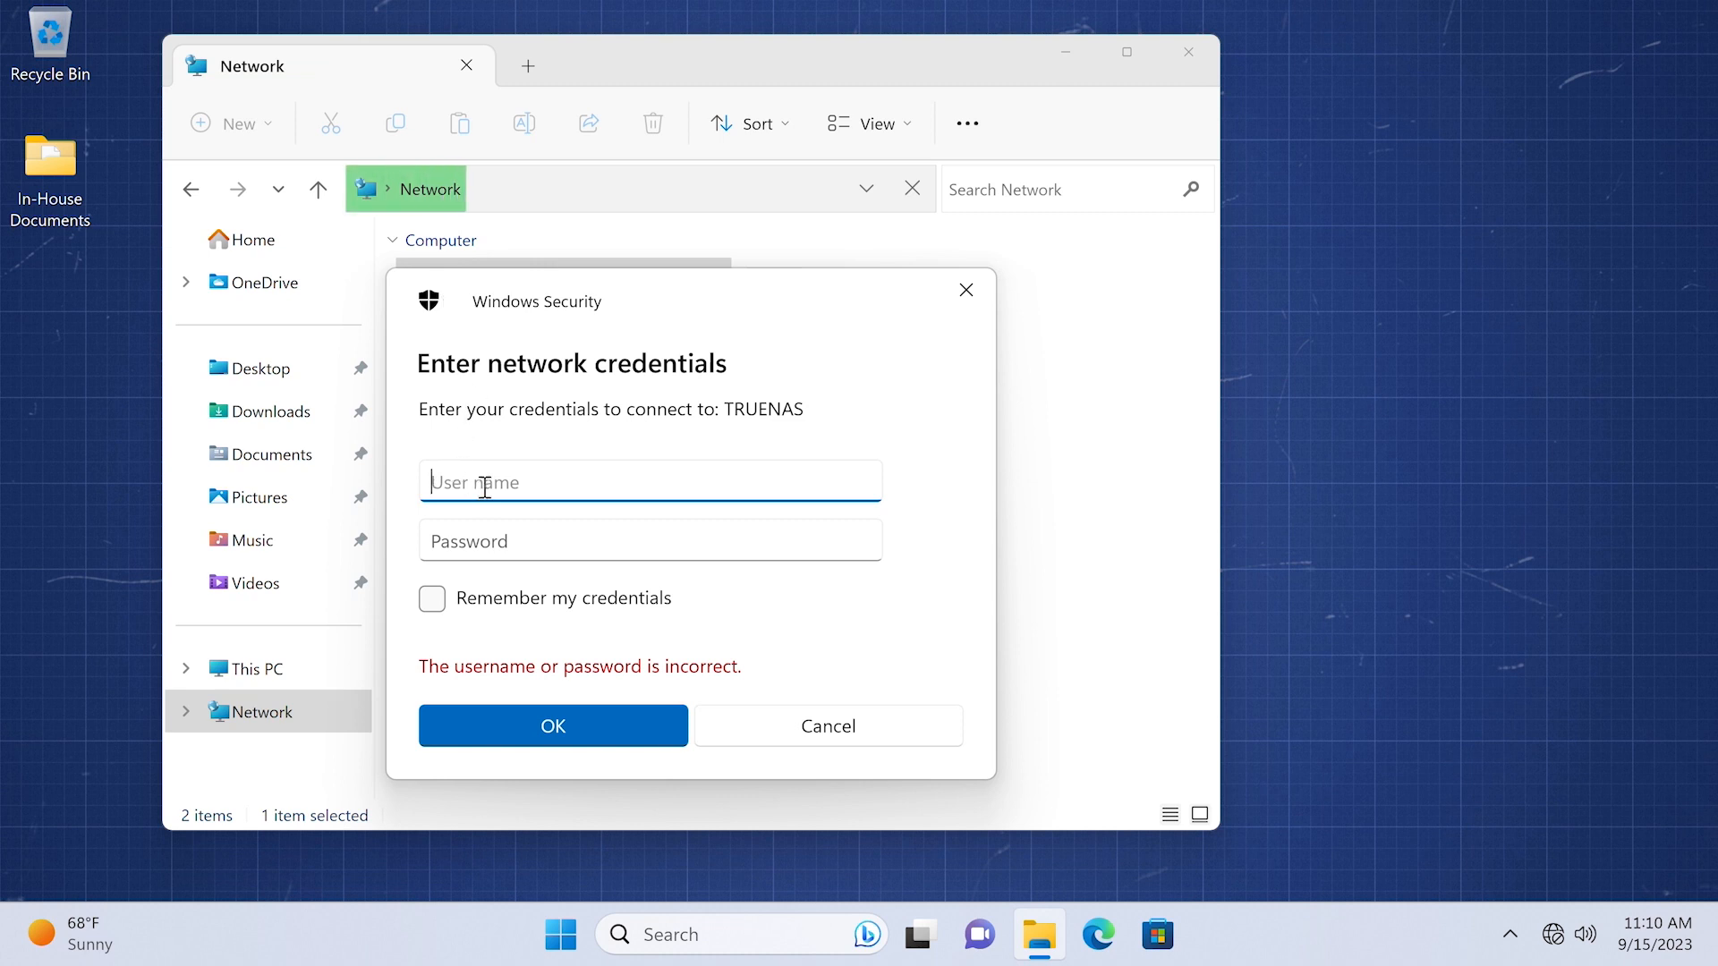
{"action": "type", "text": "jup"}
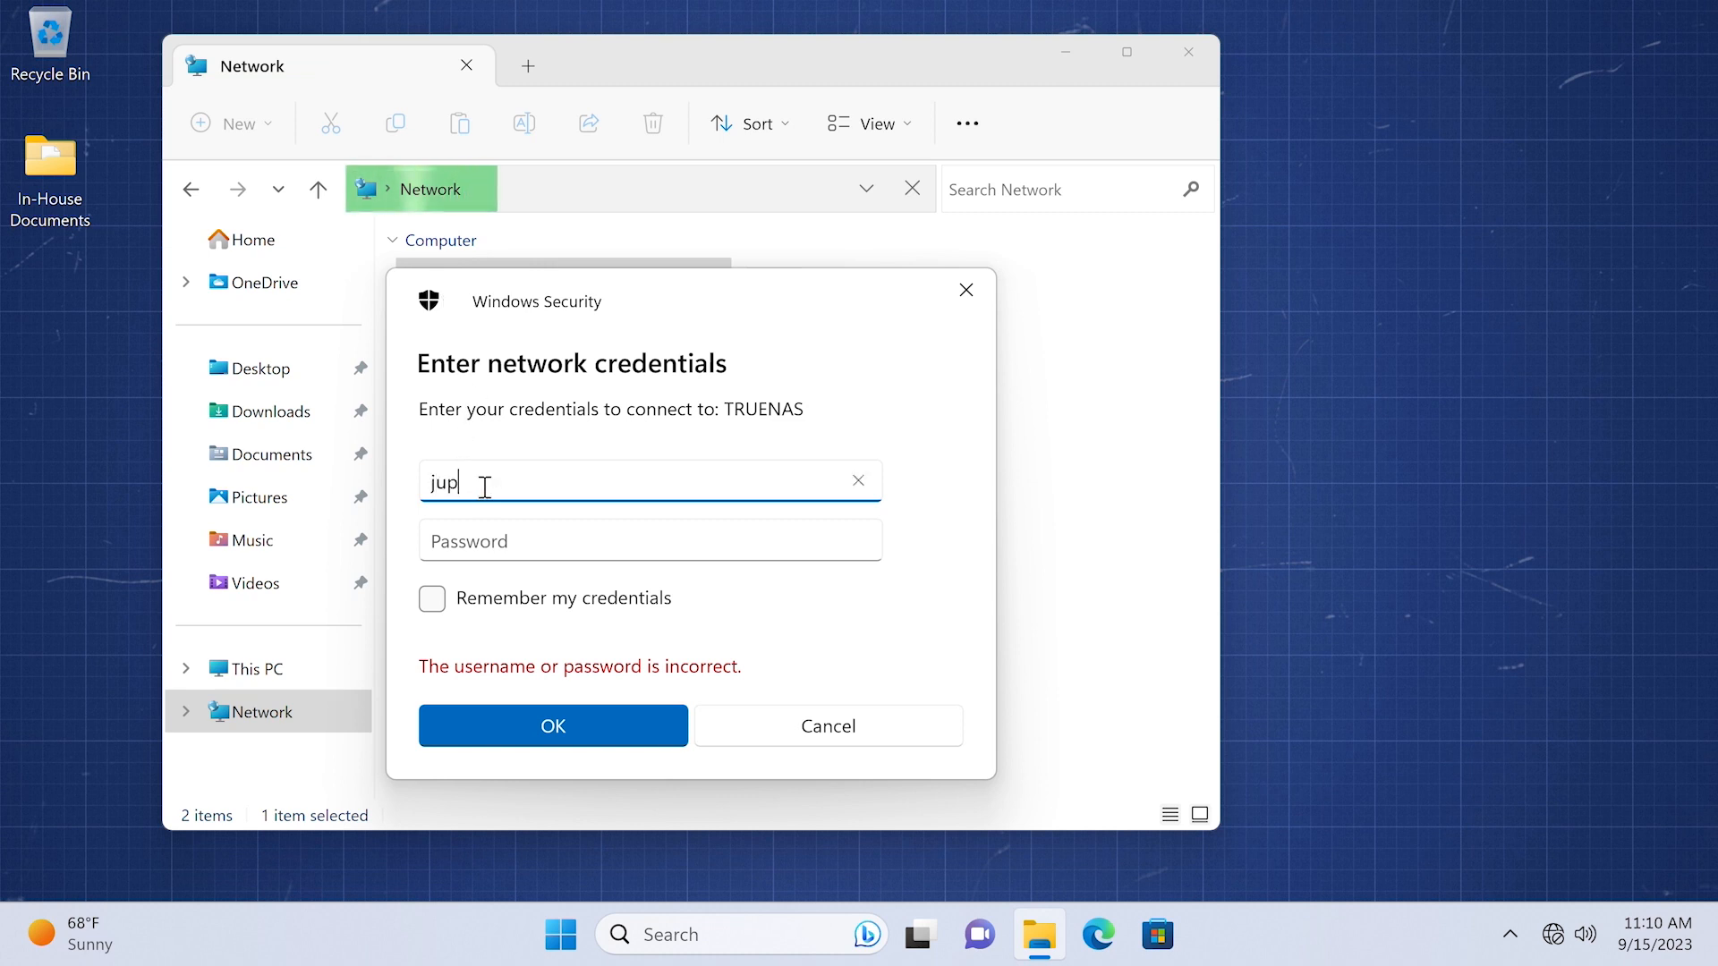
{"action": "type", "text": "iter"}
{"action": "key", "text": "Tab"}
{"action": "type", "text": "*******"}
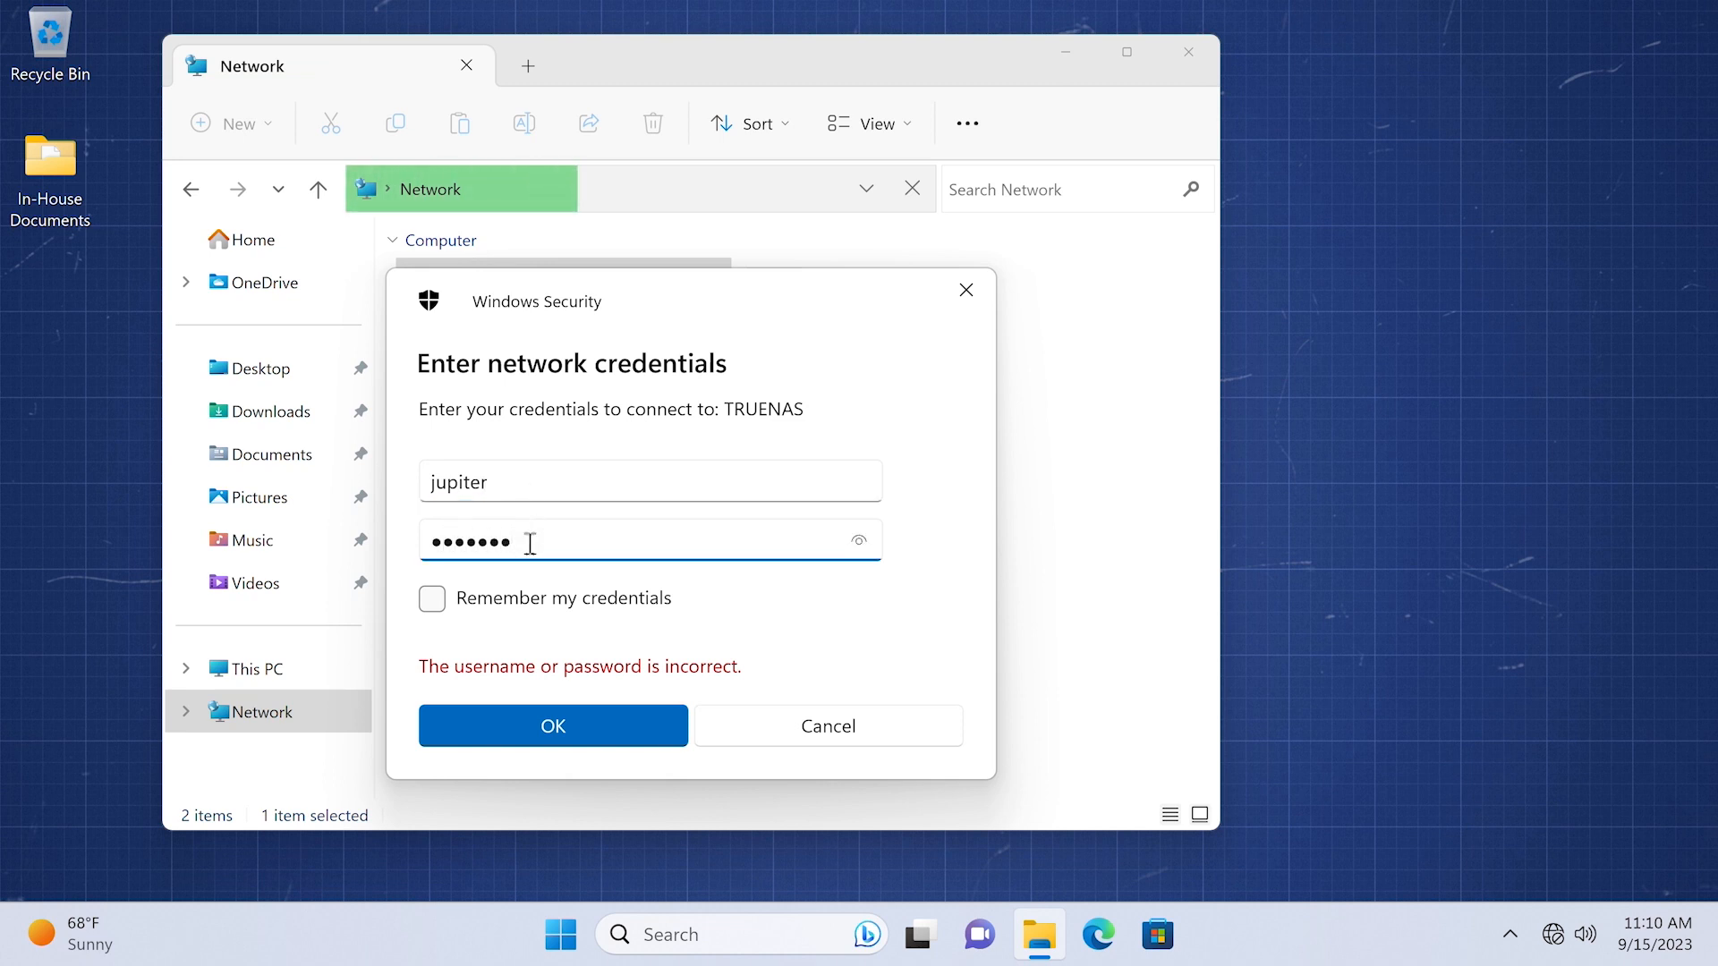
{"action": "left_click", "coordinate": [435, 609]}
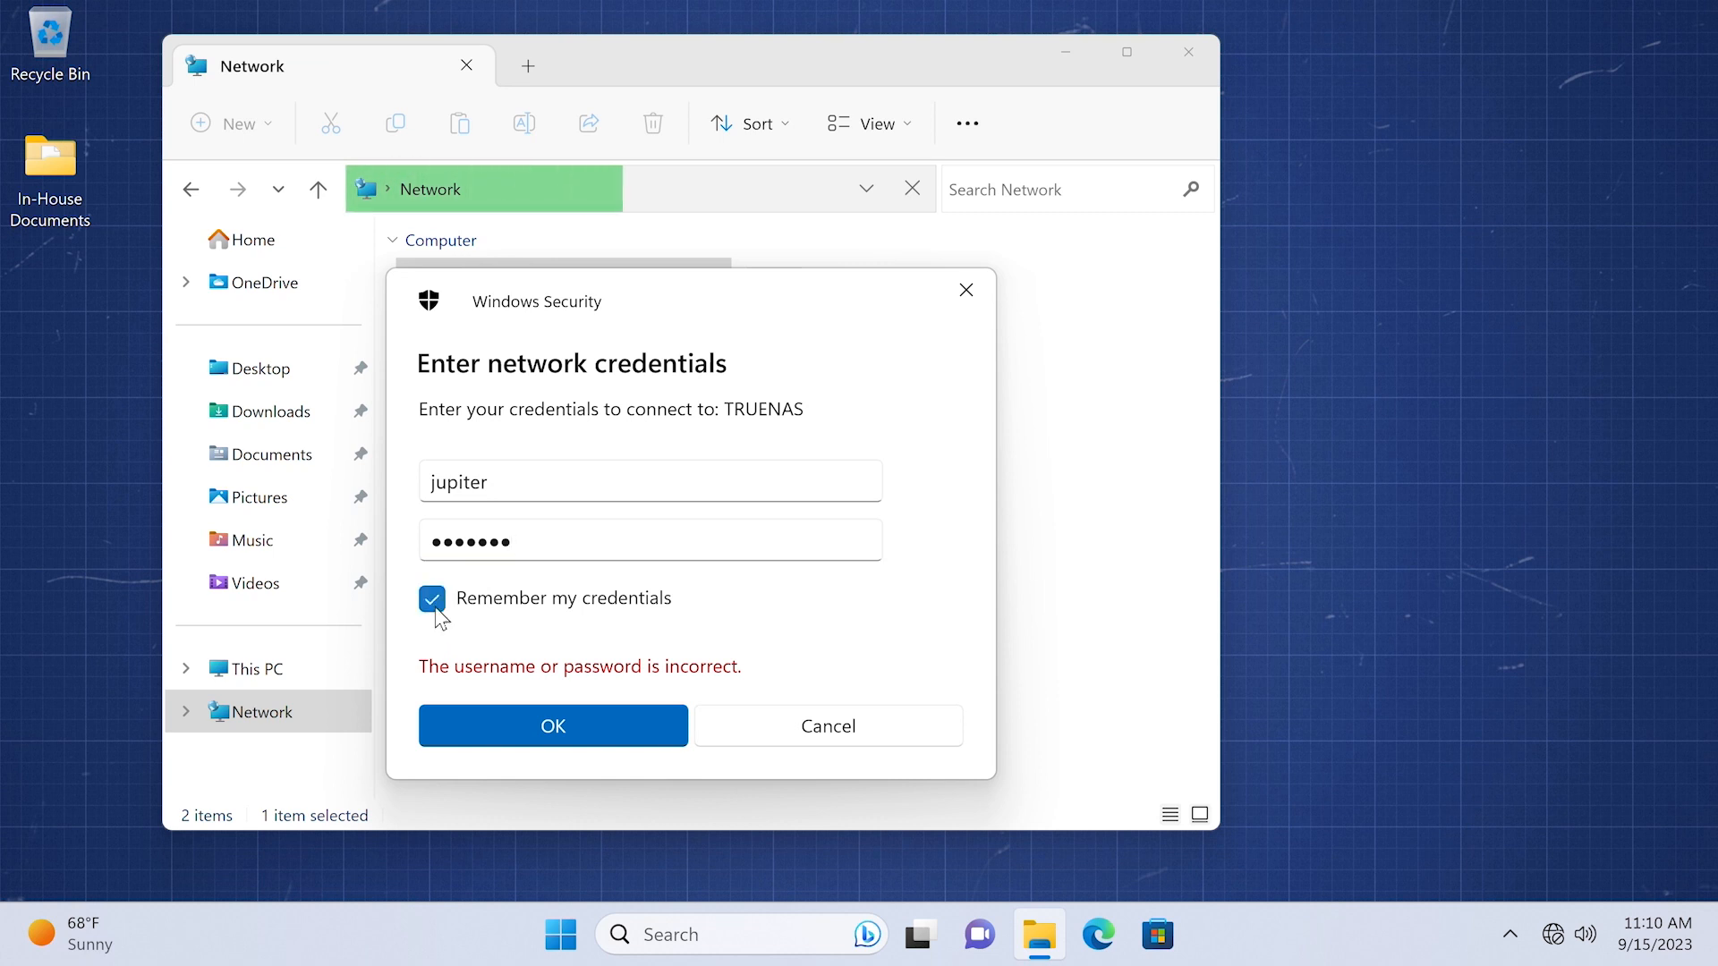
{"action": "left_click", "coordinate": [495, 725]}
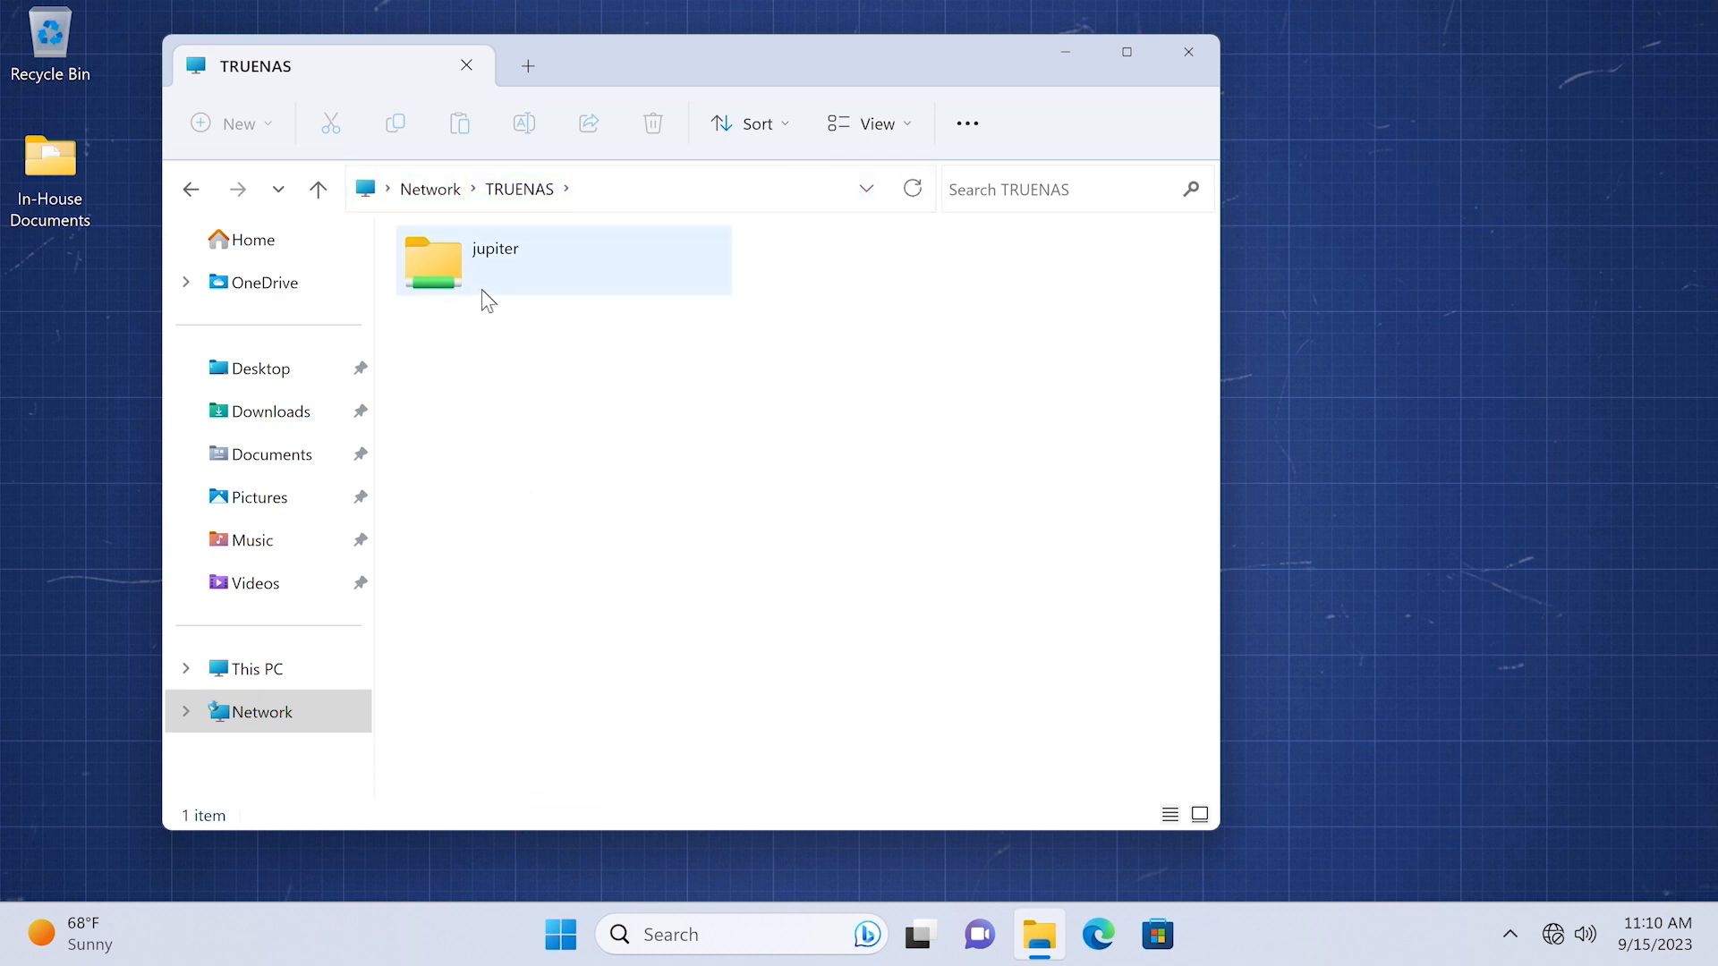
- Open the jupiter share and drag the desktop's In-House Documents folder into it
{"action": "double_click", "coordinate": [441, 261]}
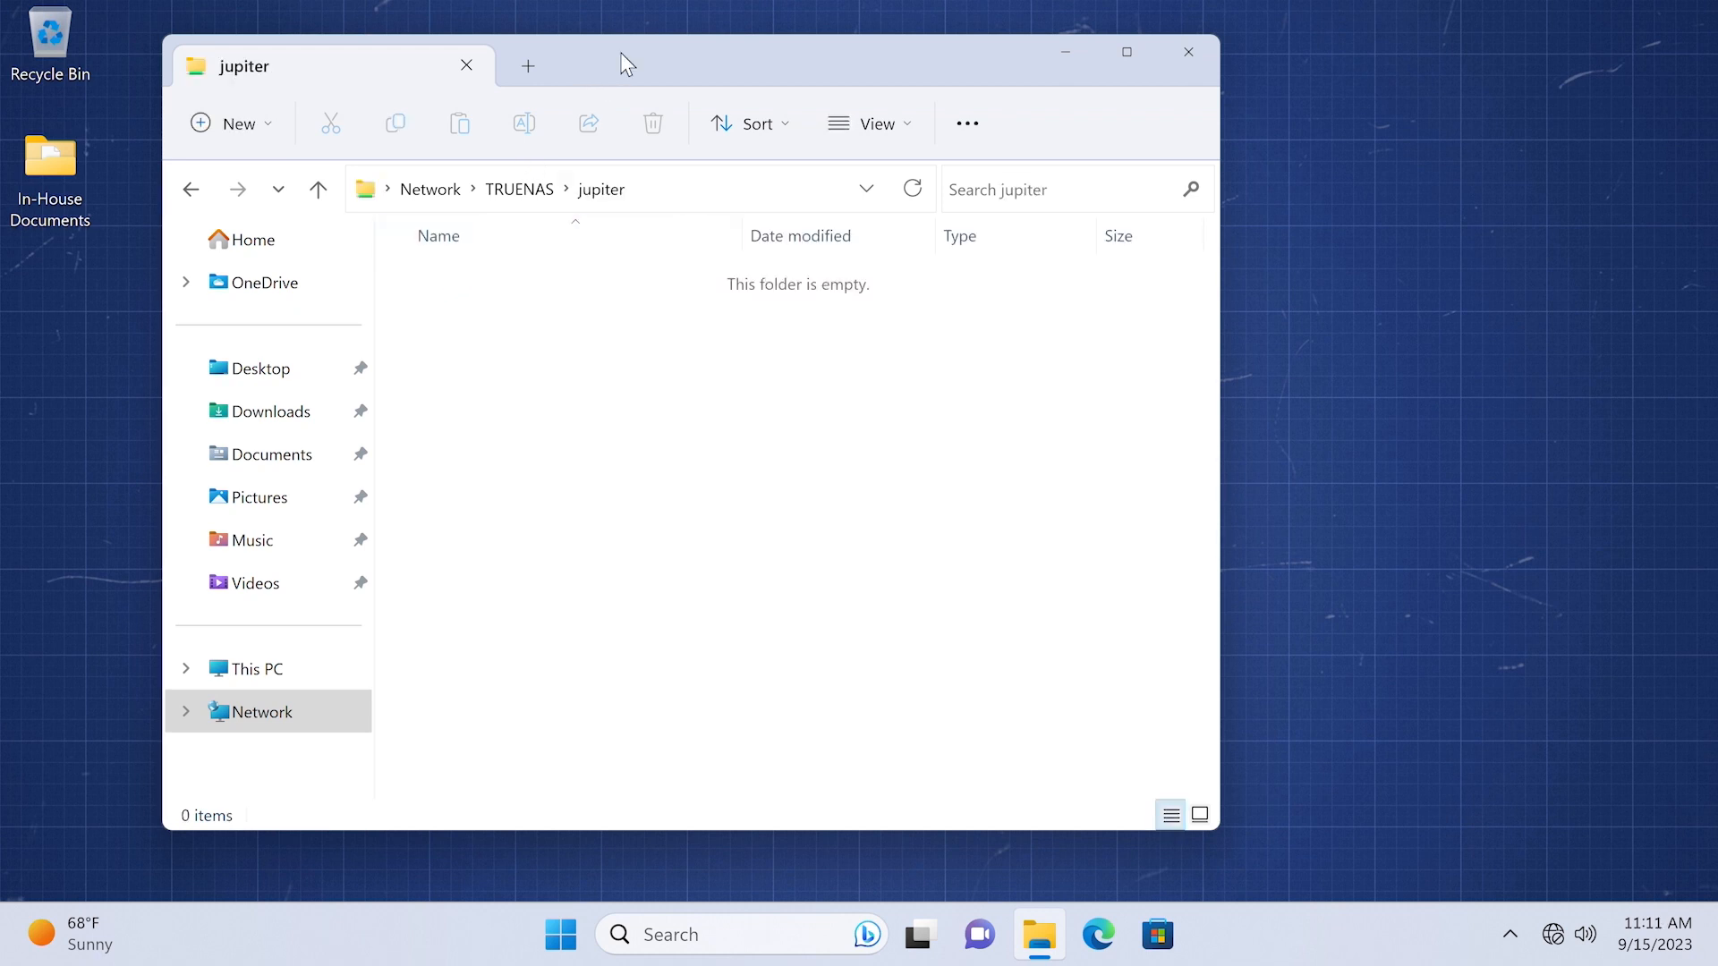
{"action": "left_click_drag", "start_coordinate": [620, 52], "coordinate": [728, 74]}
{"action": "left_click_drag", "start_coordinate": [36, 168], "coordinate": [552, 403]}
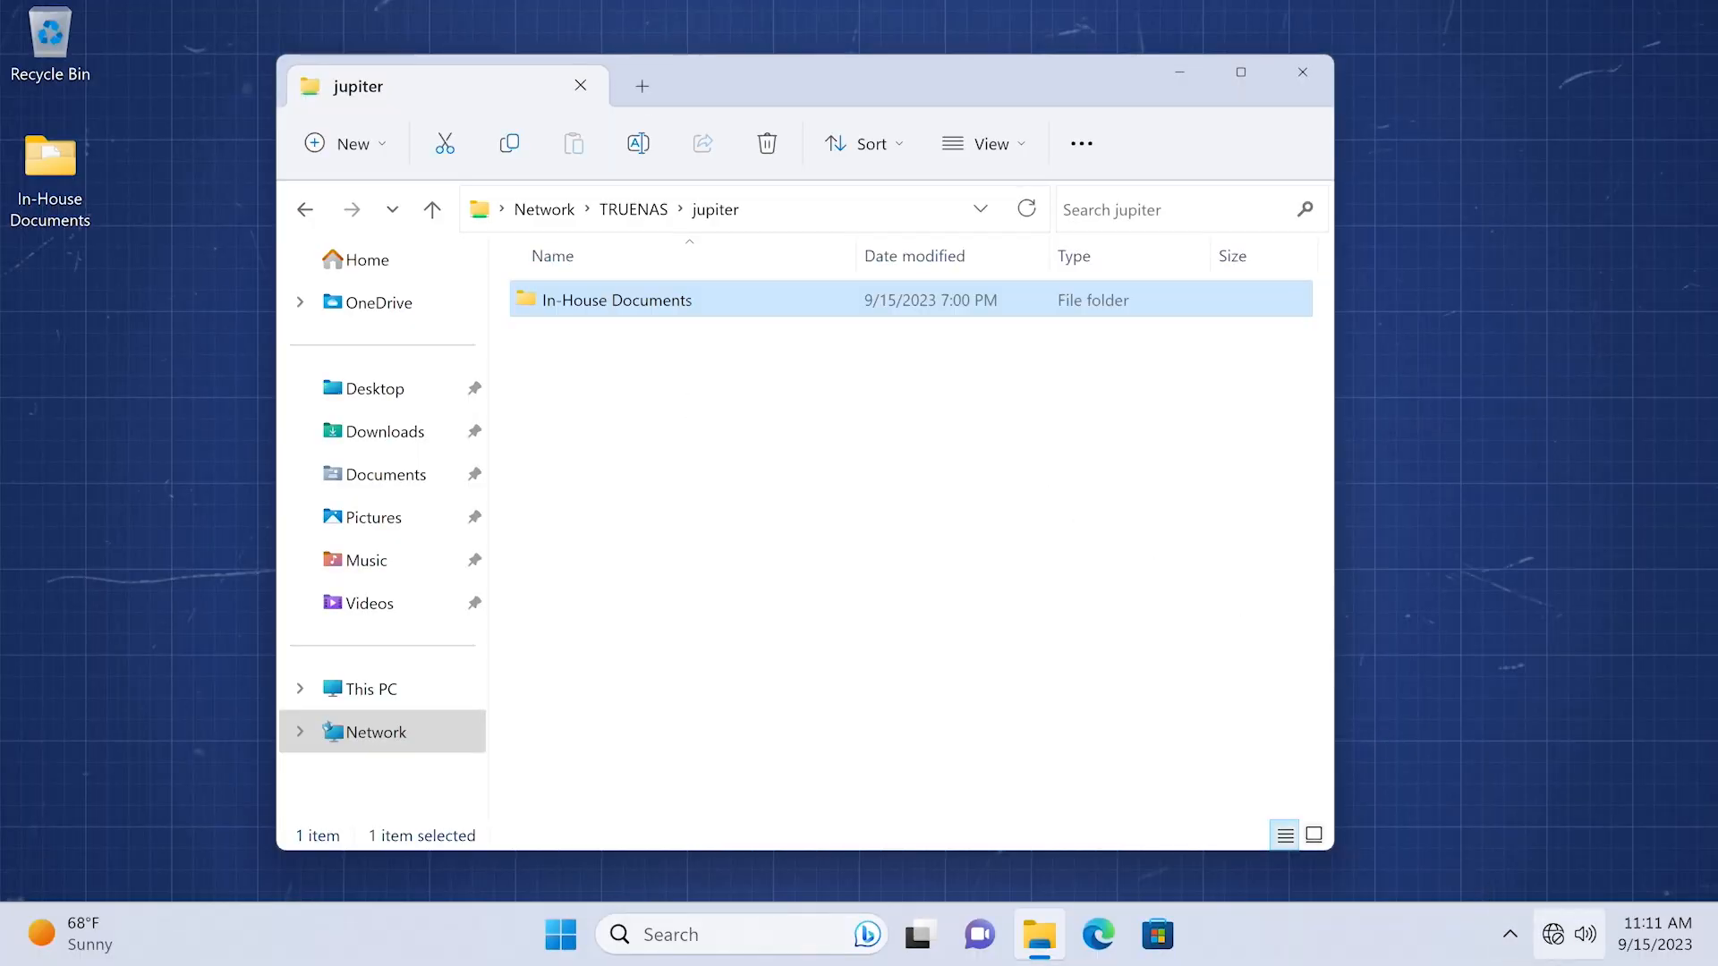
- Switch Wi-Fi back on from Quick Settings
{"action": "left_click", "coordinate": [1555, 935]}
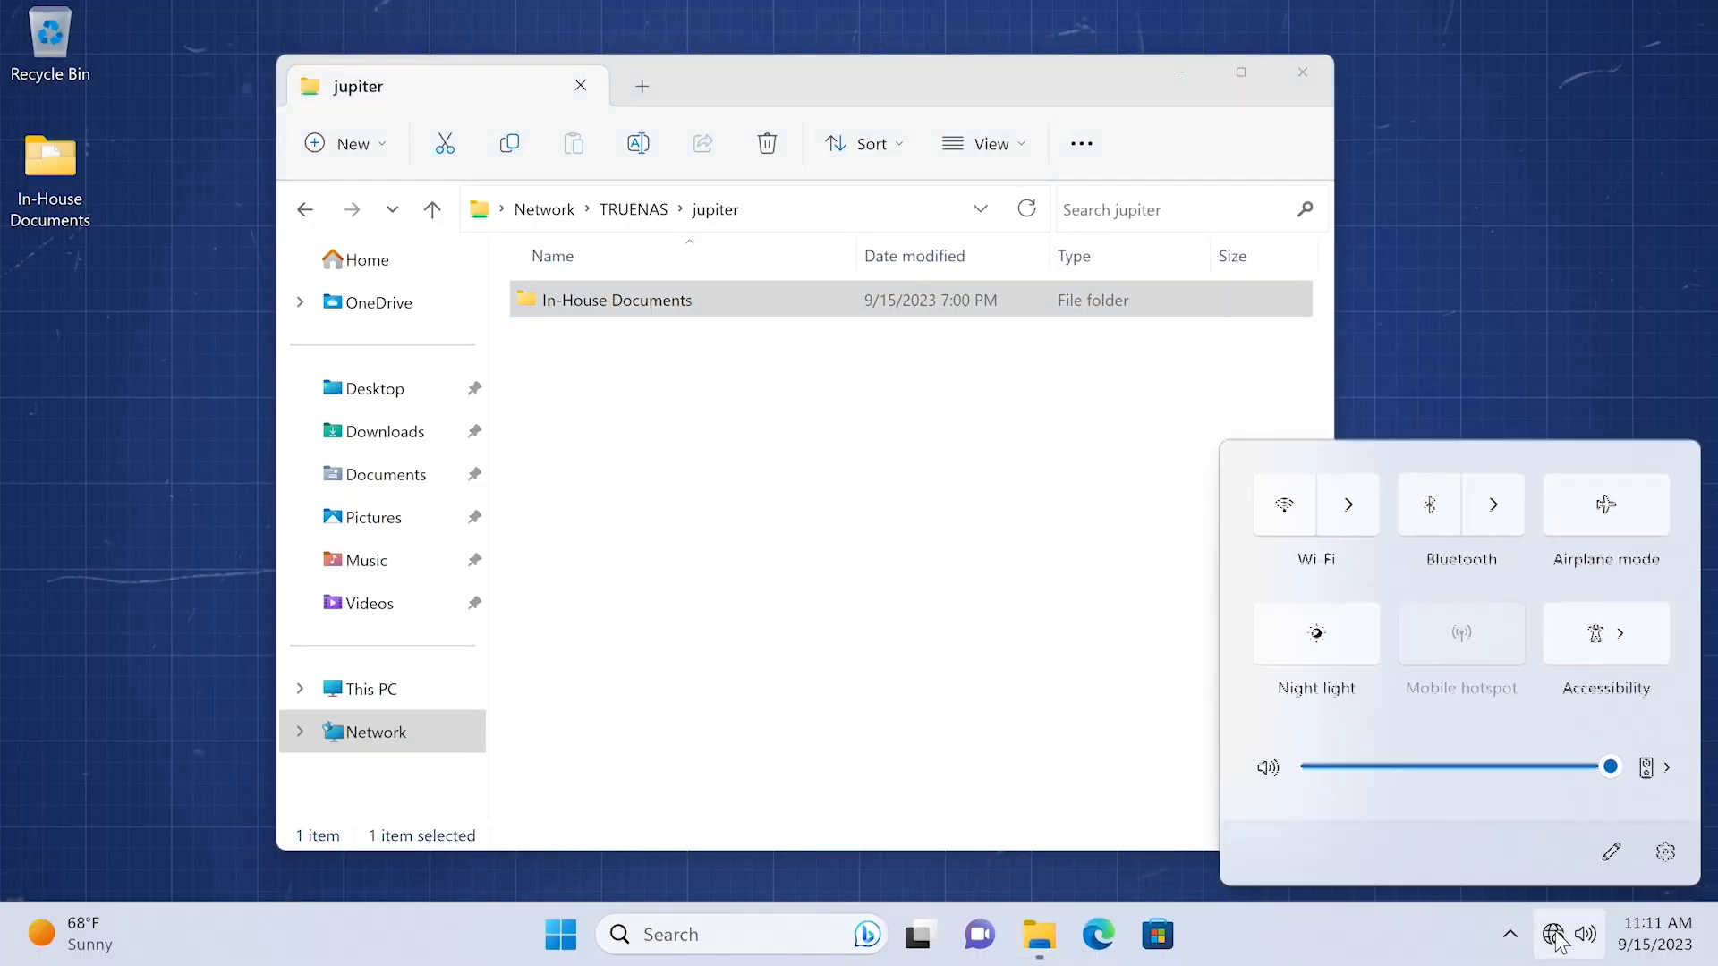
{"action": "left_click", "coordinate": [1294, 515]}
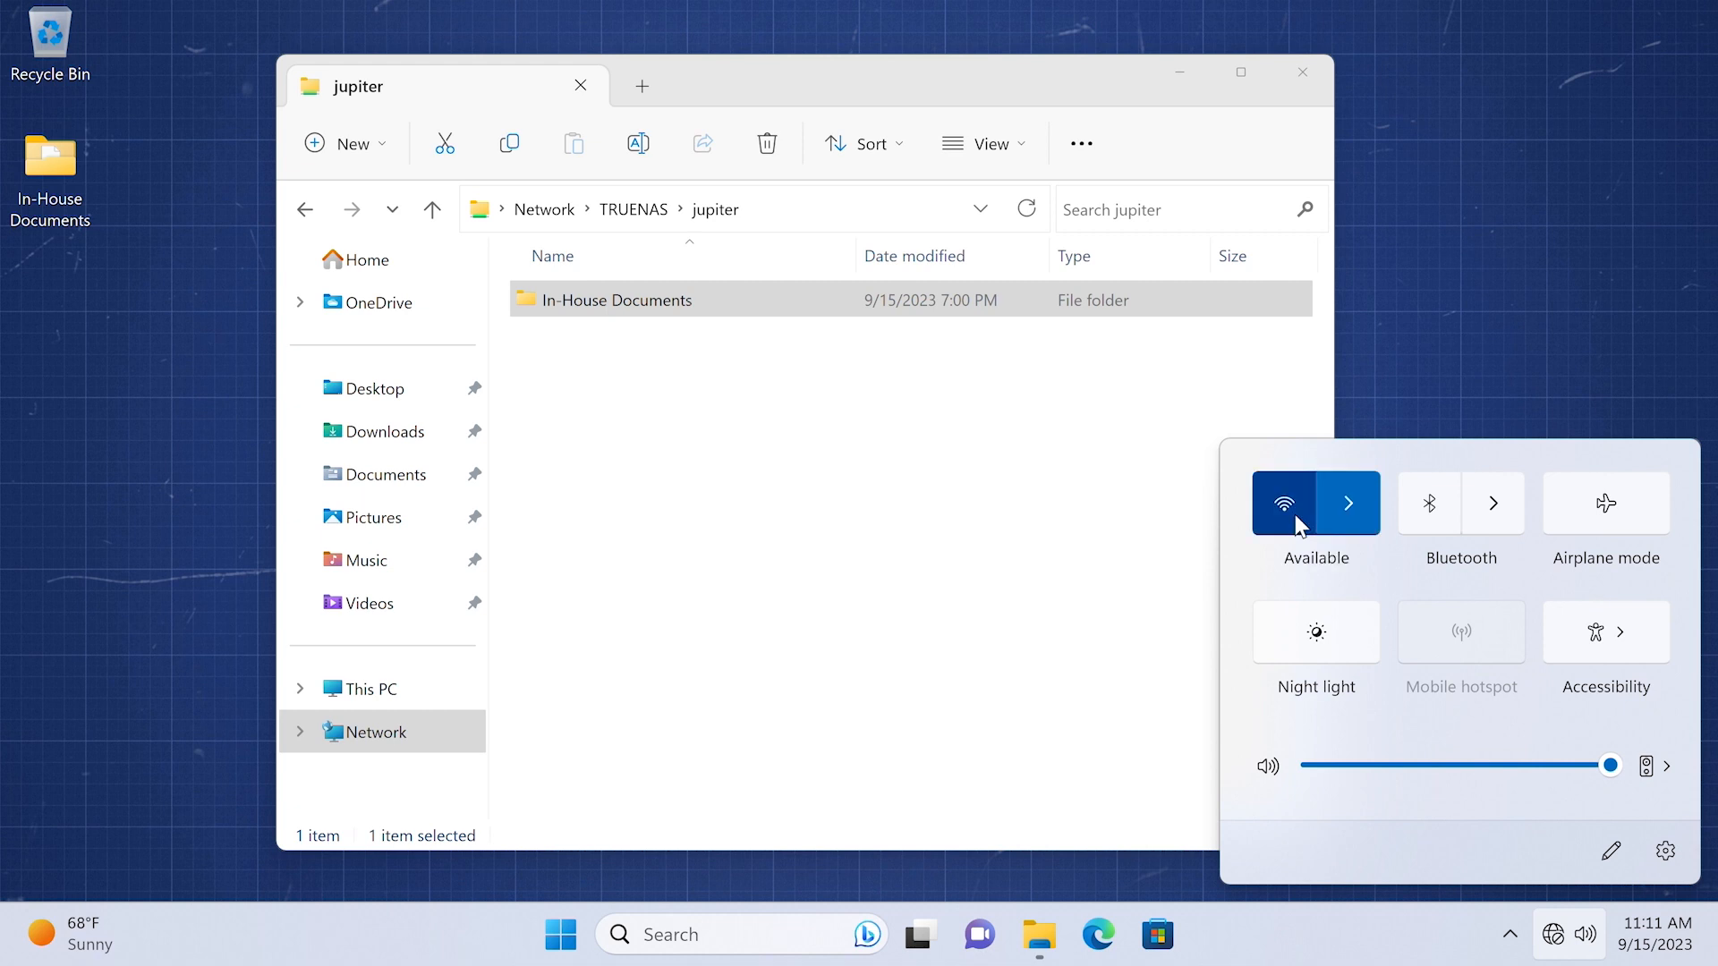
{"action": "left_click", "coordinate": [1020, 480]}
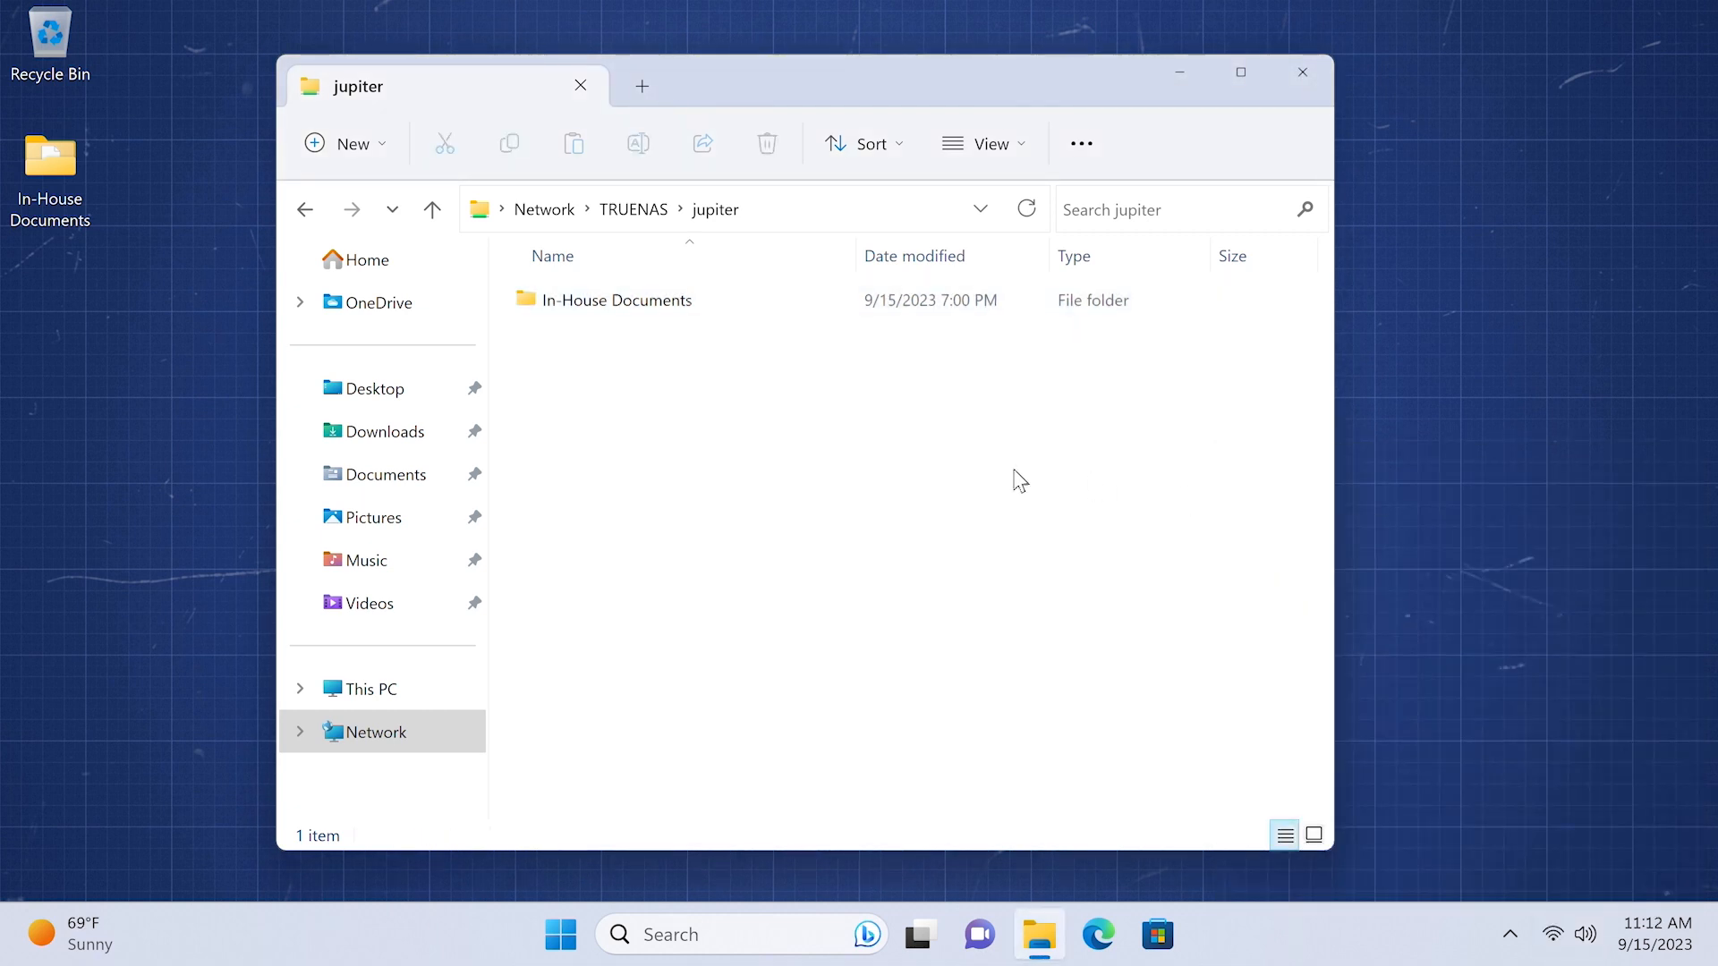
- Reopen the jupiter share on TRUENAS from the Network view
{"action": "left_click", "coordinate": [385, 735]}
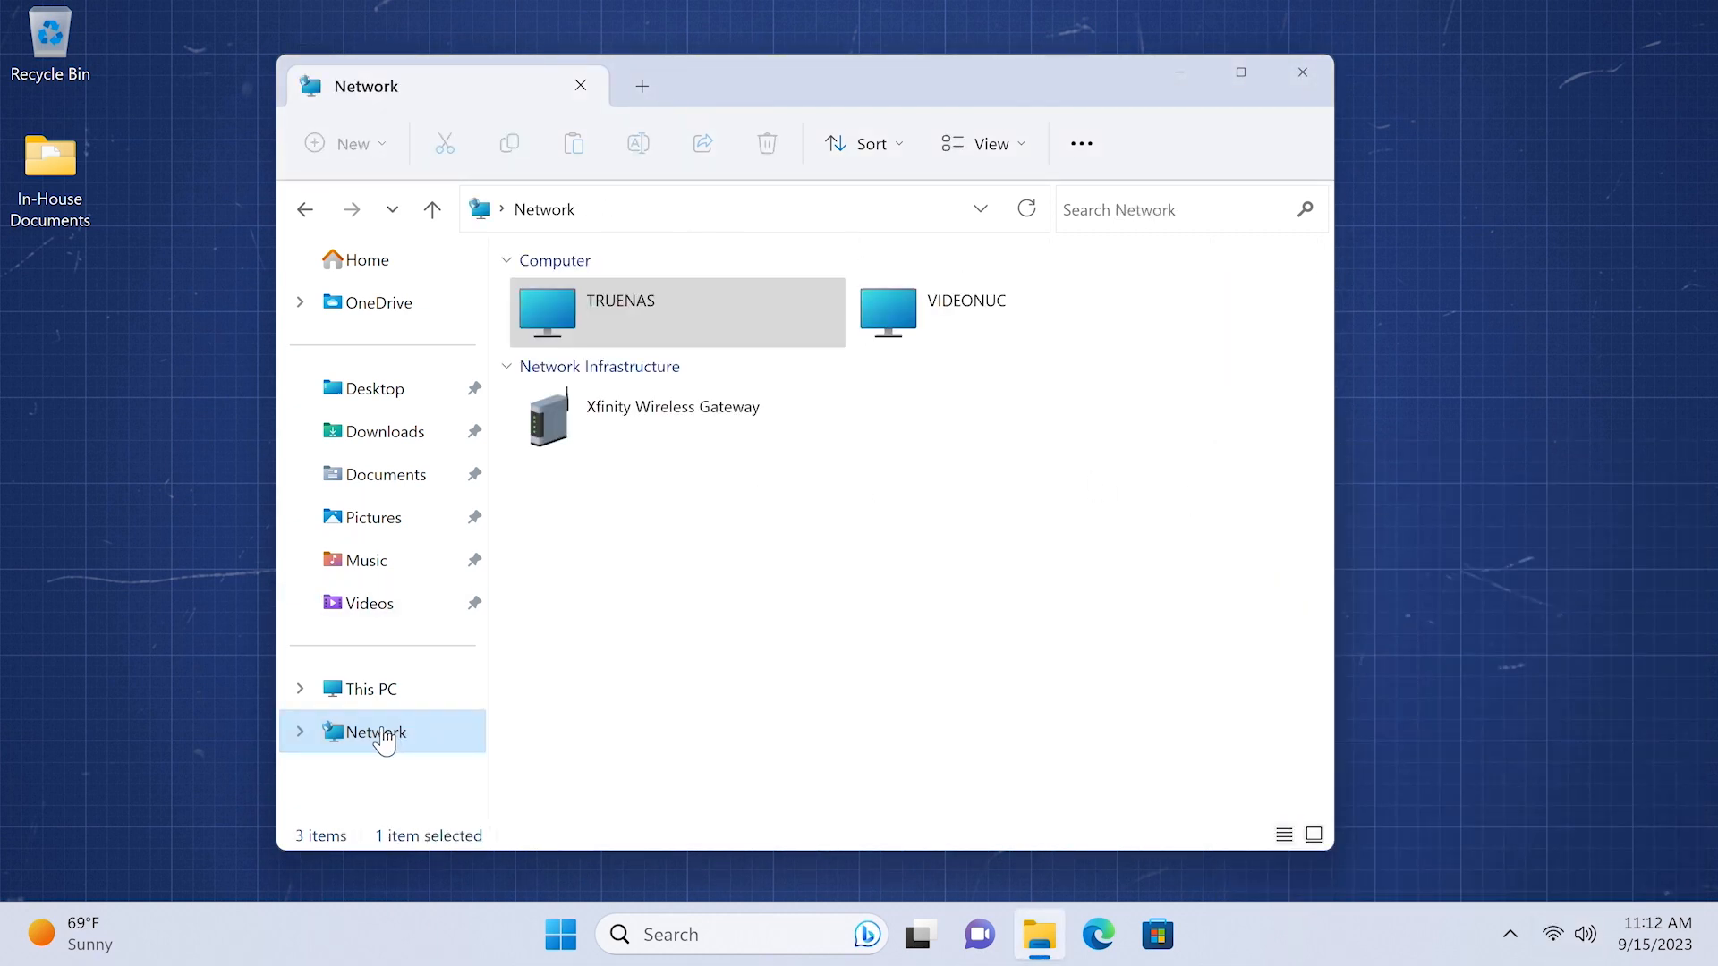
{"action": "left_click", "coordinate": [557, 329]}
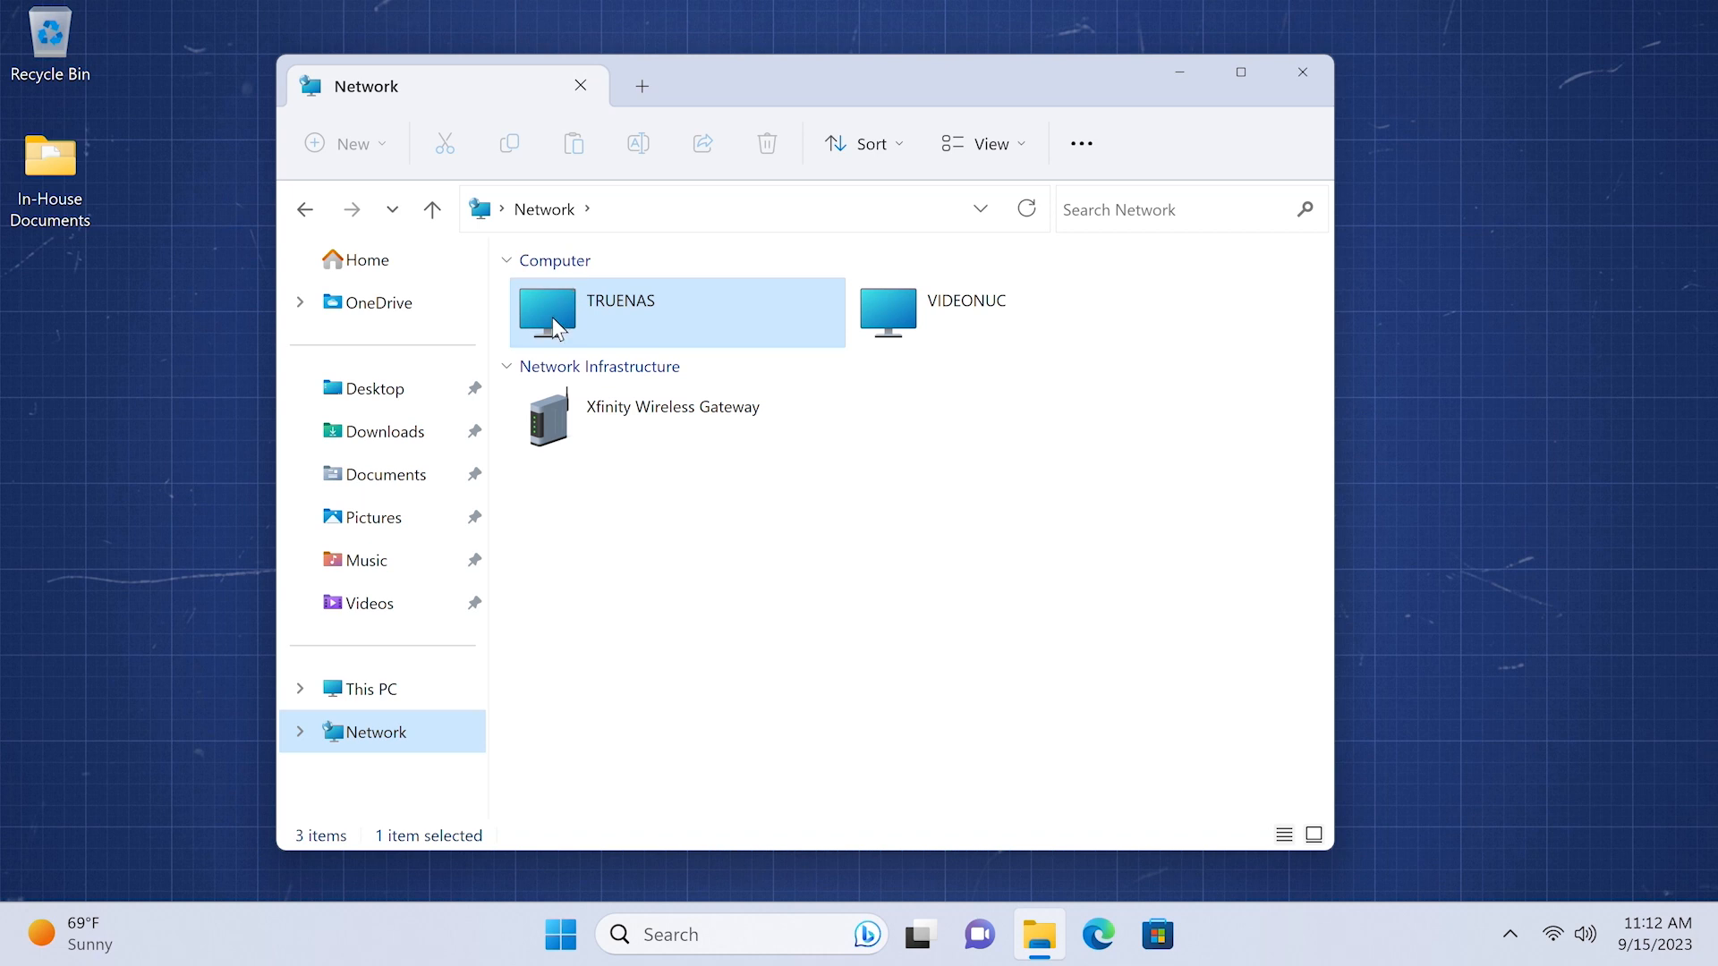
{"action": "double_click", "coordinate": [574, 315]}
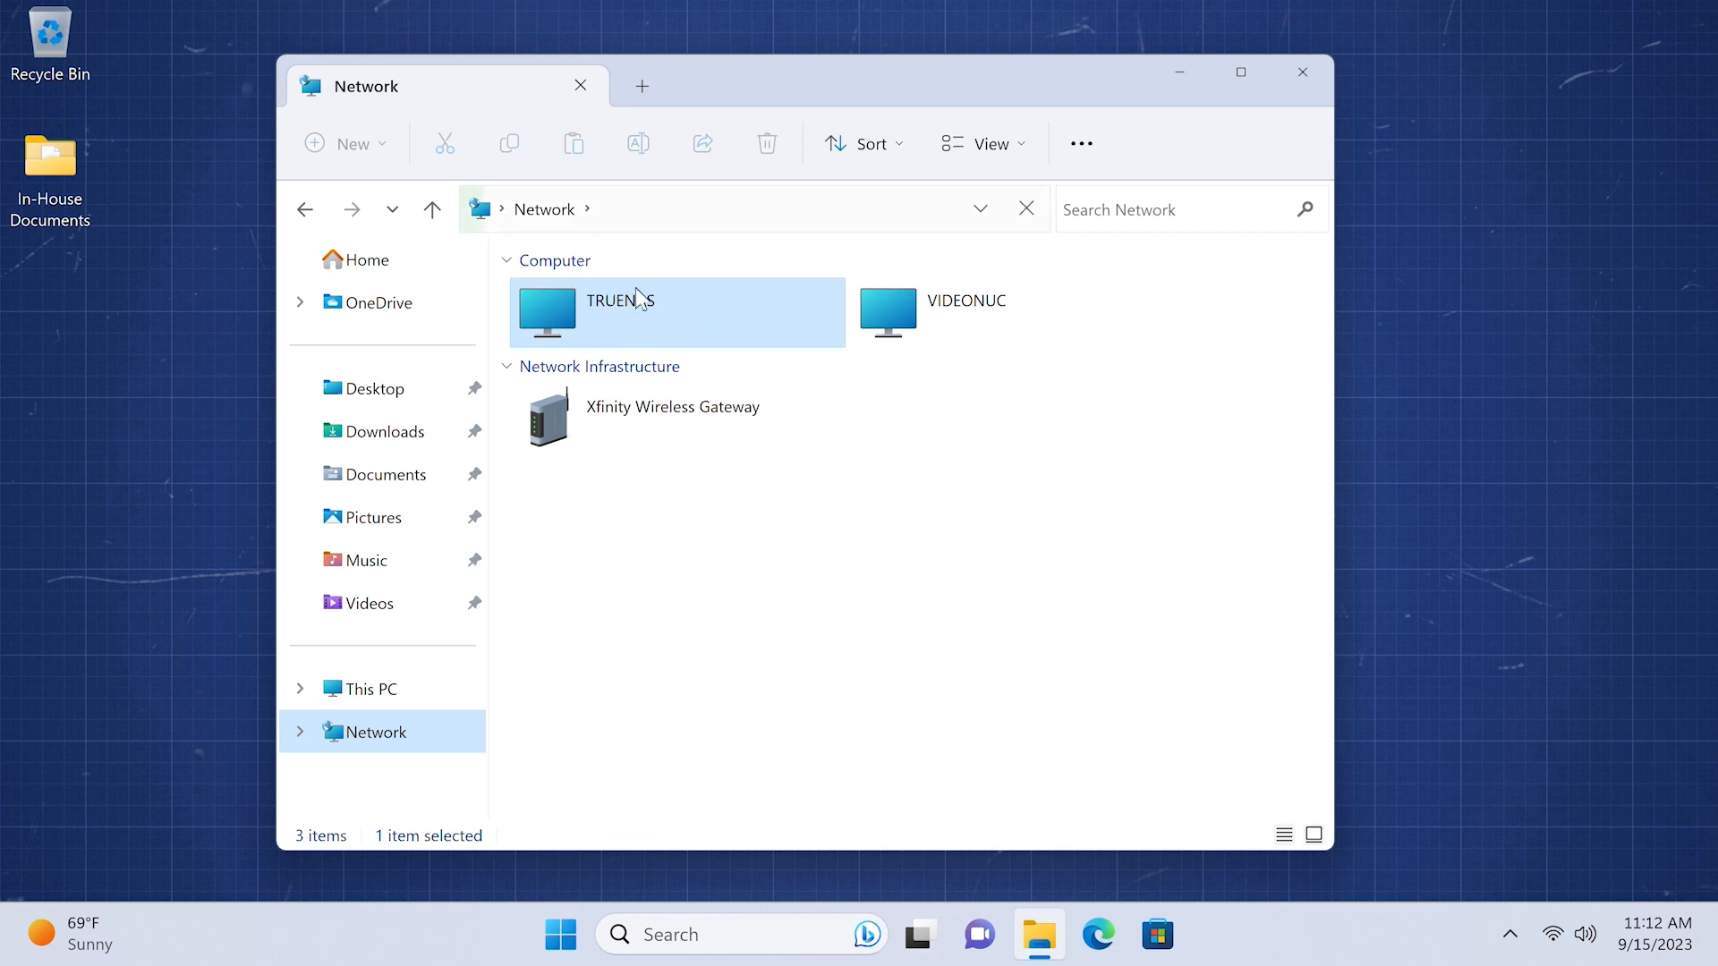
{"action": "double_click", "coordinate": [571, 294]}
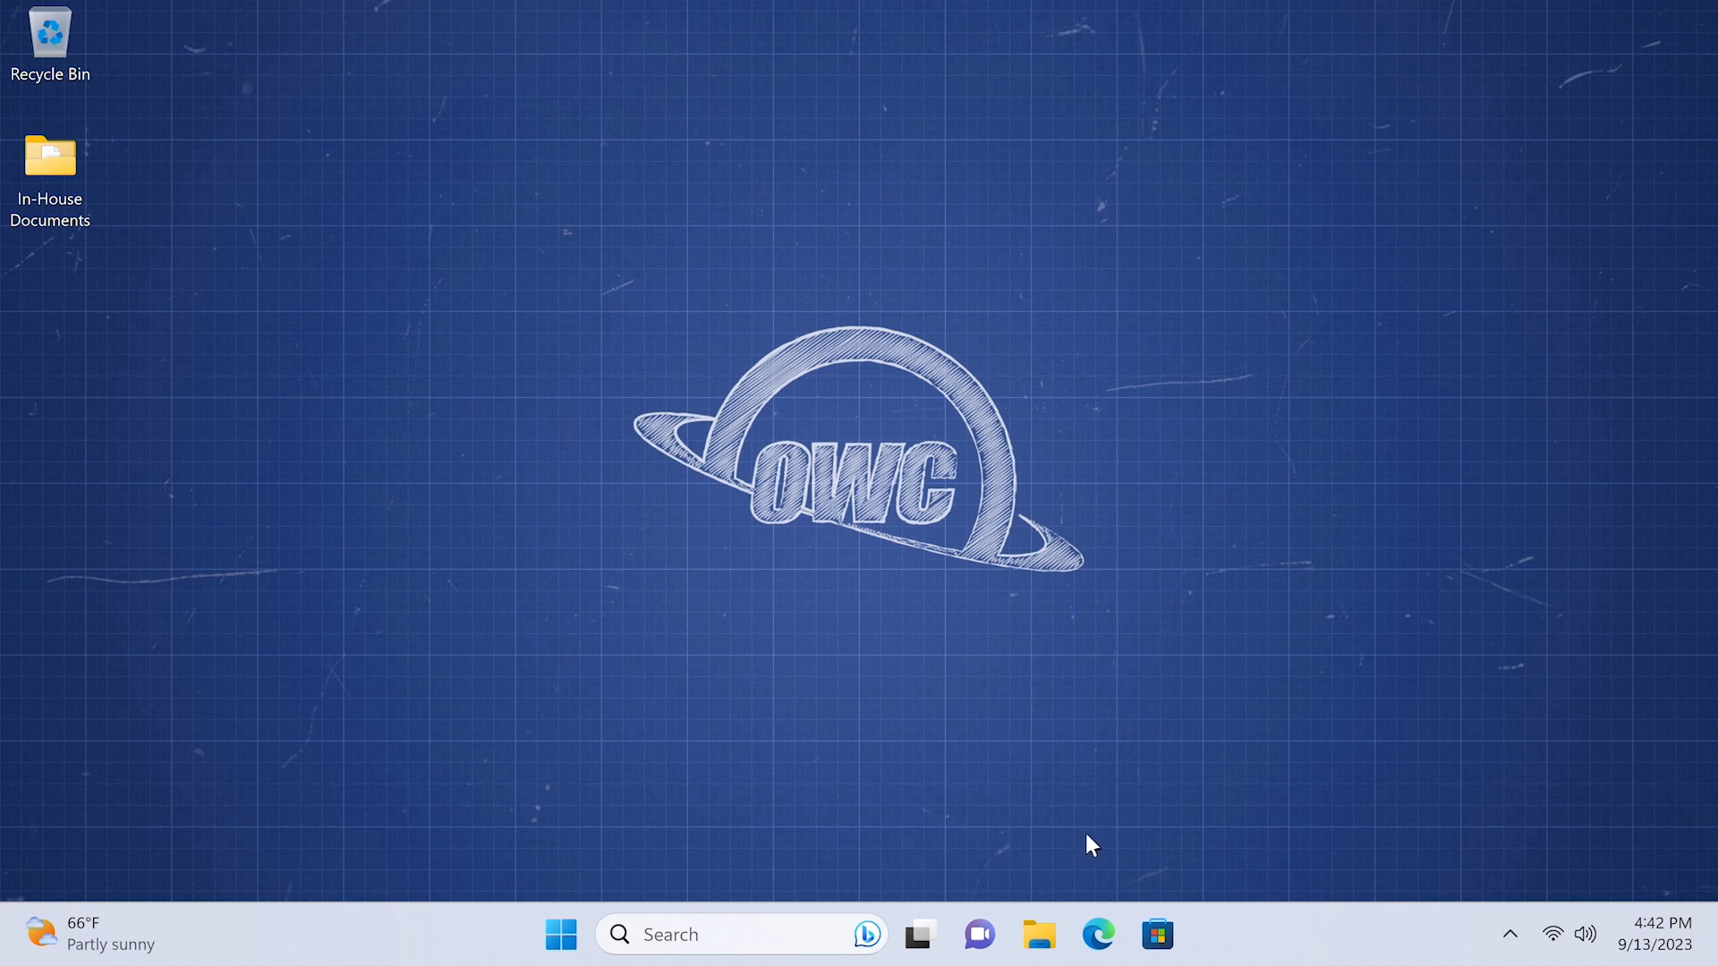
- From This PC, set up mapping drive Z: to \\192.168.0.10\jupiter with Reconnect at sign-in unchecked
{"action": "left_click", "coordinate": [1039, 936]}
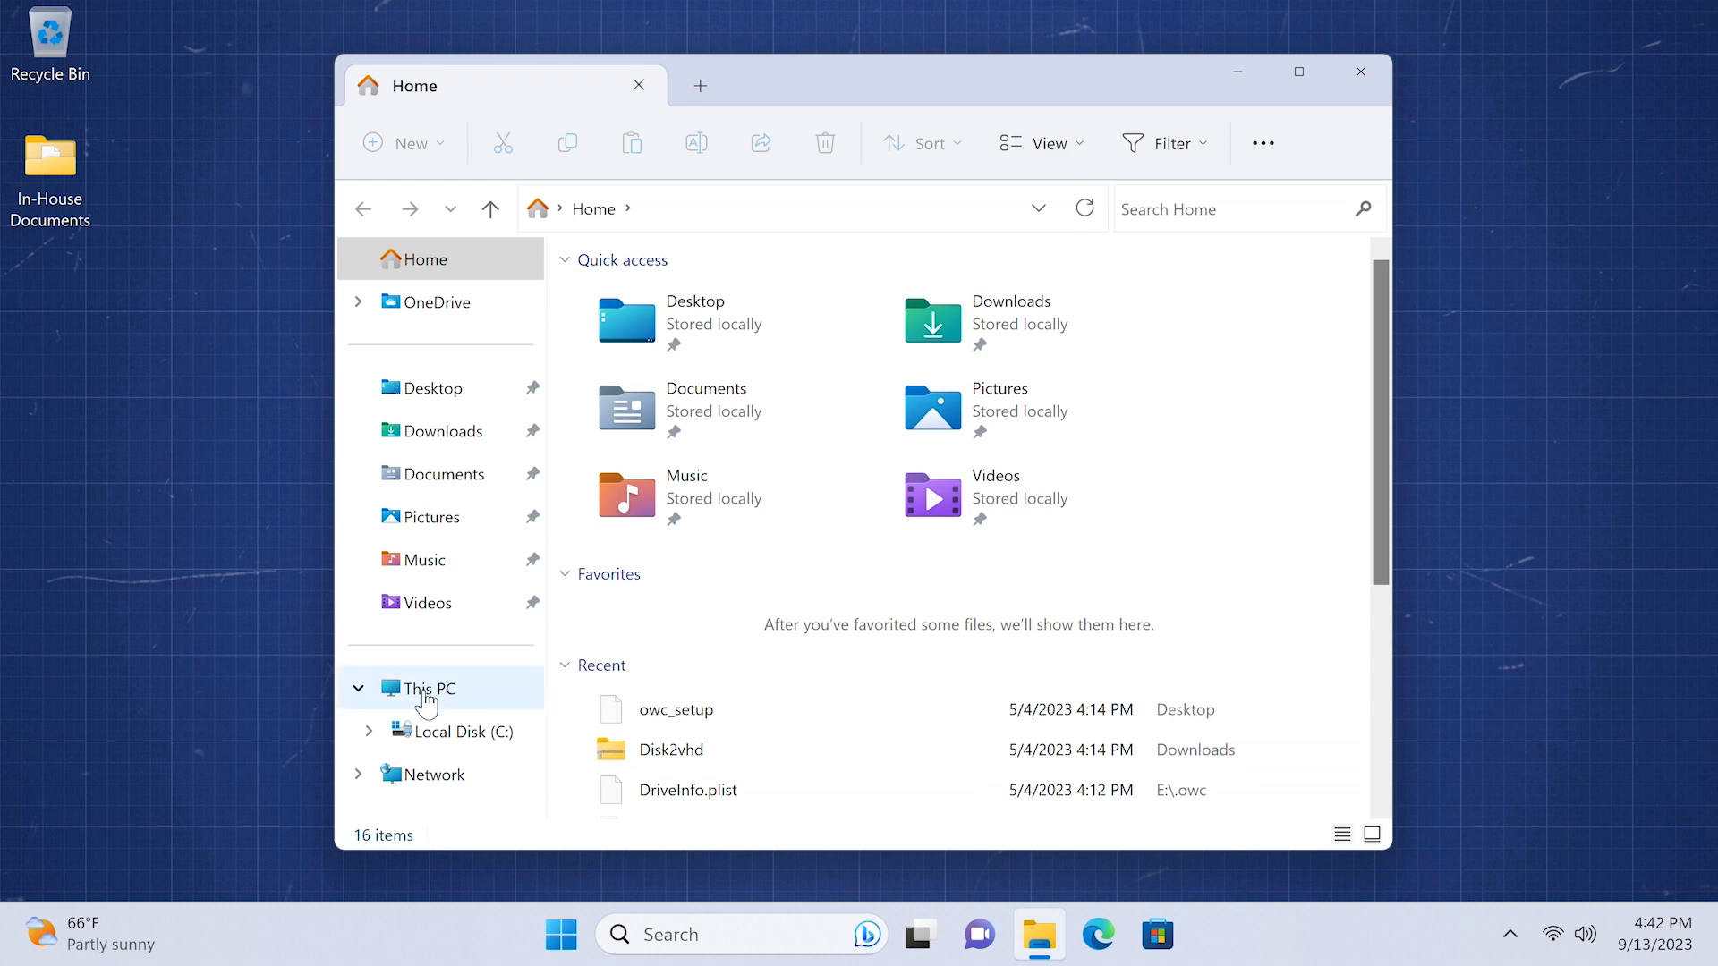
{"action": "right_click", "coordinate": [426, 700]}
{"action": "left_click", "coordinate": [466, 439]}
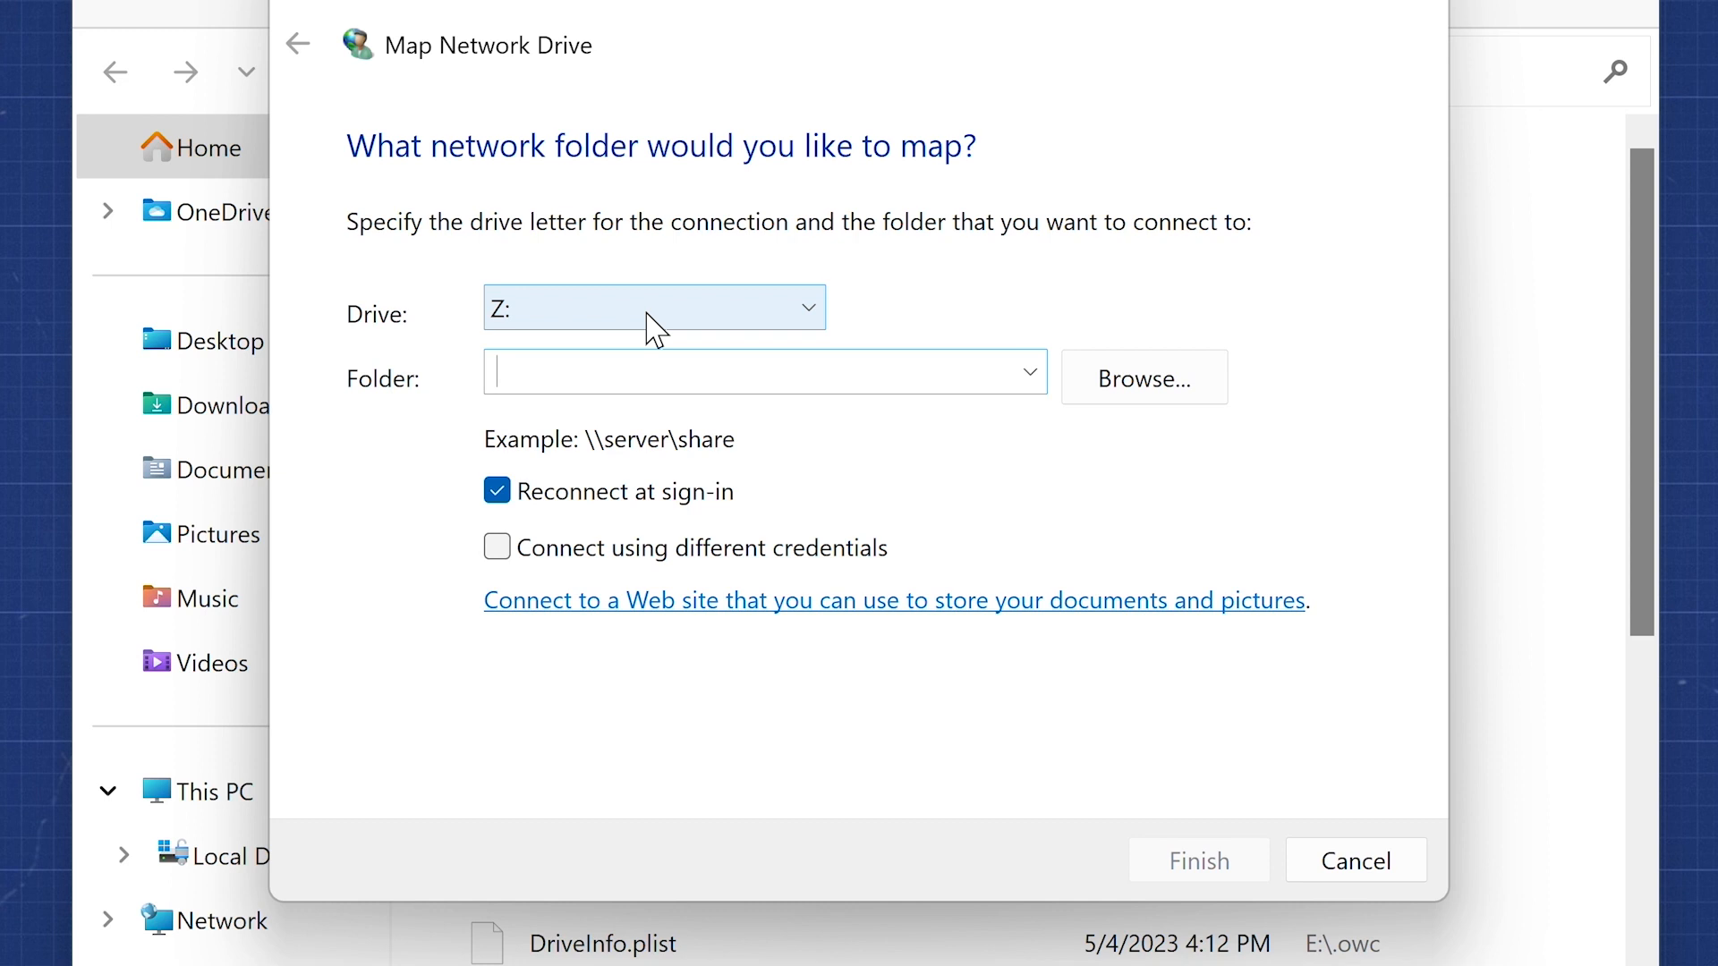
{"action": "left_click", "coordinate": [656, 330]}
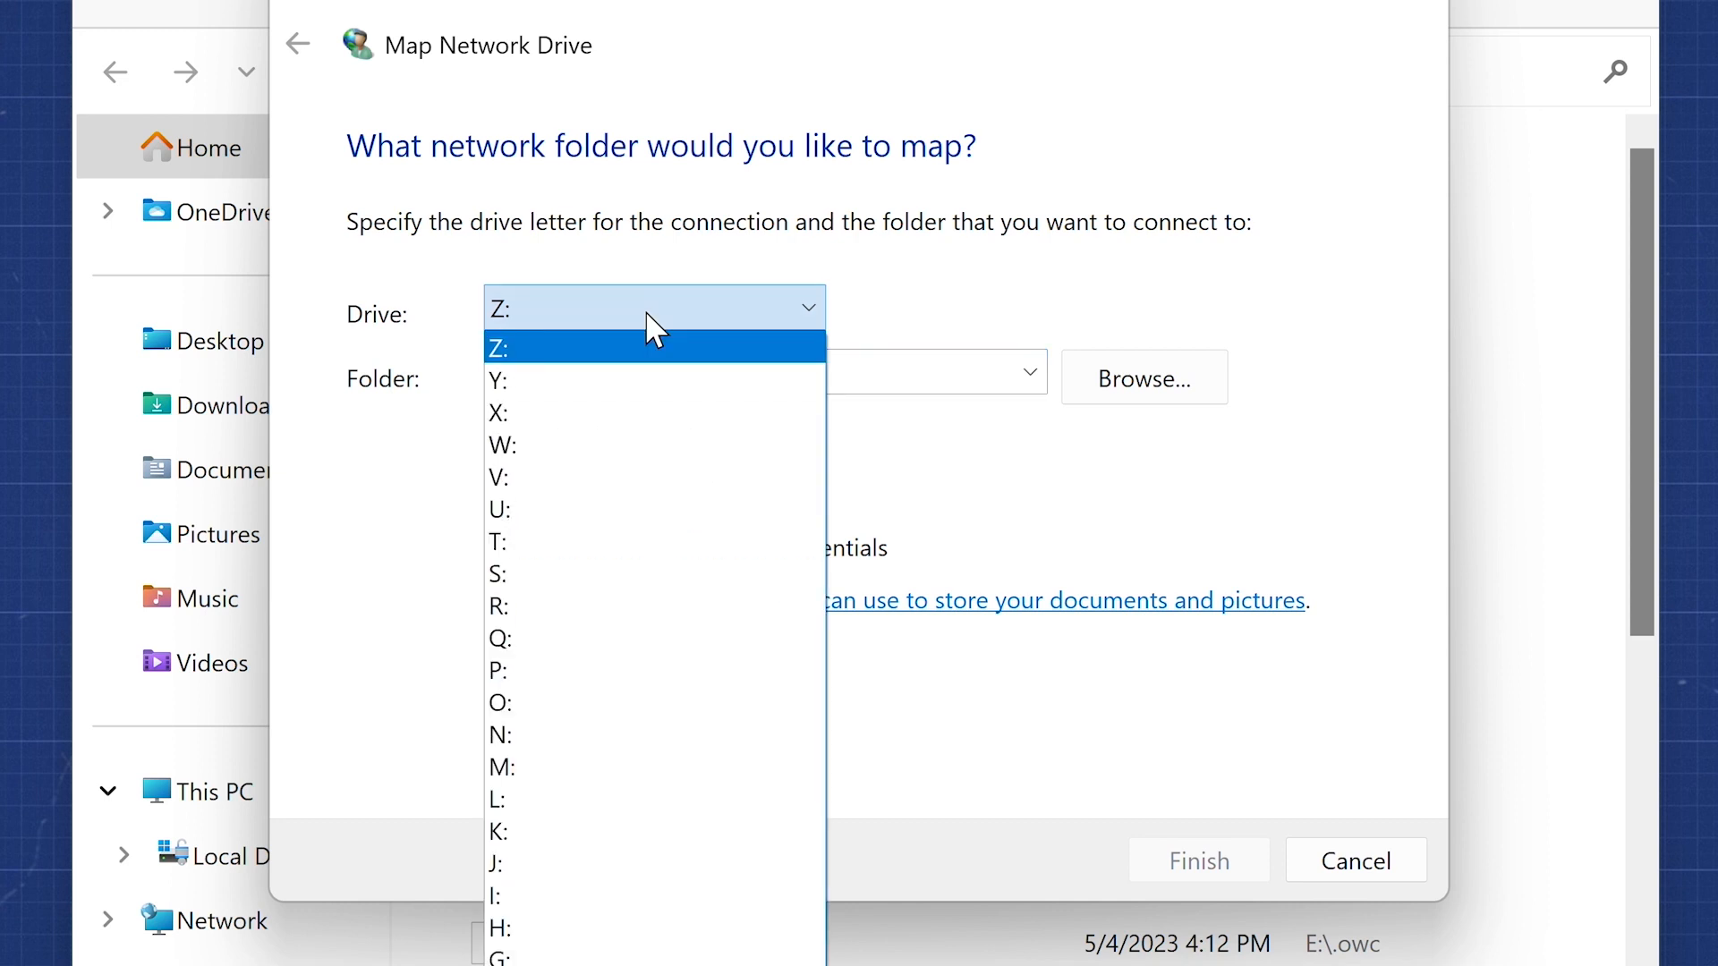
{"action": "left_click", "coordinate": [657, 348]}
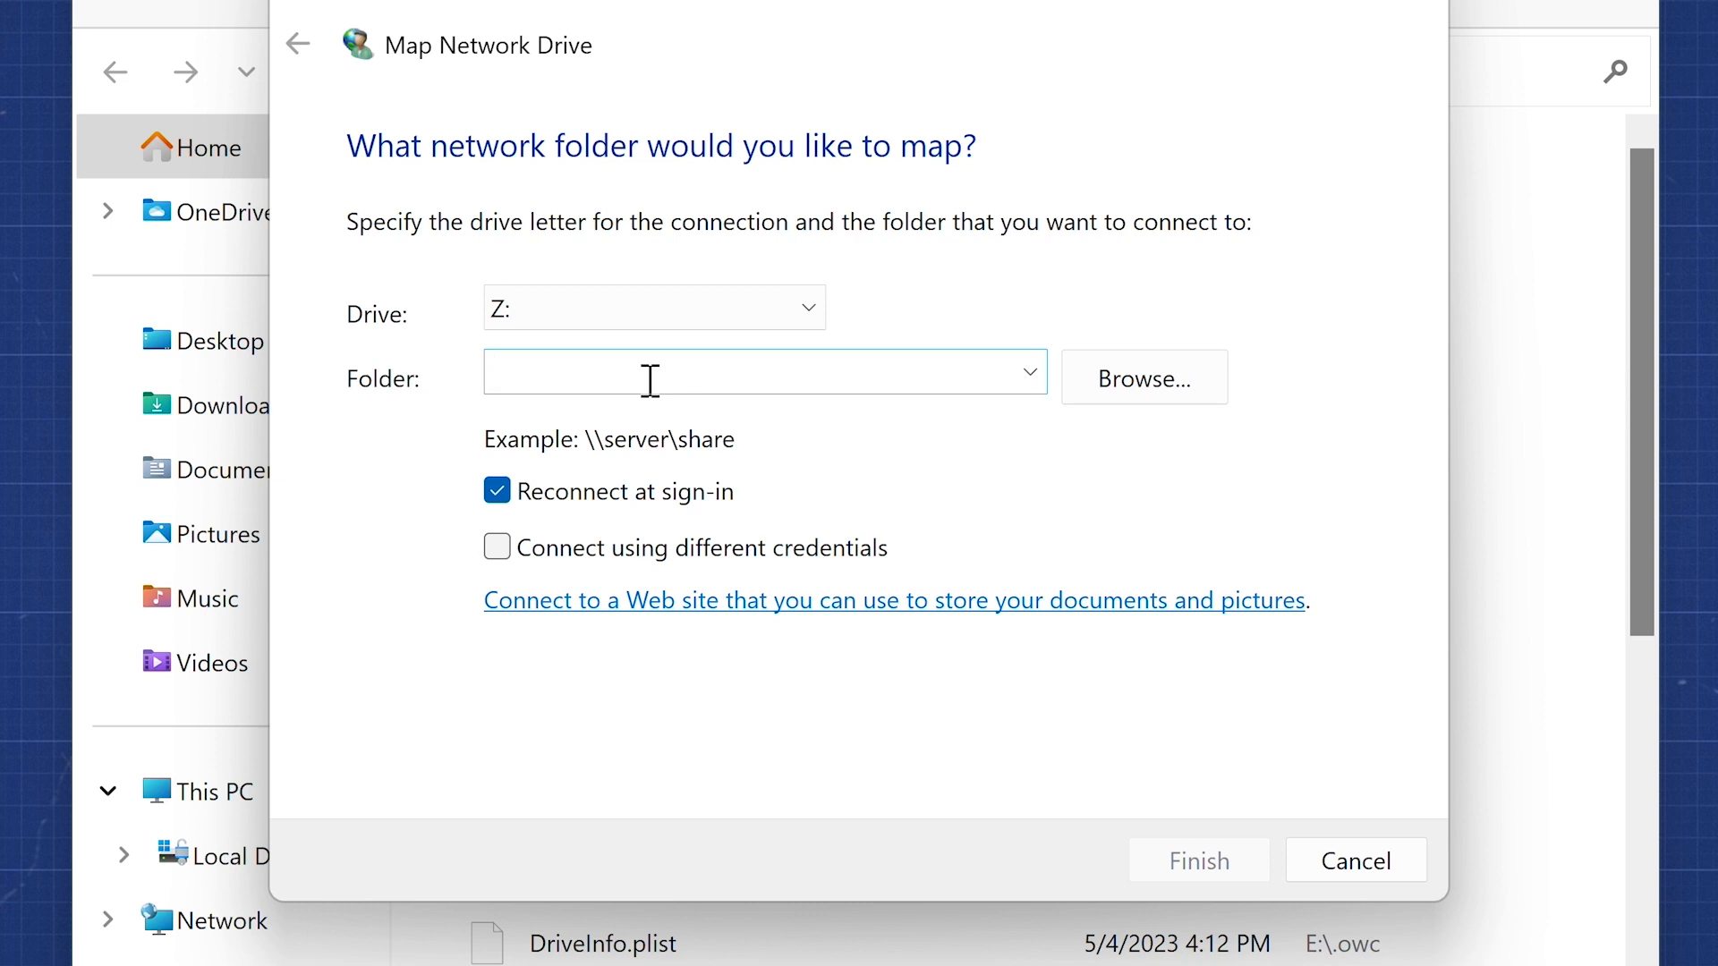
{"action": "type", "text": "\\"}
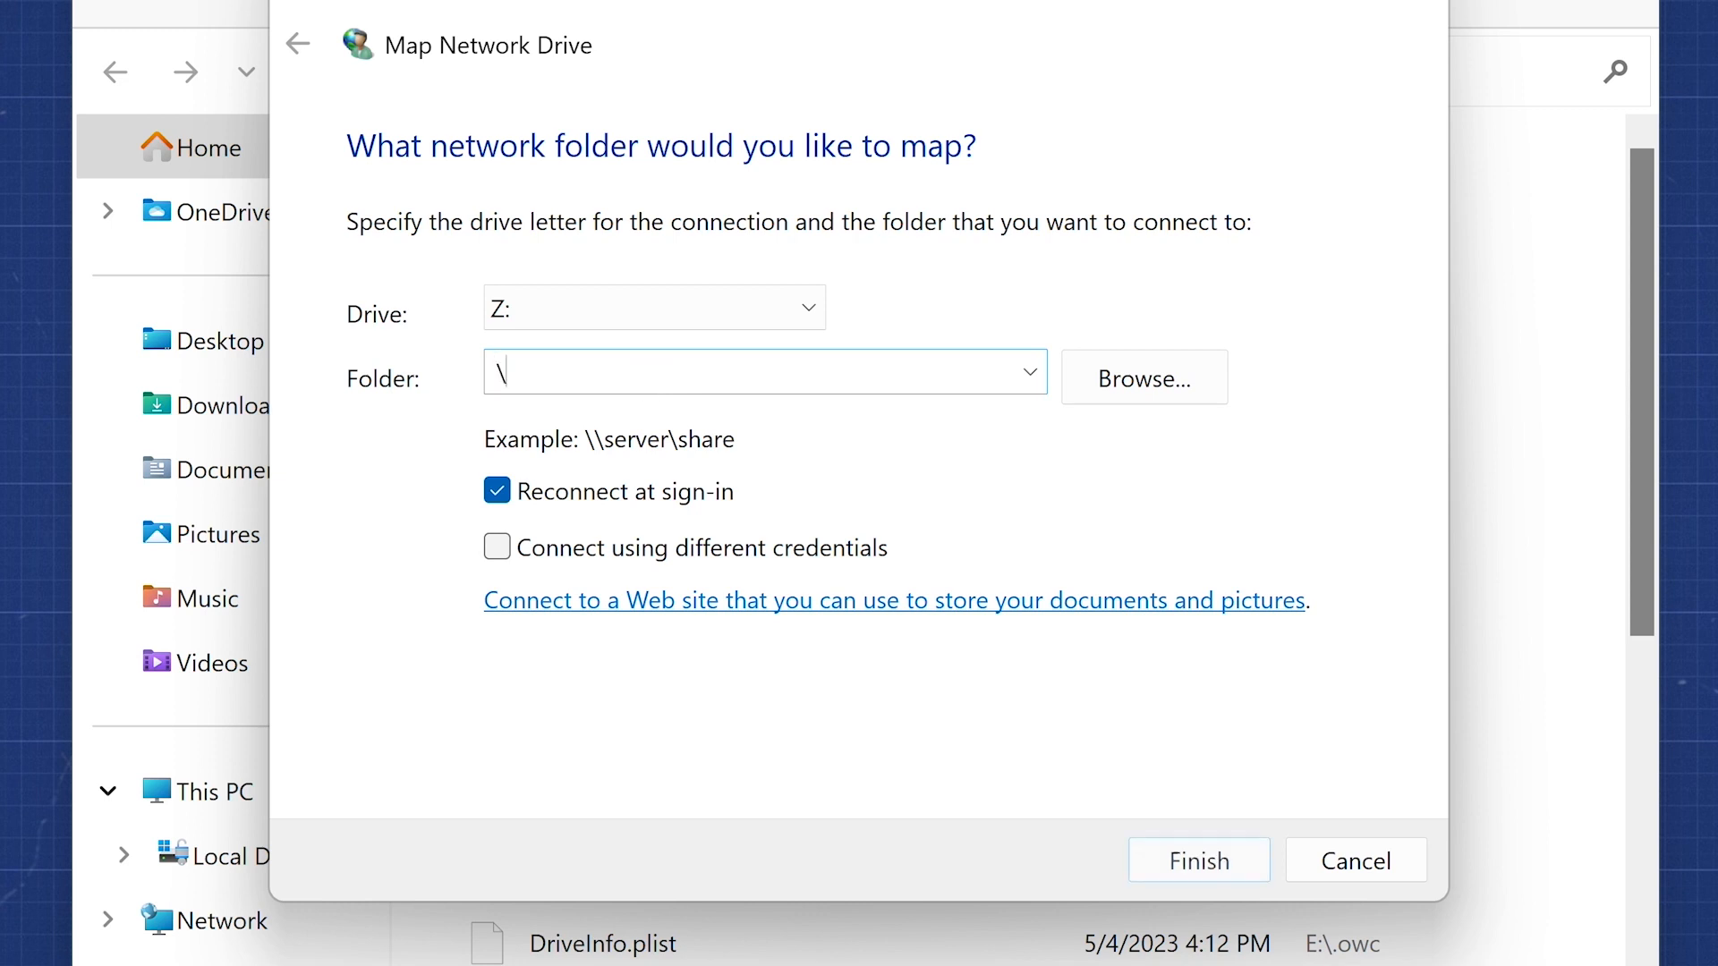
{"action": "type", "text": "\\192.16"}
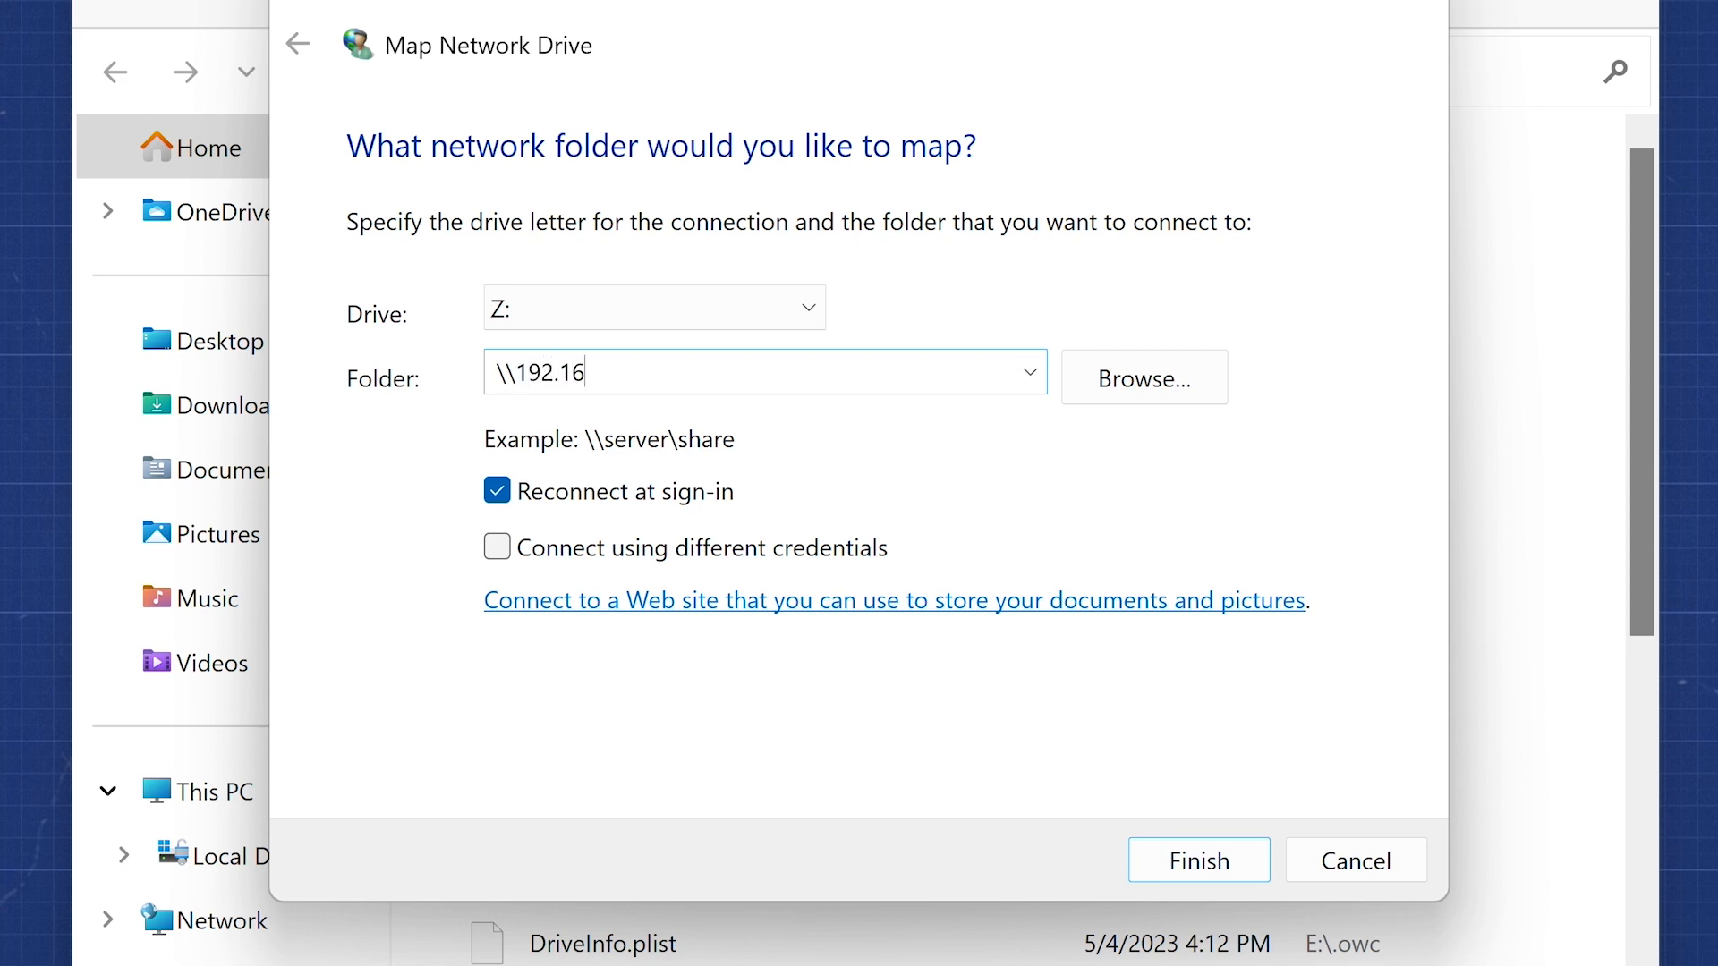
{"action": "type", "text": "8.0.10\\jupiter"}
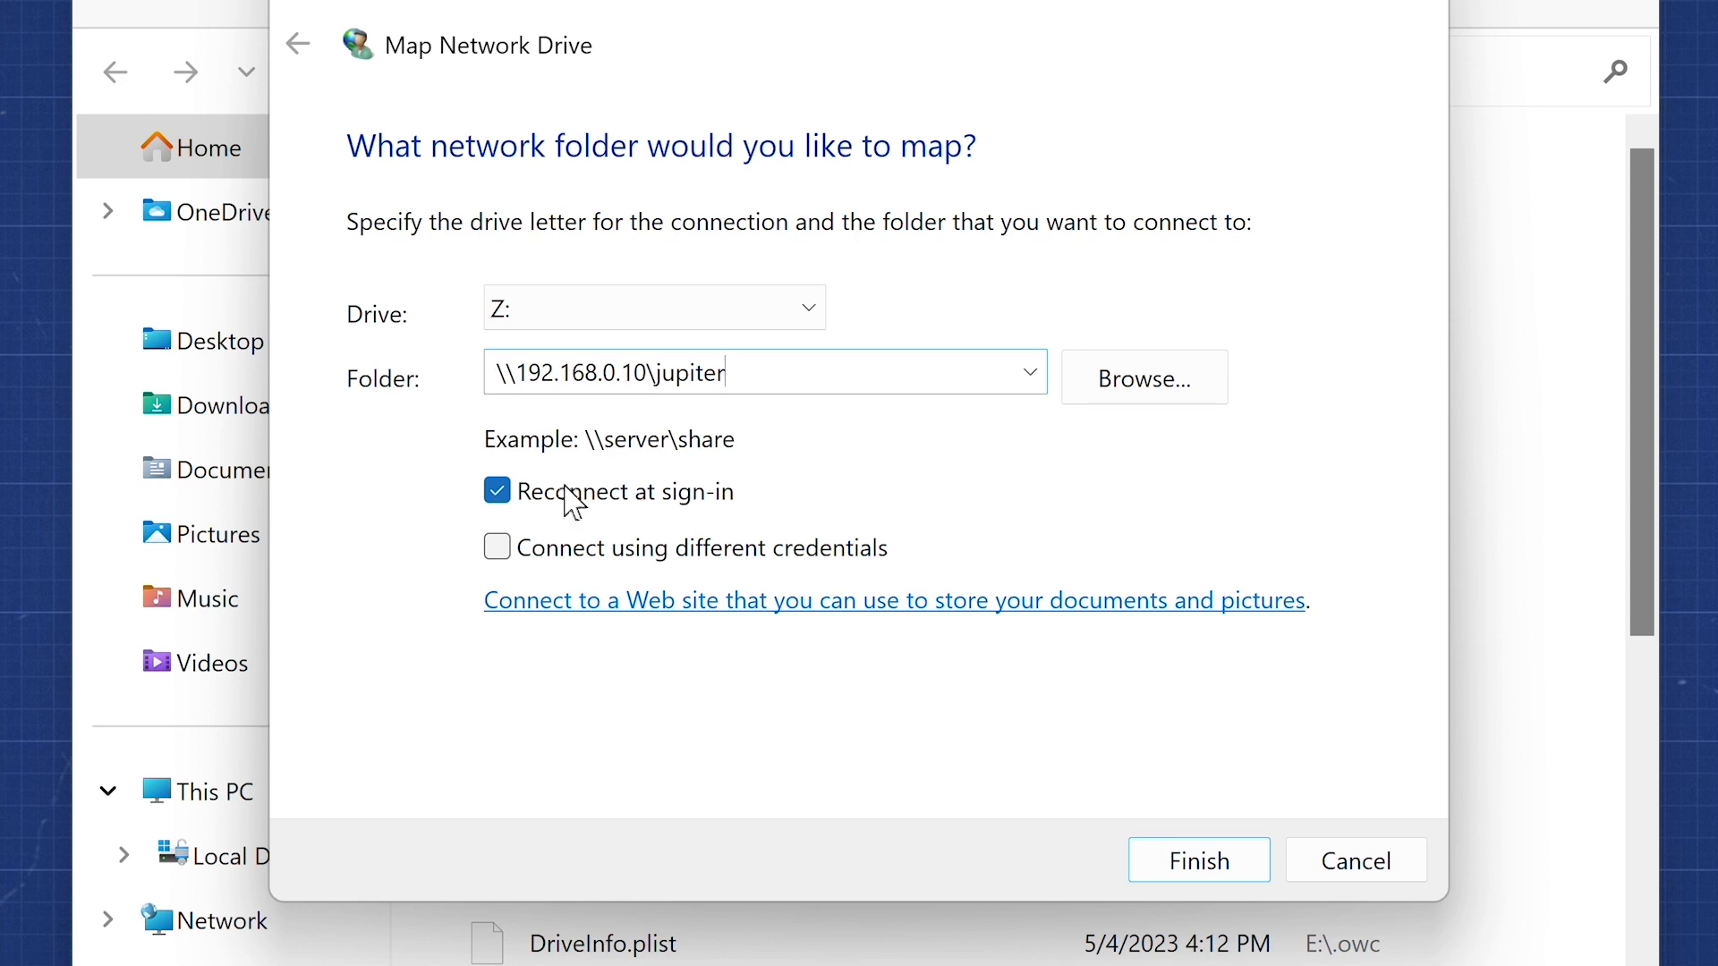
{"action": "left_click", "coordinate": [495, 498]}
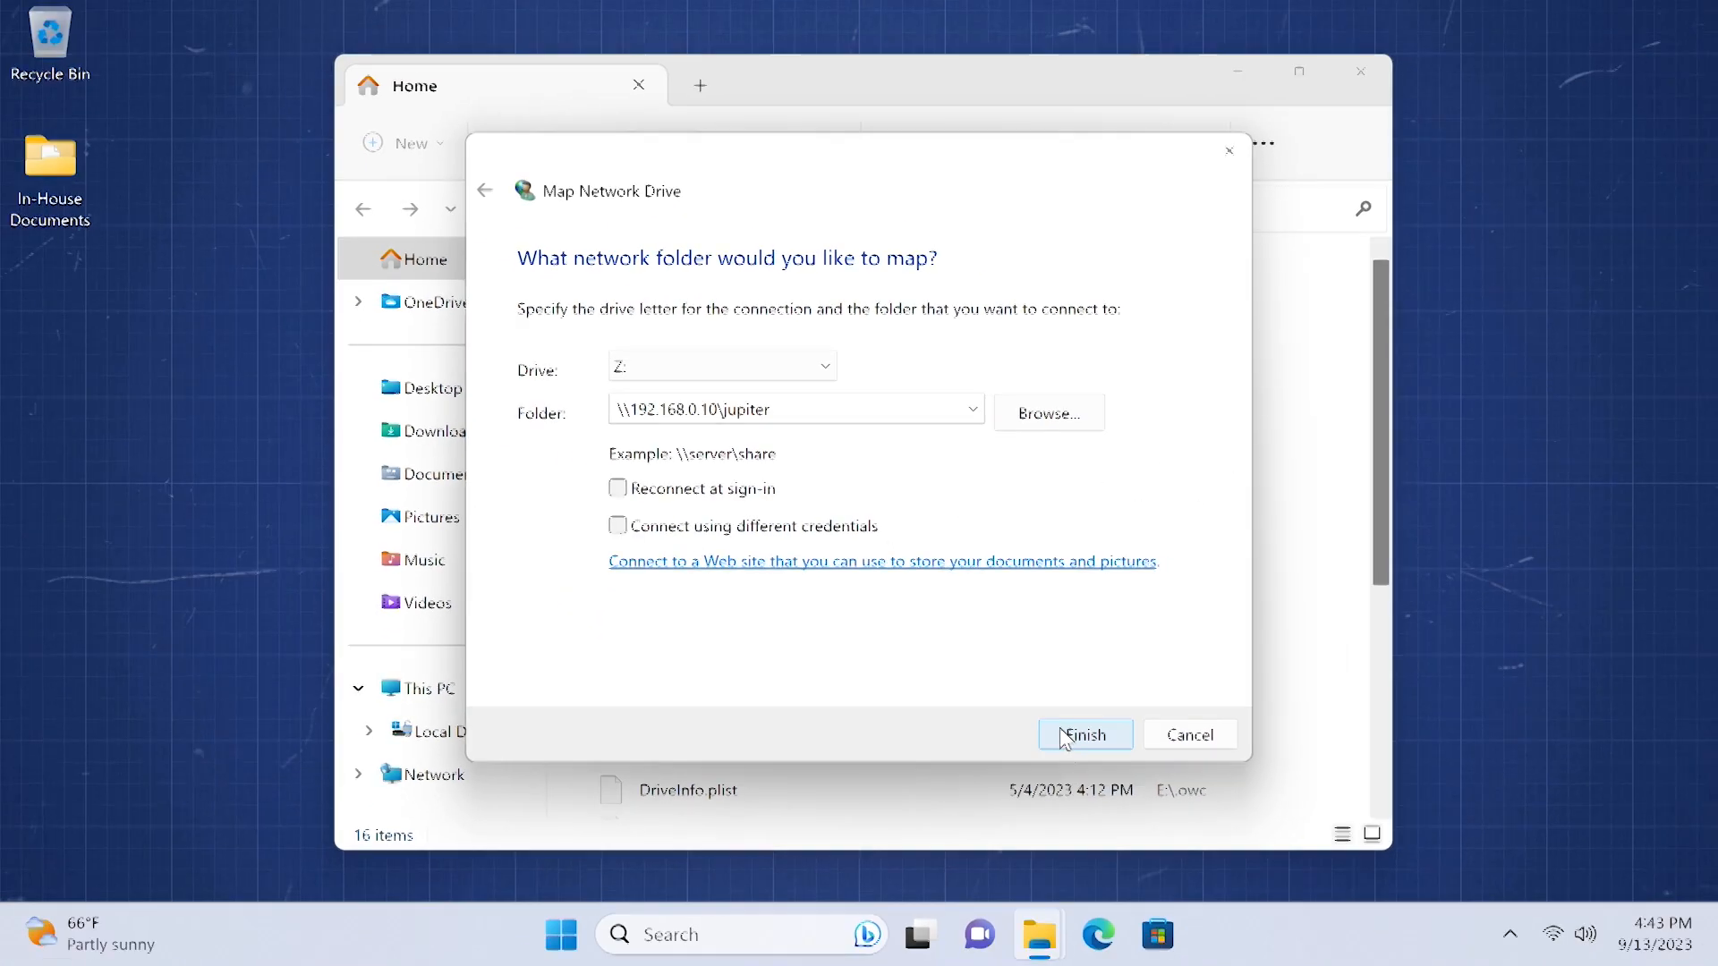
- Finish the mapping and sign in with the share user name and password, not remembering credentials
{"action": "left_click", "coordinate": [1075, 739]}
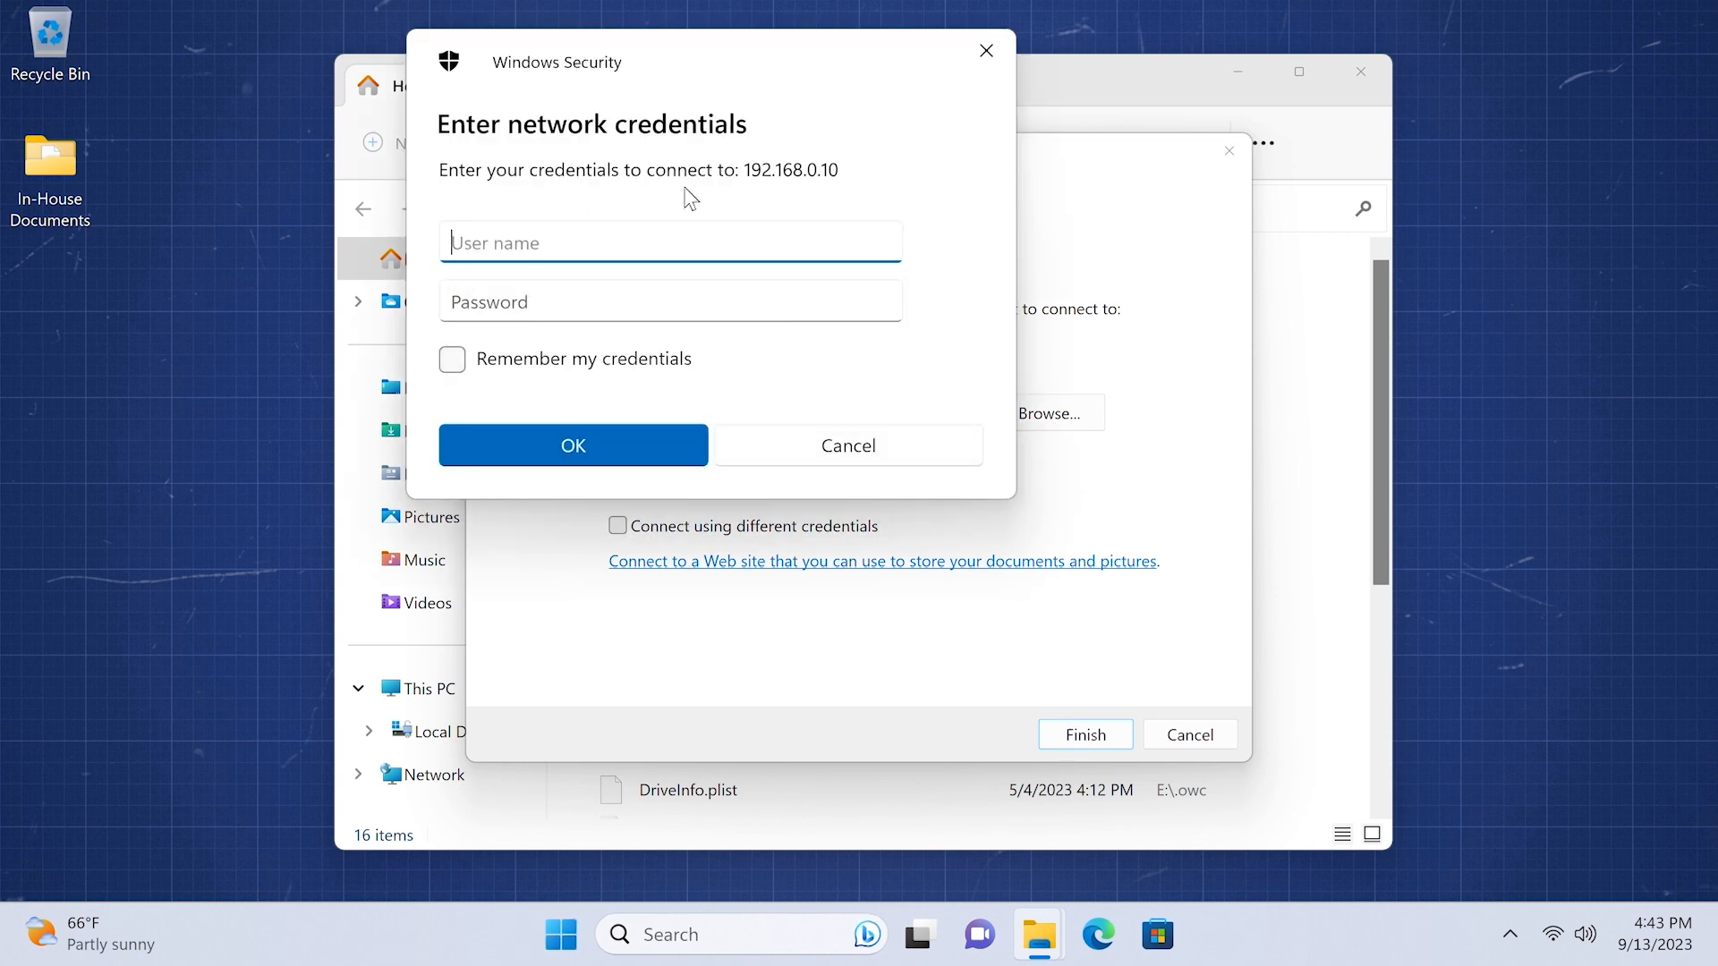
{"action": "type", "text": "jupiter"}
{"action": "left_click", "coordinate": [576, 297]}
{"action": "type", "text": "*******"}
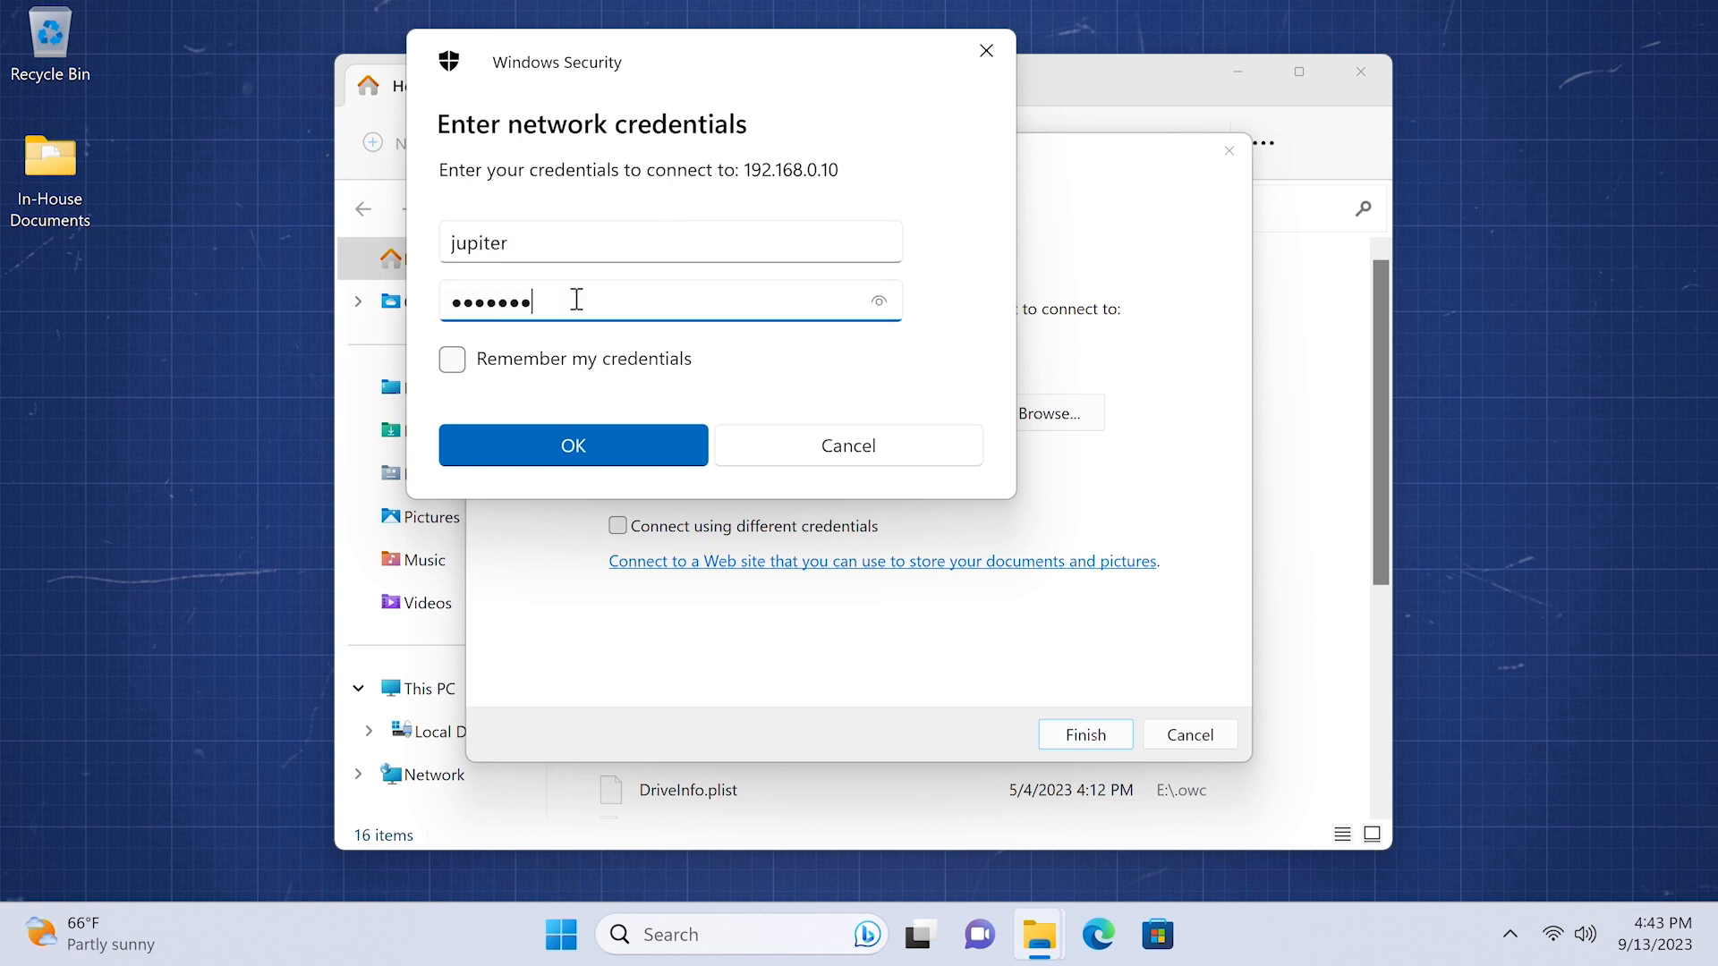
{"action": "left_click", "coordinate": [452, 360]}
{"action": "left_click", "coordinate": [448, 365]}
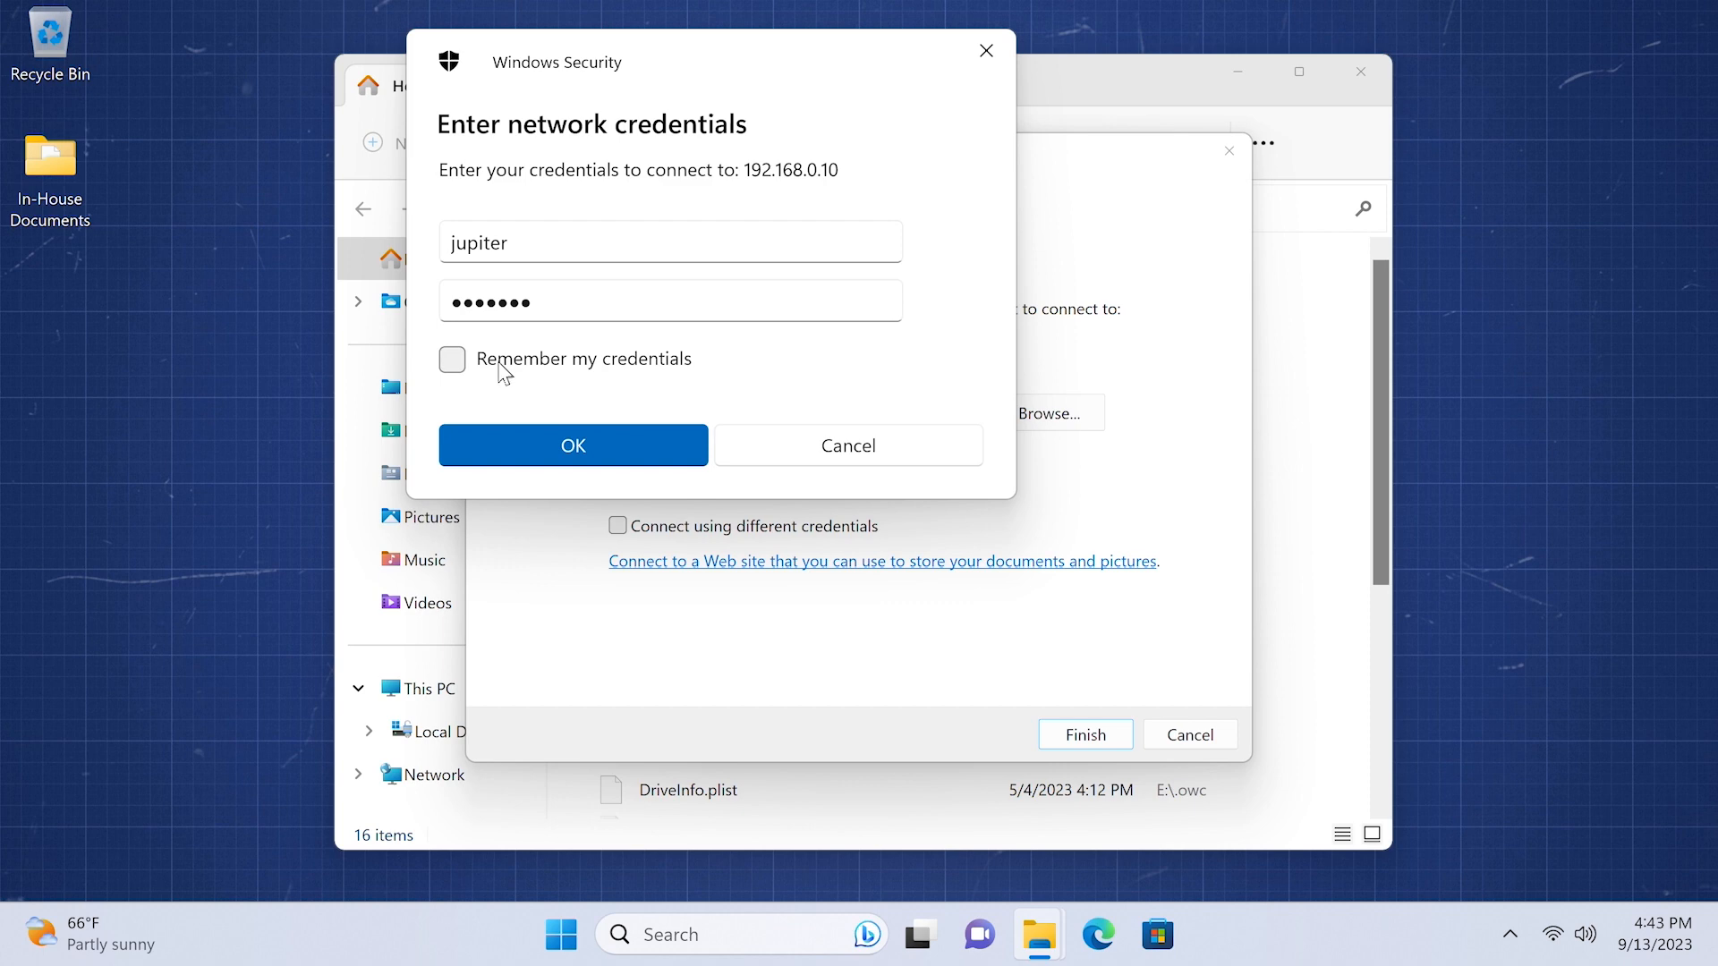
{"action": "left_click", "coordinate": [573, 454]}
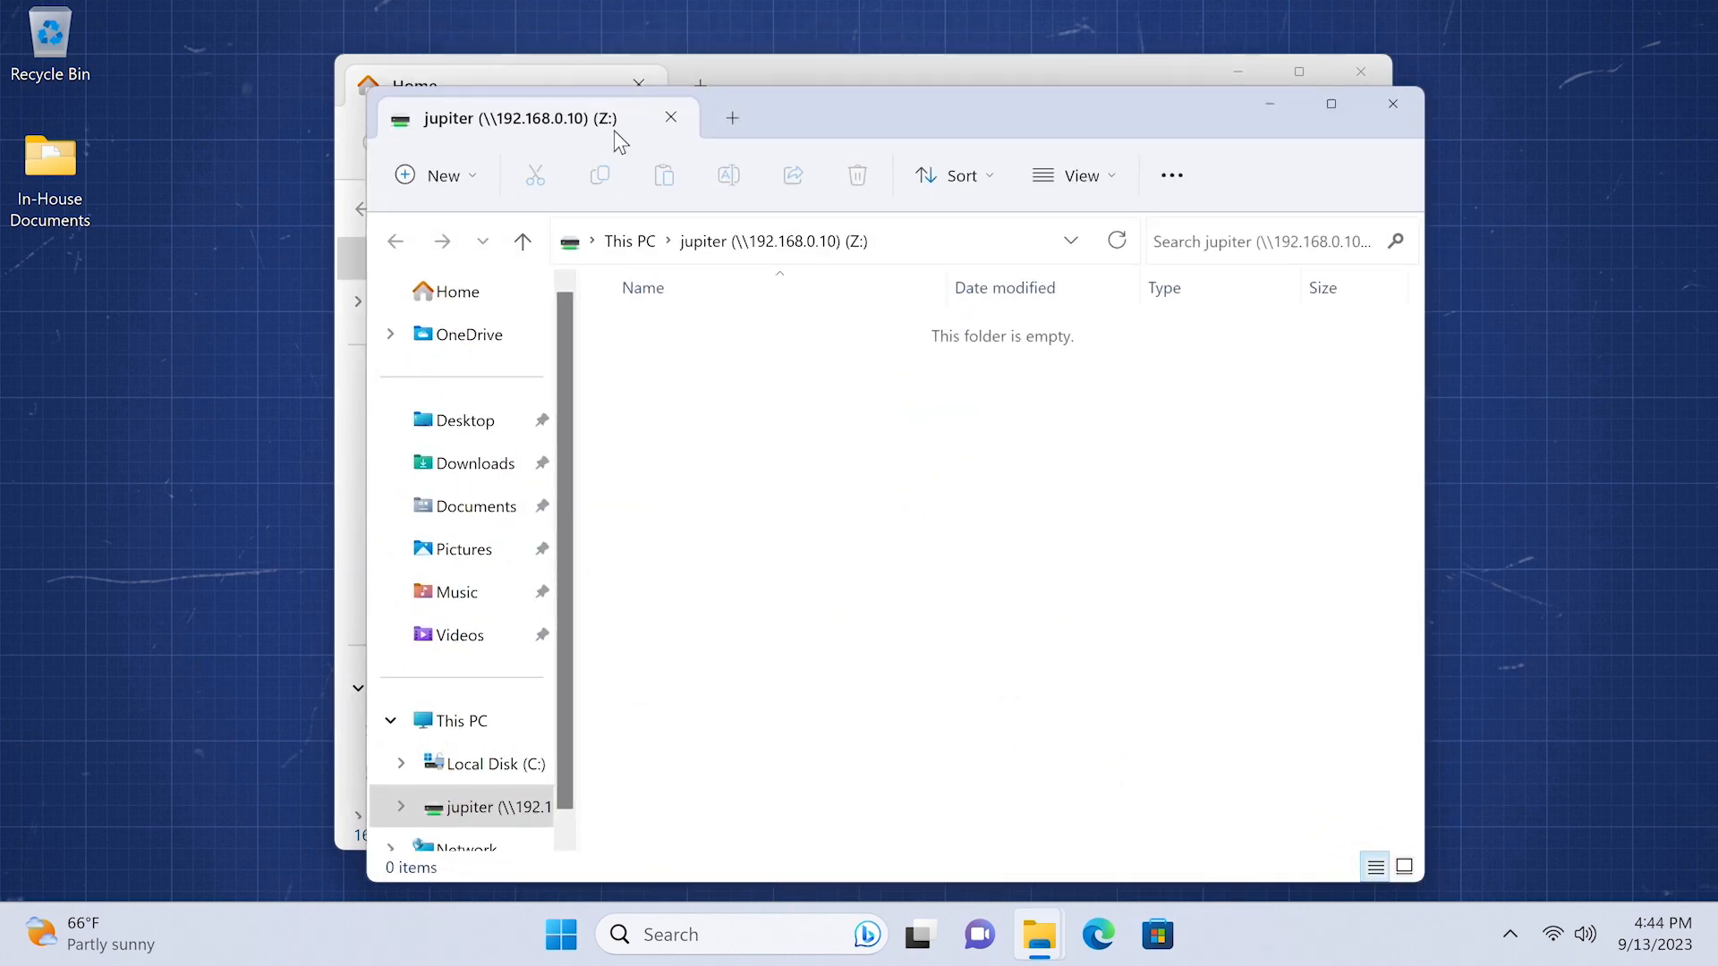
- Drag the 2,857-item In-House Documents folder from the desktop onto drive Z:
{"action": "scroll", "coordinate": [501, 733], "scroll_direction": "down", "scroll_amount": 1}
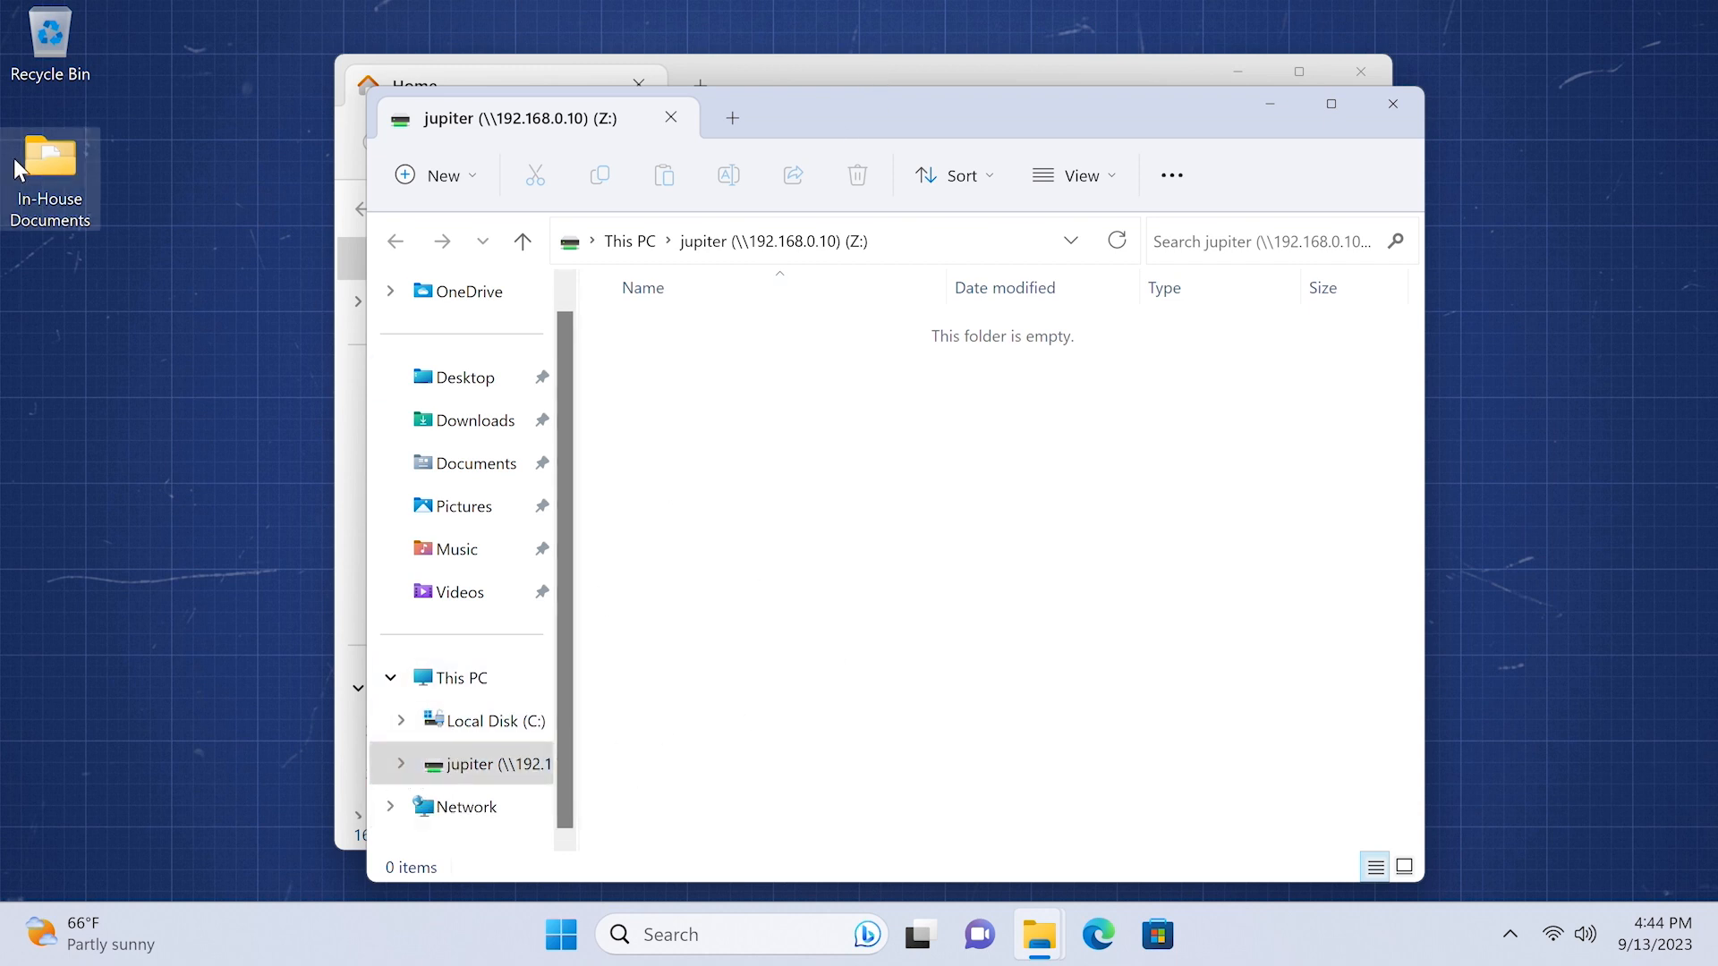
{"action": "left_click_drag", "start_coordinate": [40, 155], "coordinate": [760, 528]}
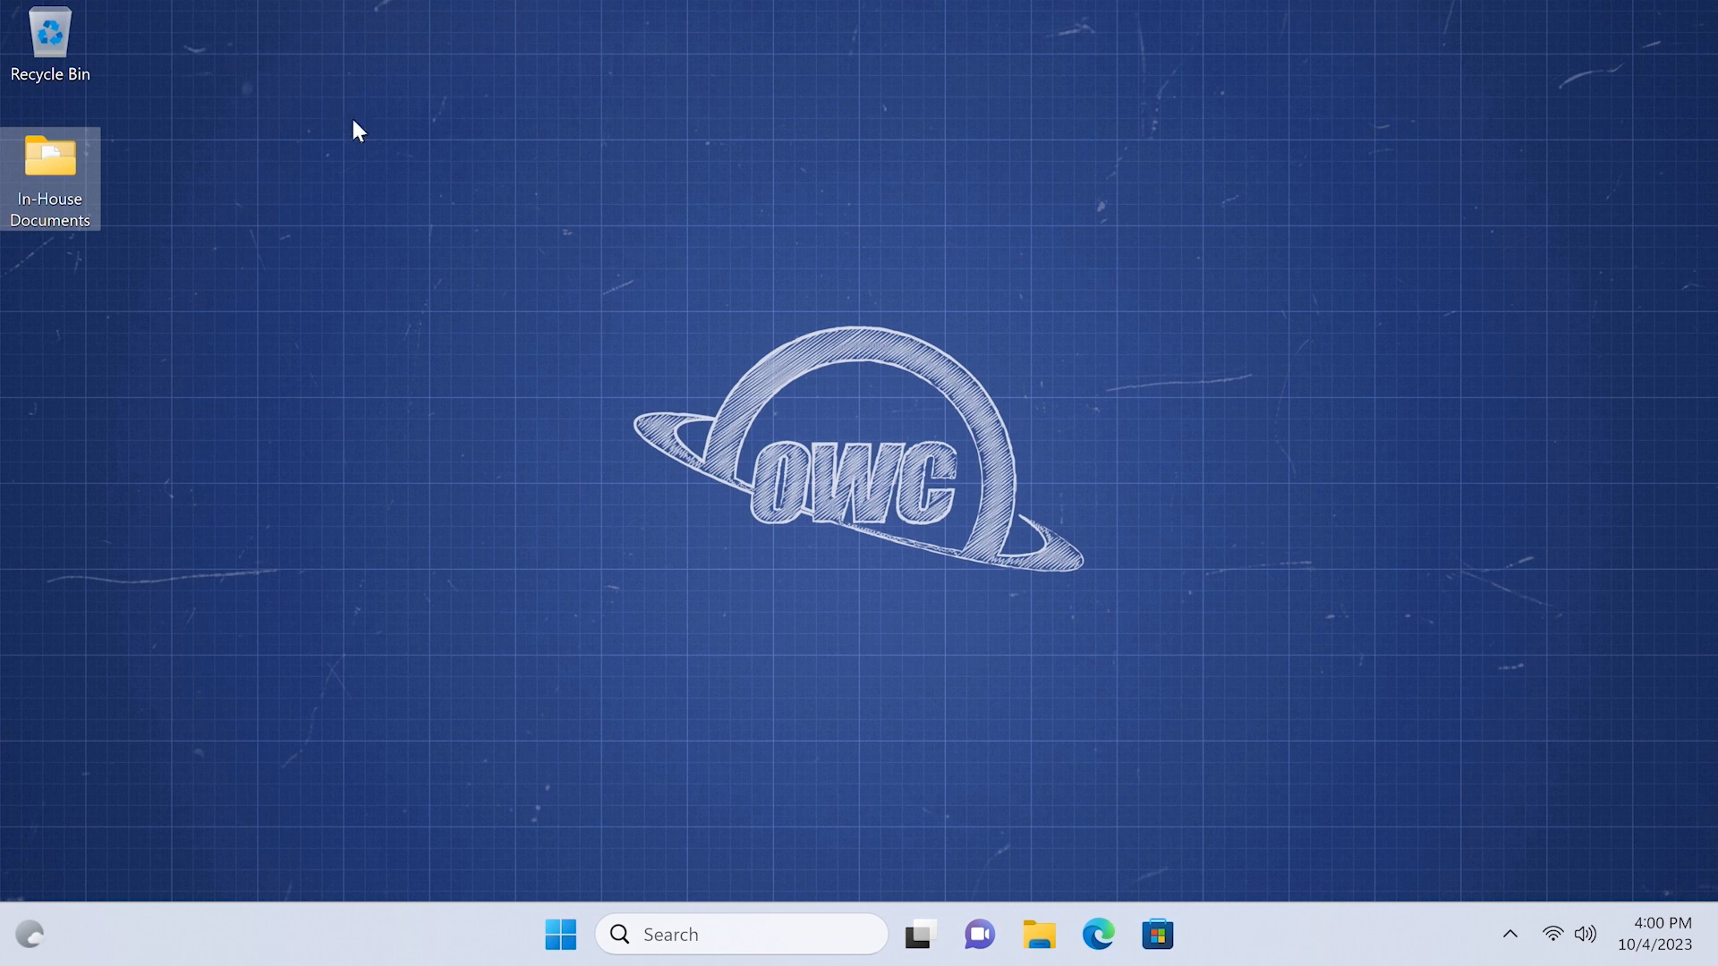
- Open Edge and go to the TrueNAS address 192.168.0.10
{"action": "left_click", "coordinate": [1099, 935]}
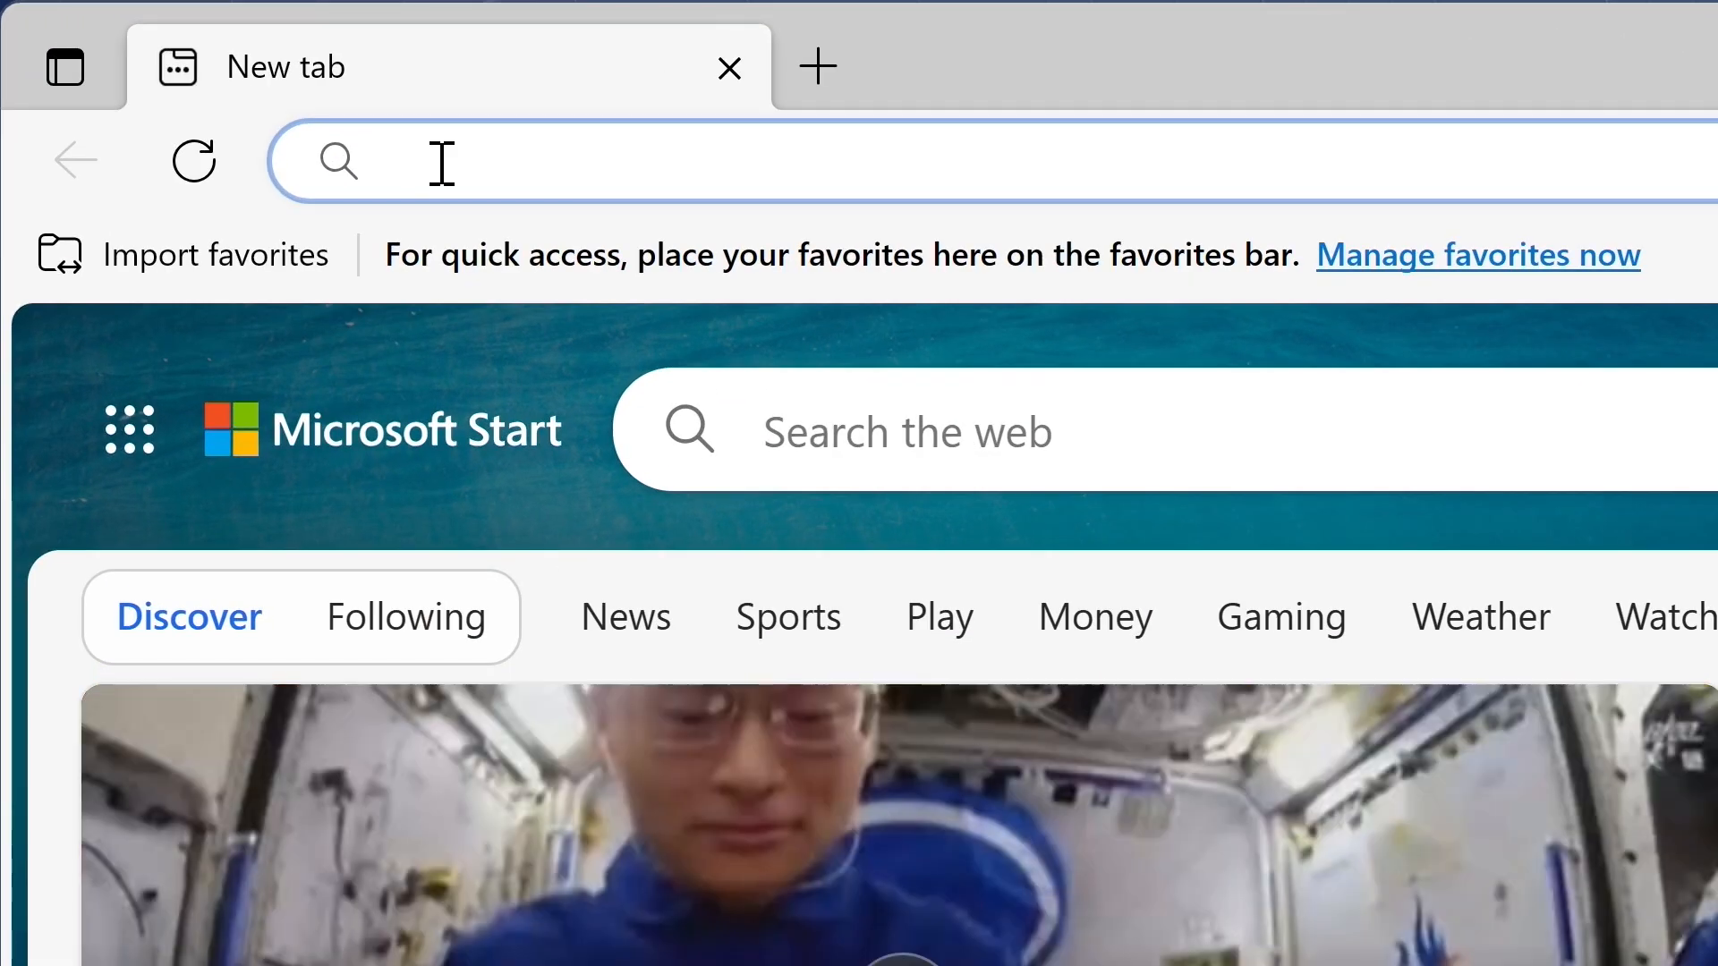
{"action": "type", "text": "192.1"}
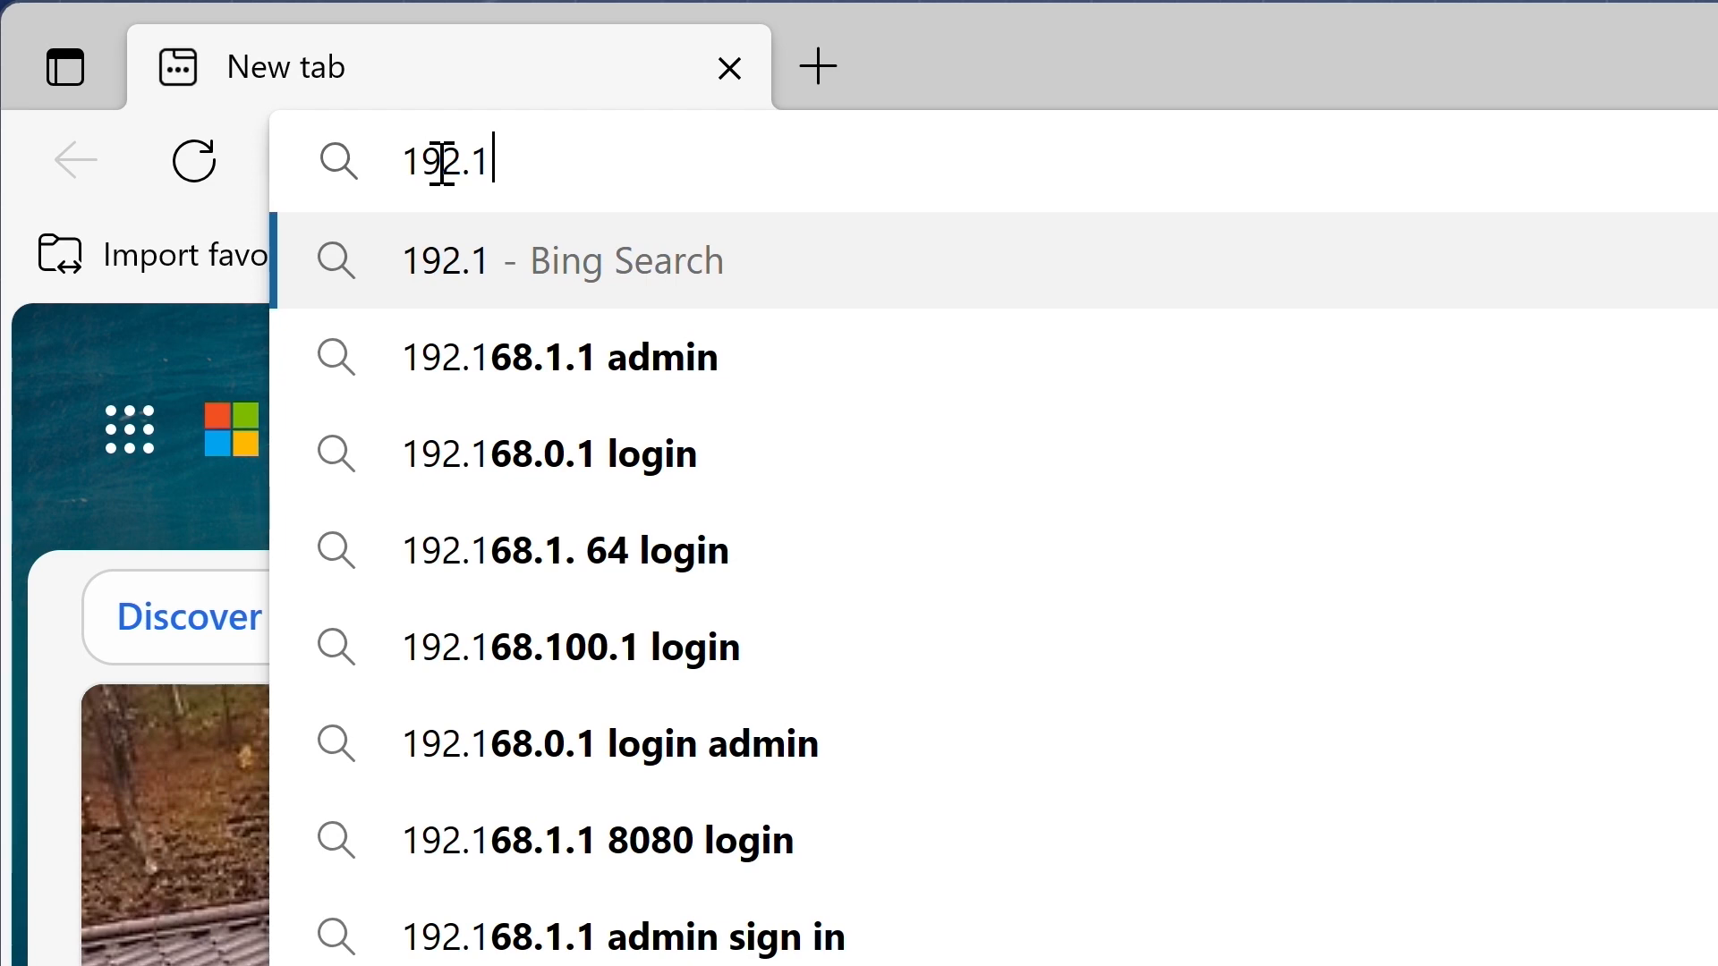
{"action": "type", "text": "68.0."}
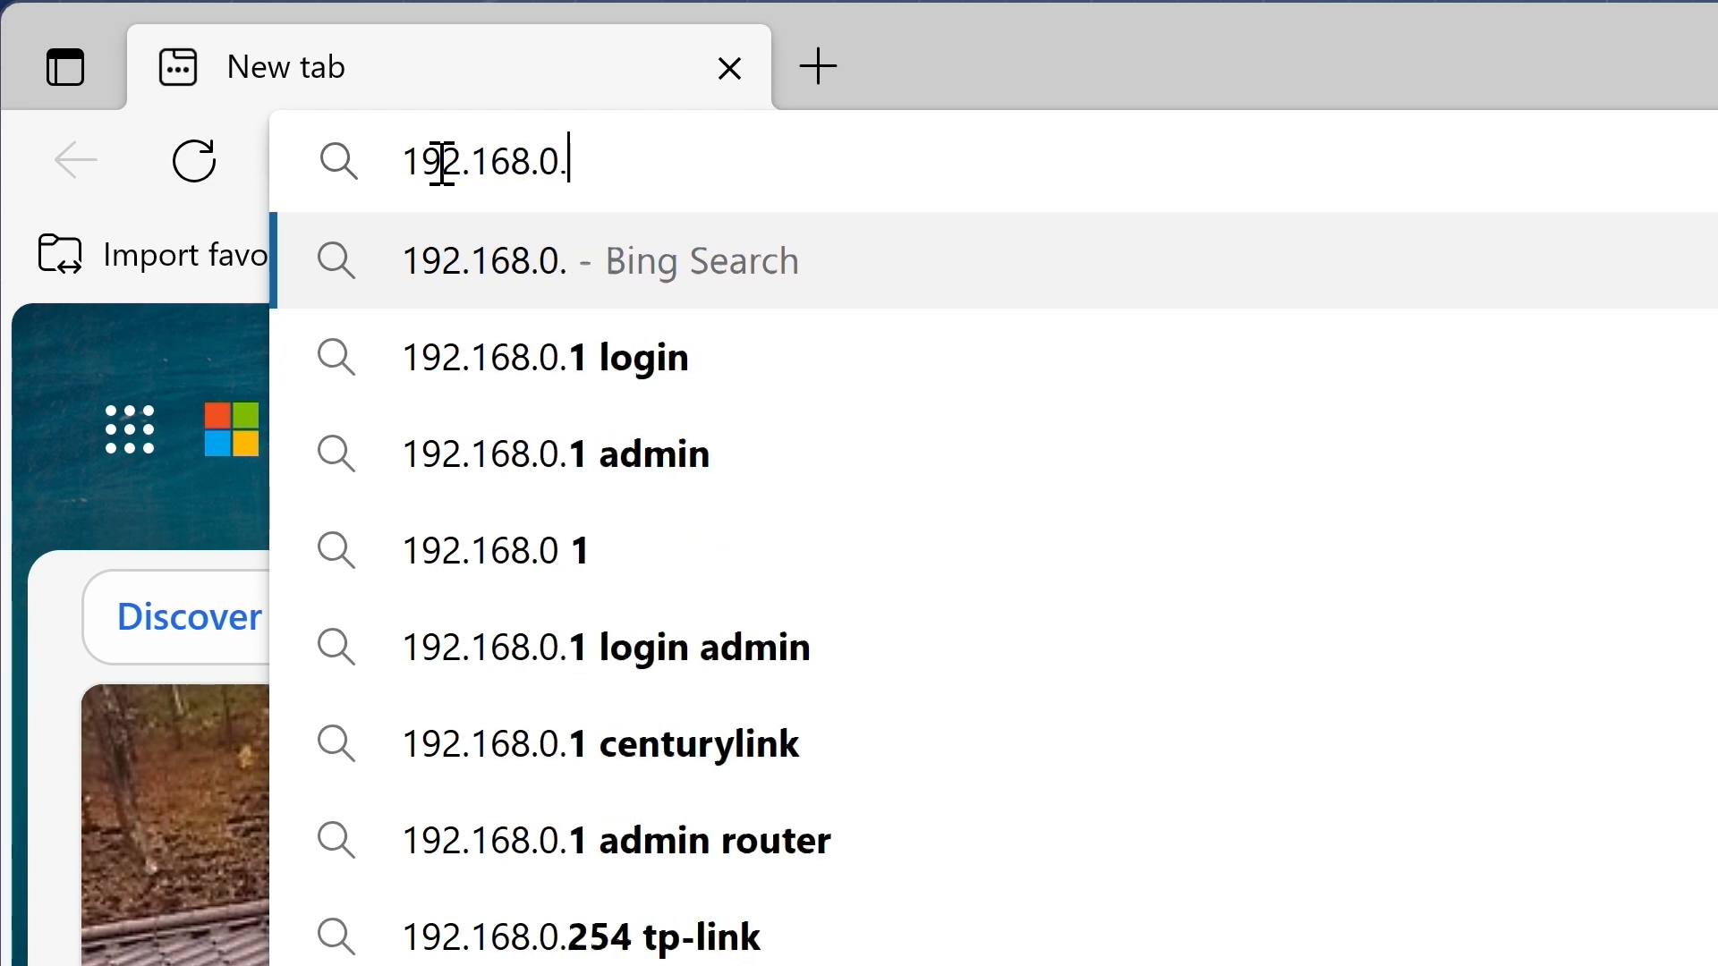
{"action": "type", "text": "10"}
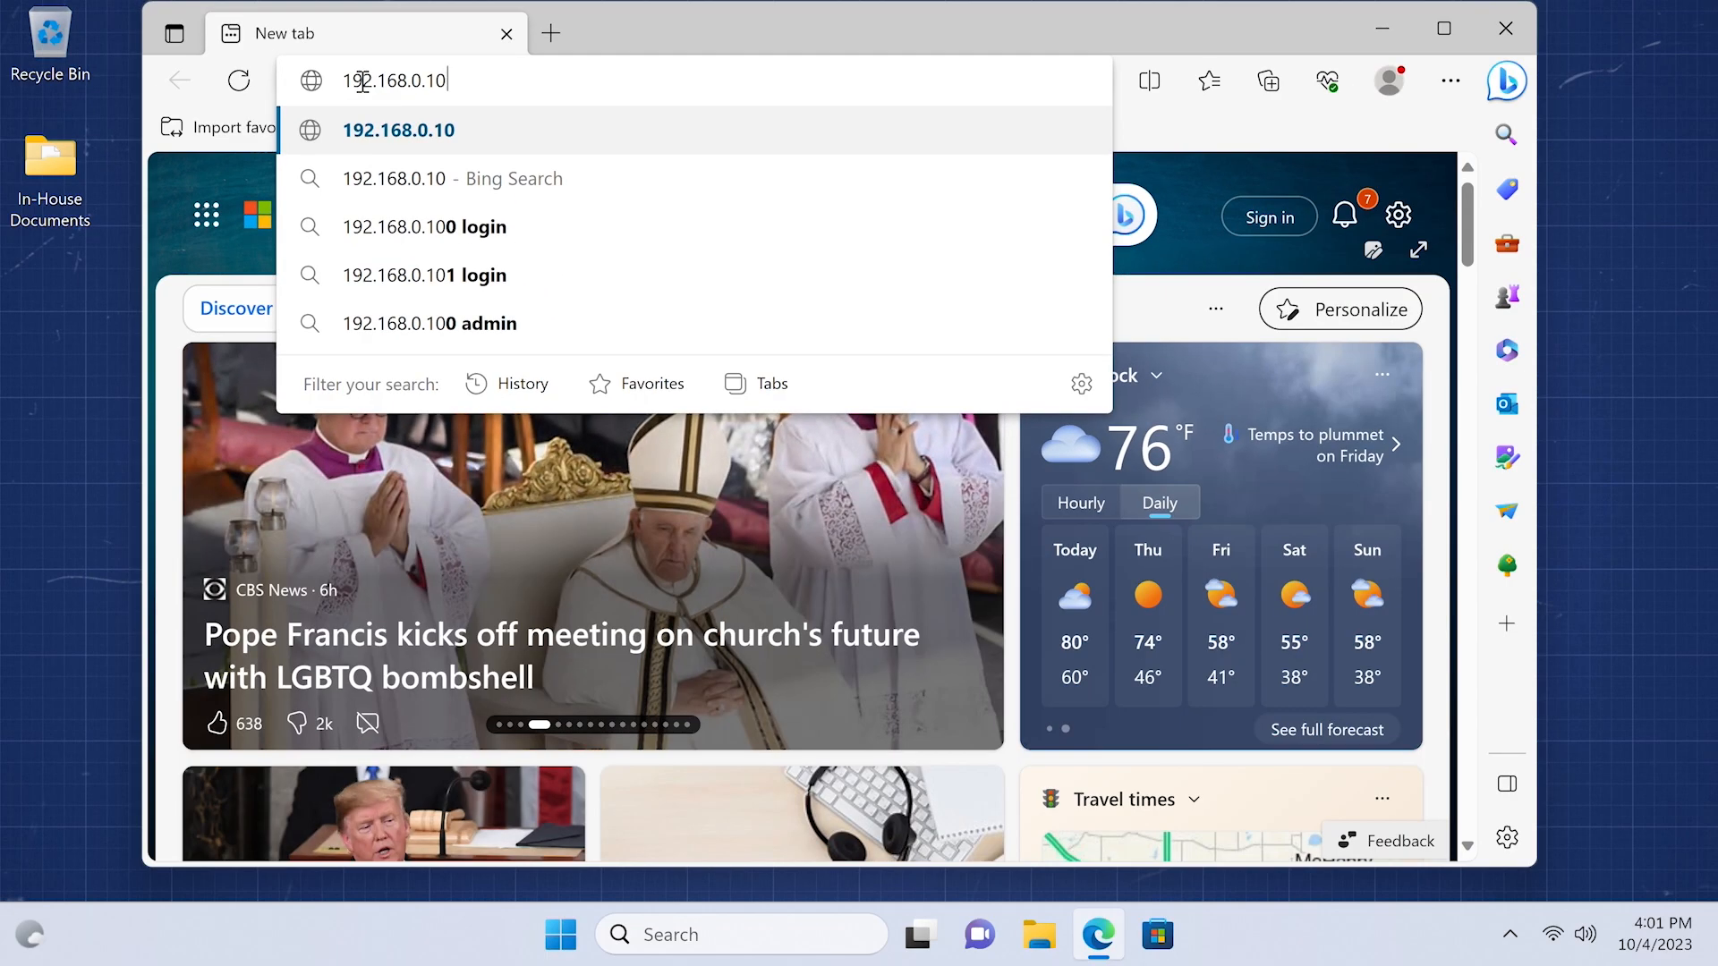
{"action": "key", "text": "Return"}
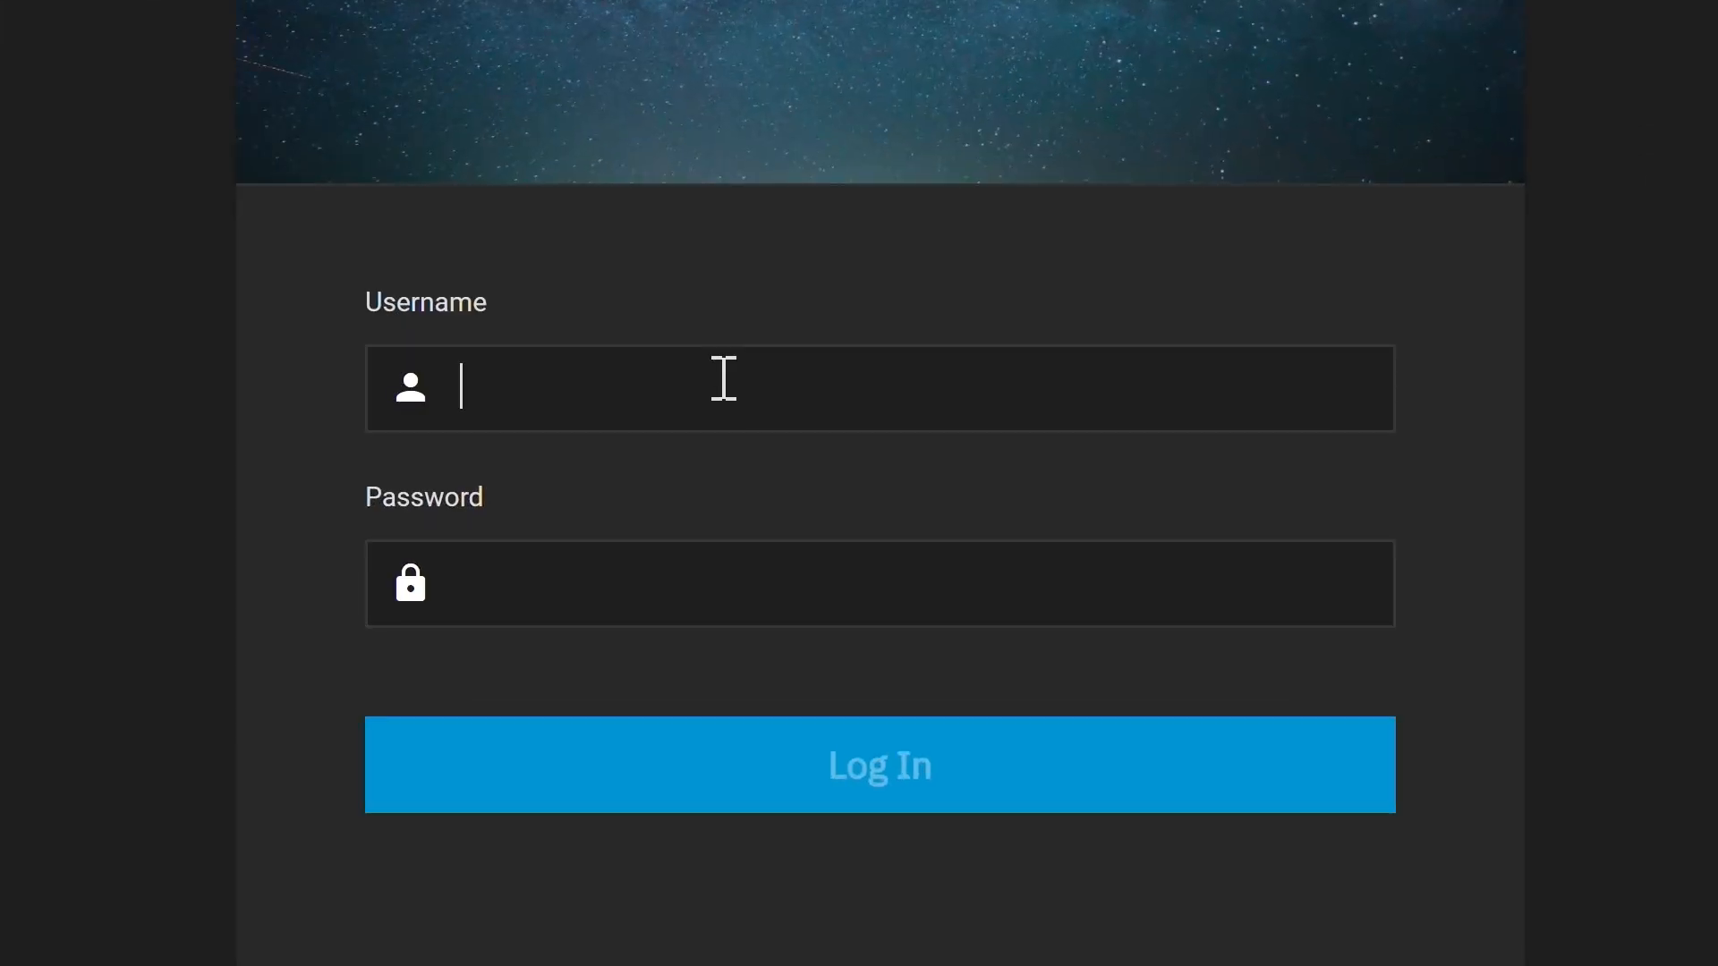
- Fill in the sign-in form with username admin and the account password
{"action": "type", "text": "admin"}
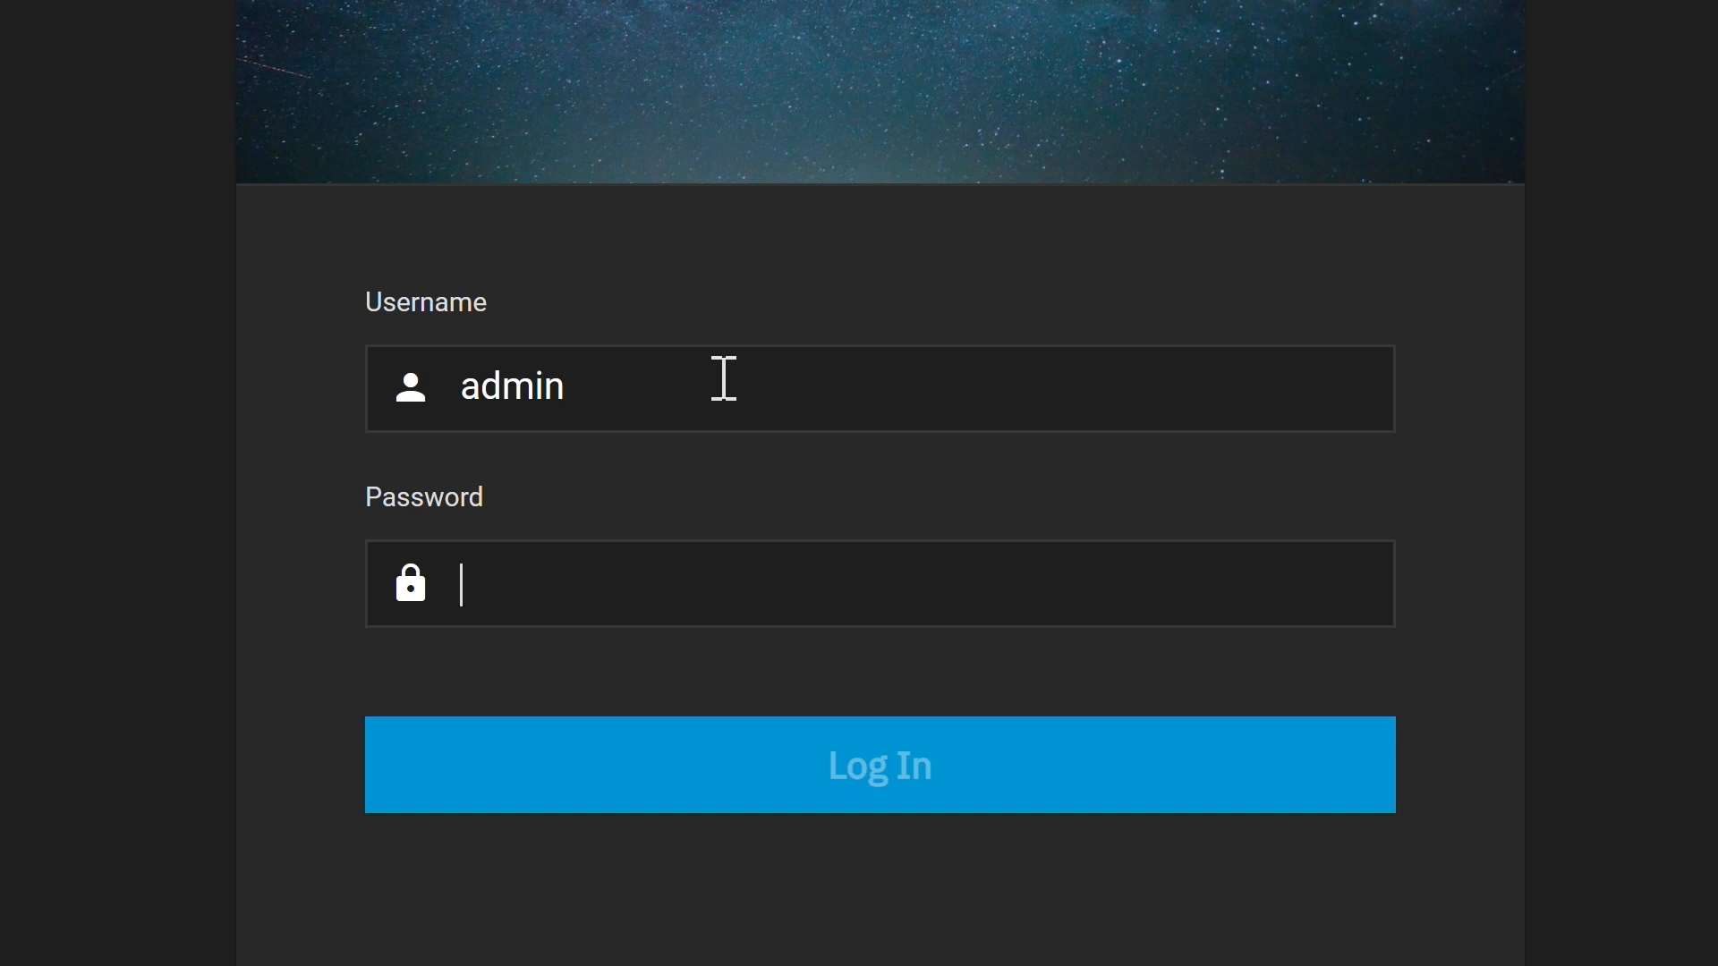
{"action": "key", "text": "Tab"}
{"action": "type", "text": "•••••••"}
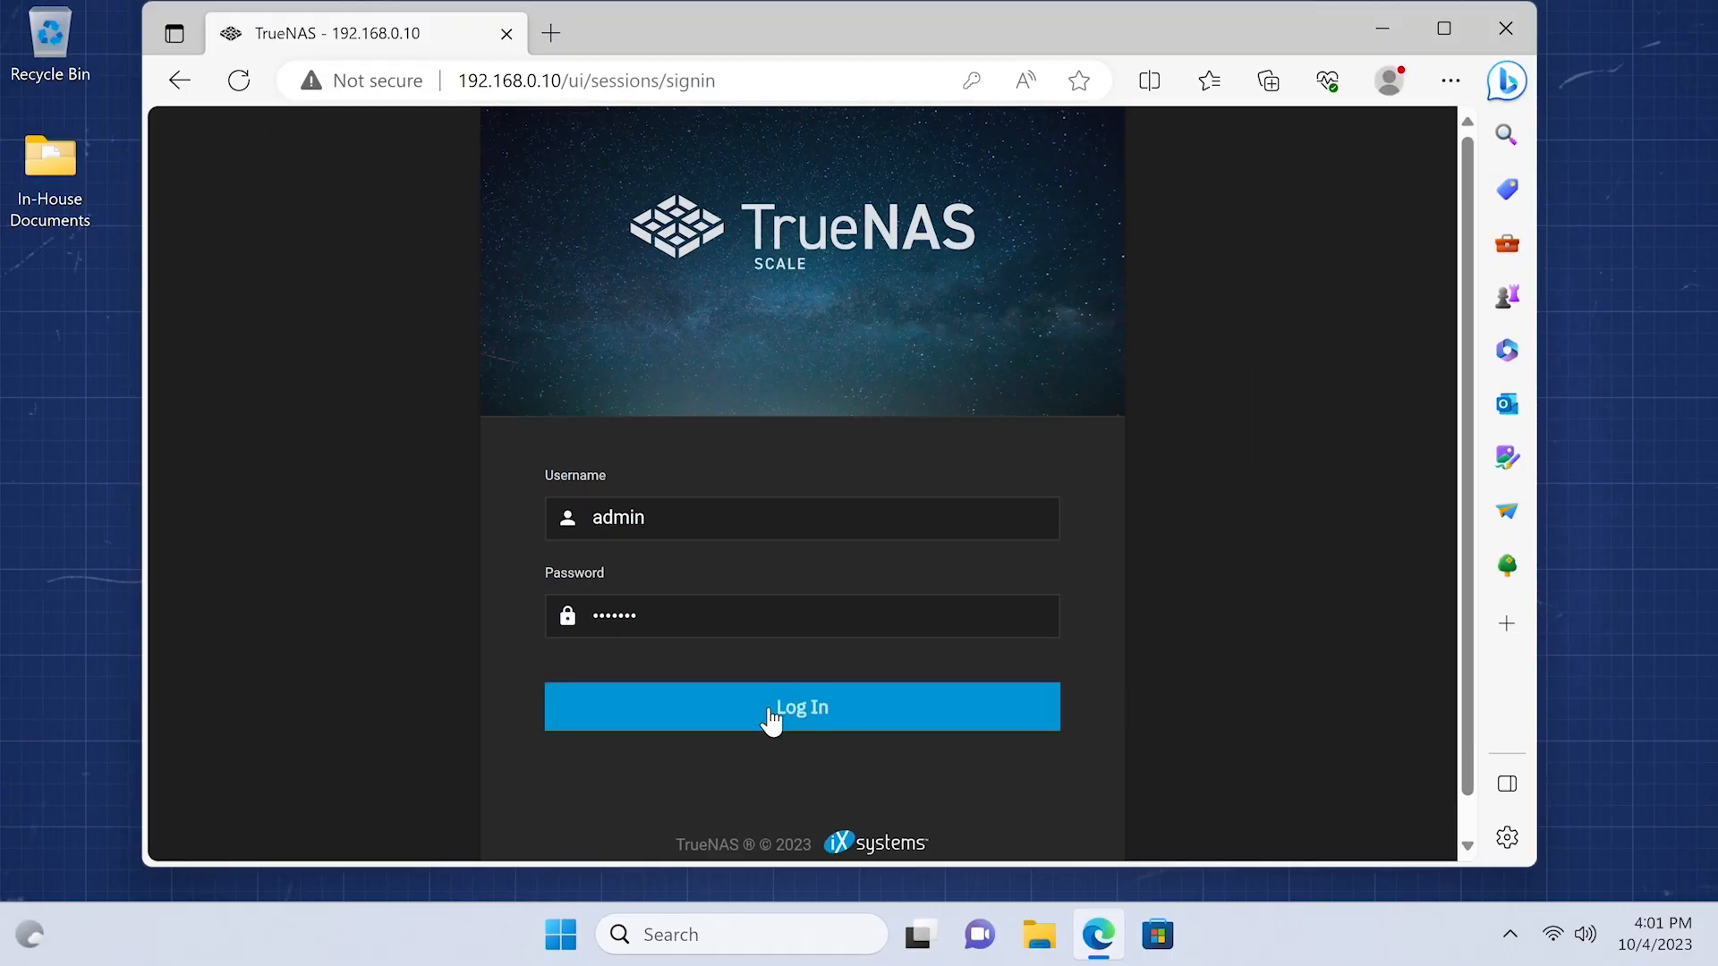
- Log in to TrueNAS, refuse Edge's save-password offer, and review the jupiter System Information
{"action": "left_click", "coordinate": [770, 716]}
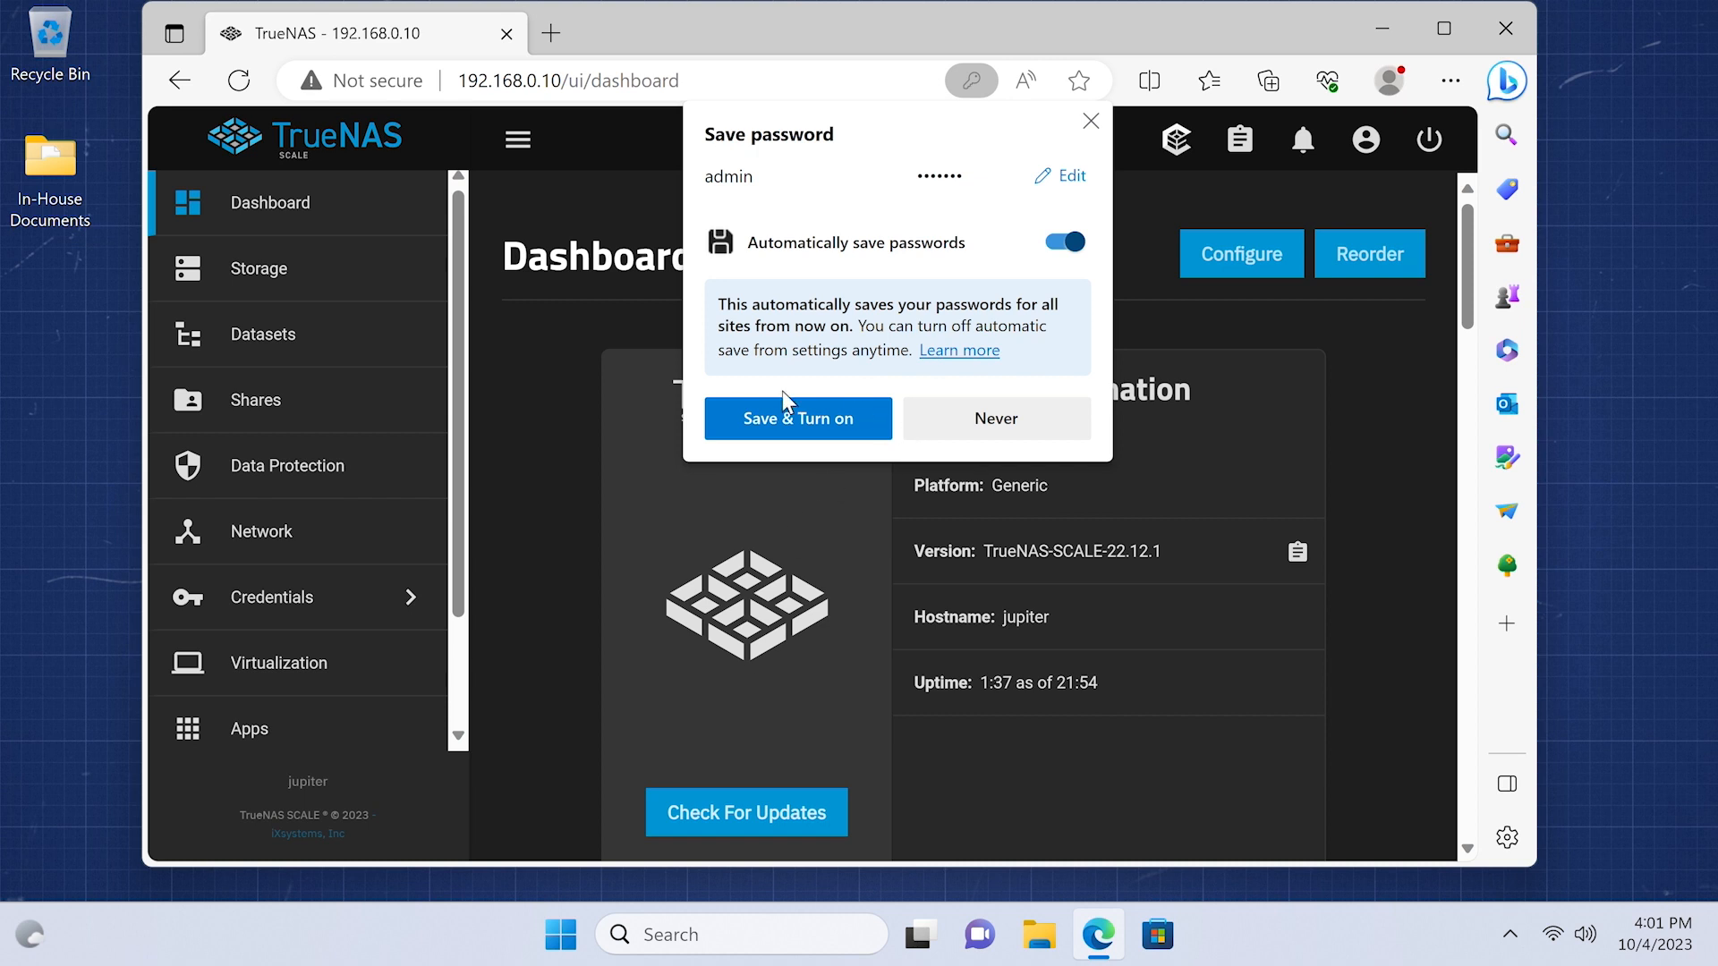
{"action": "left_click", "coordinate": [1004, 418]}
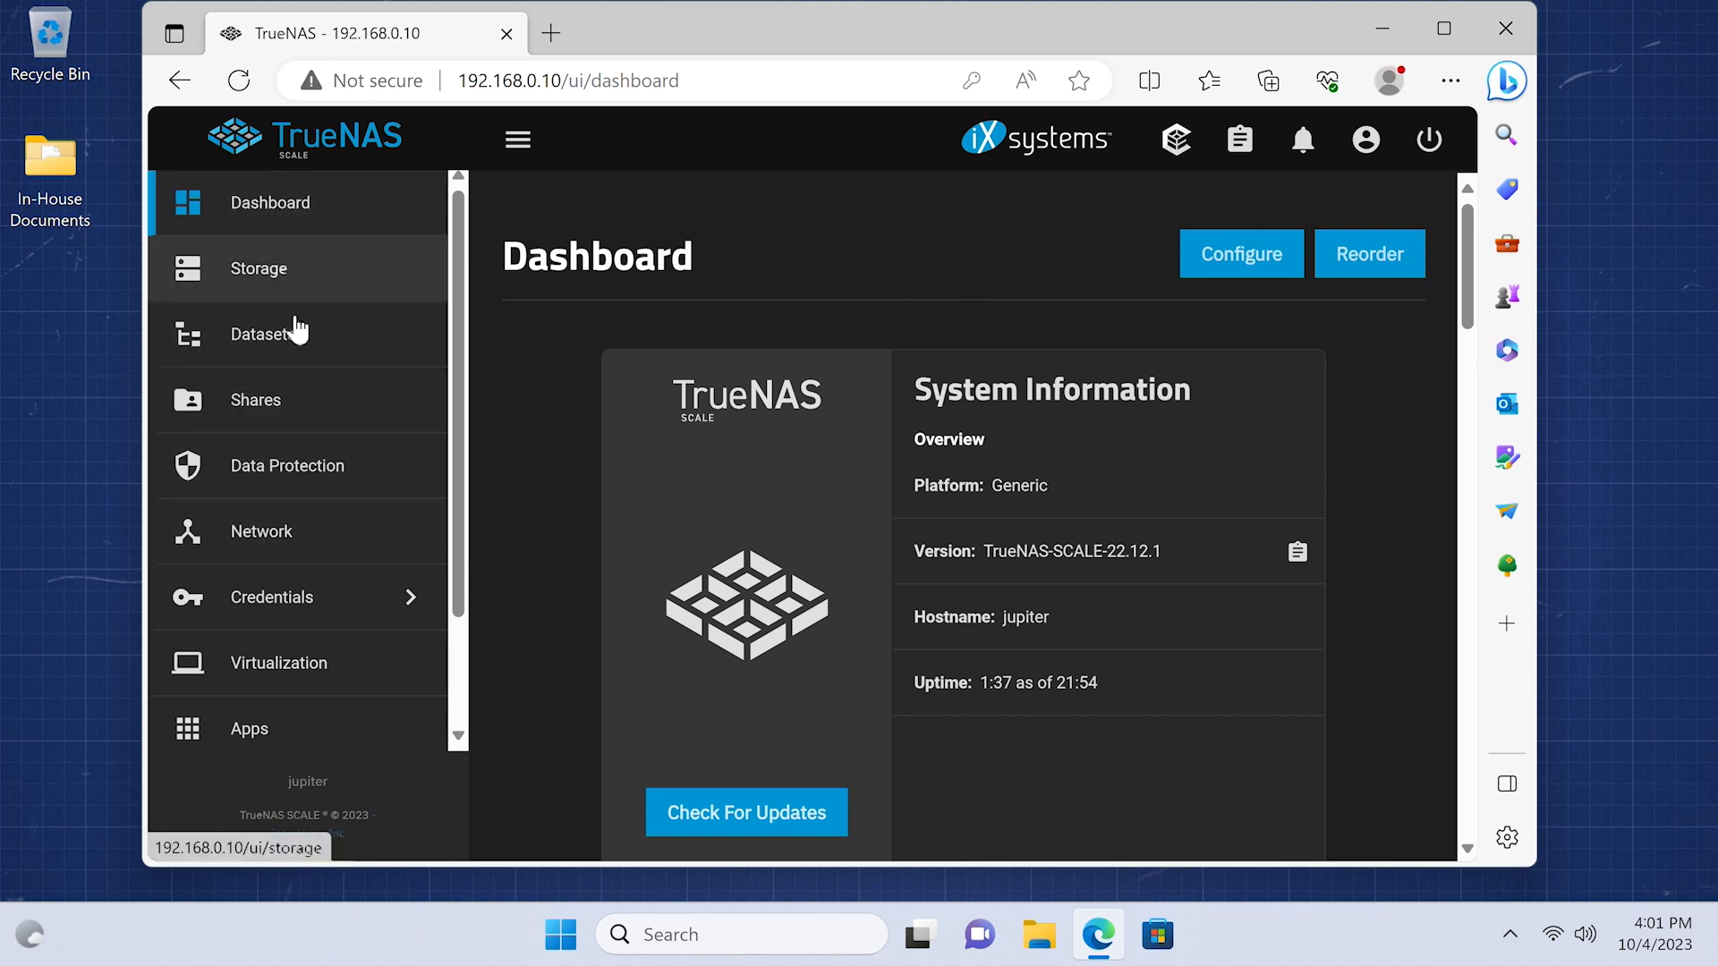
{"action": "scroll", "coordinate": [324, 468], "scroll_direction": "down", "scroll_amount": 1}
{"action": "scroll", "coordinate": [325, 466], "scroll_direction": "down", "scroll_amount": 1}
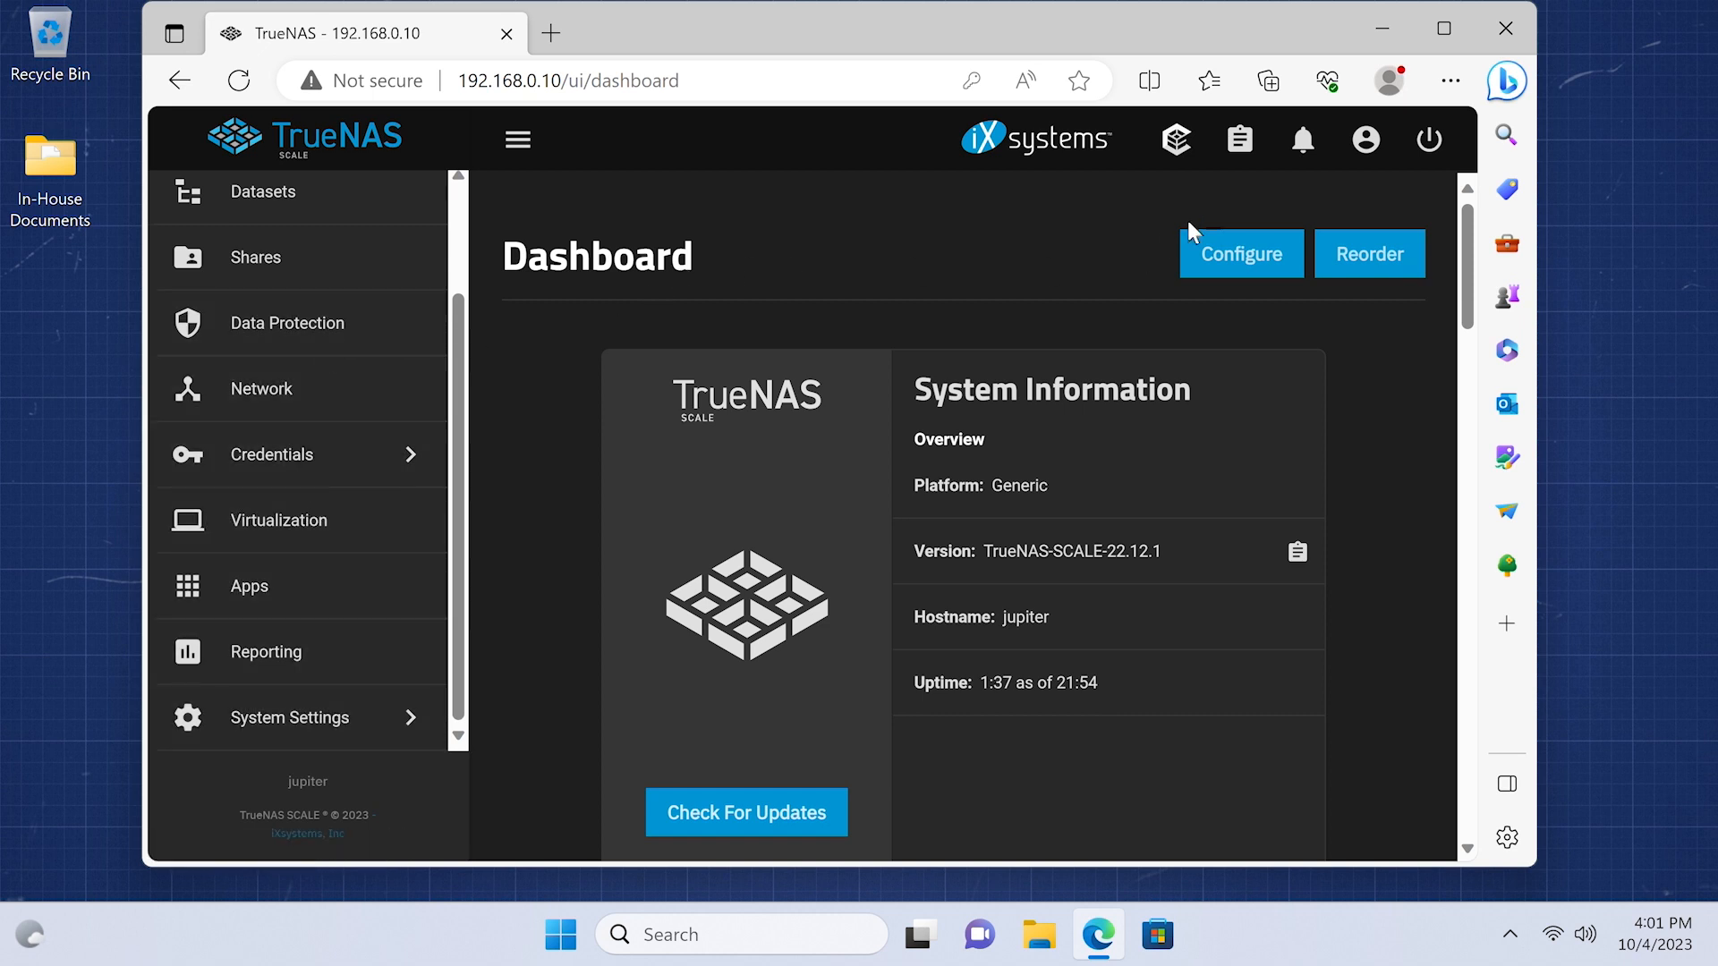
- Open the Guide from the account menu and browse to the TrueNAS SCALE docs section
{"action": "left_click", "coordinate": [1368, 143]}
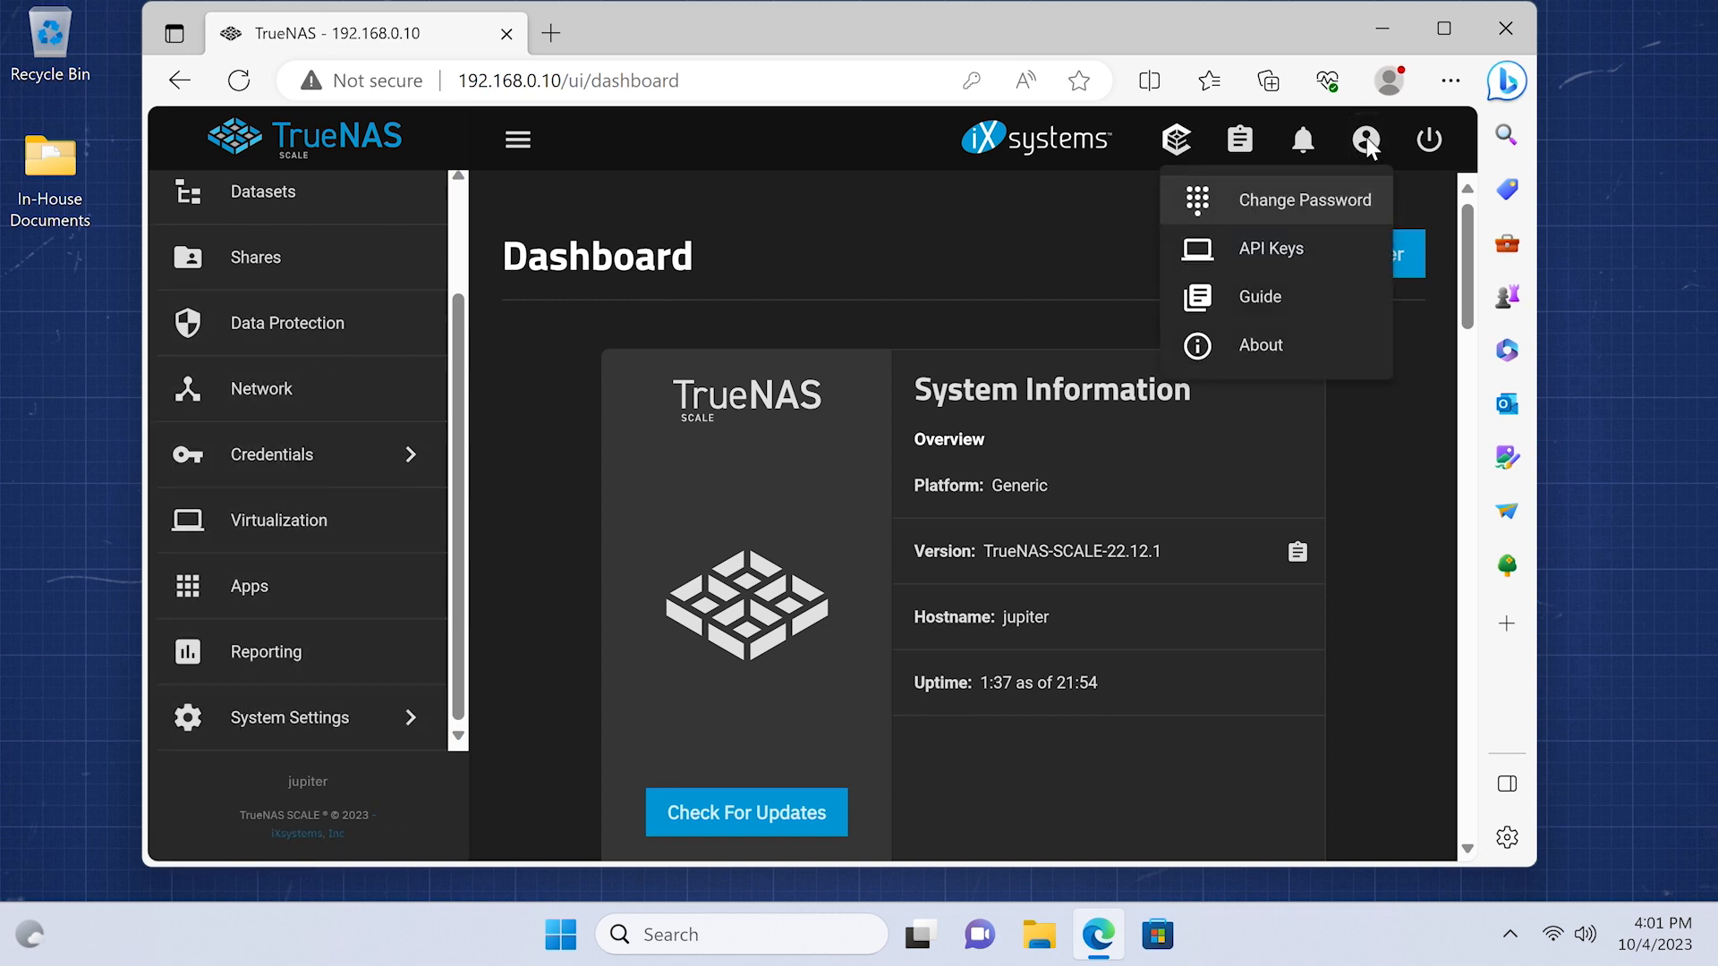
{"action": "left_click", "coordinate": [1304, 301]}
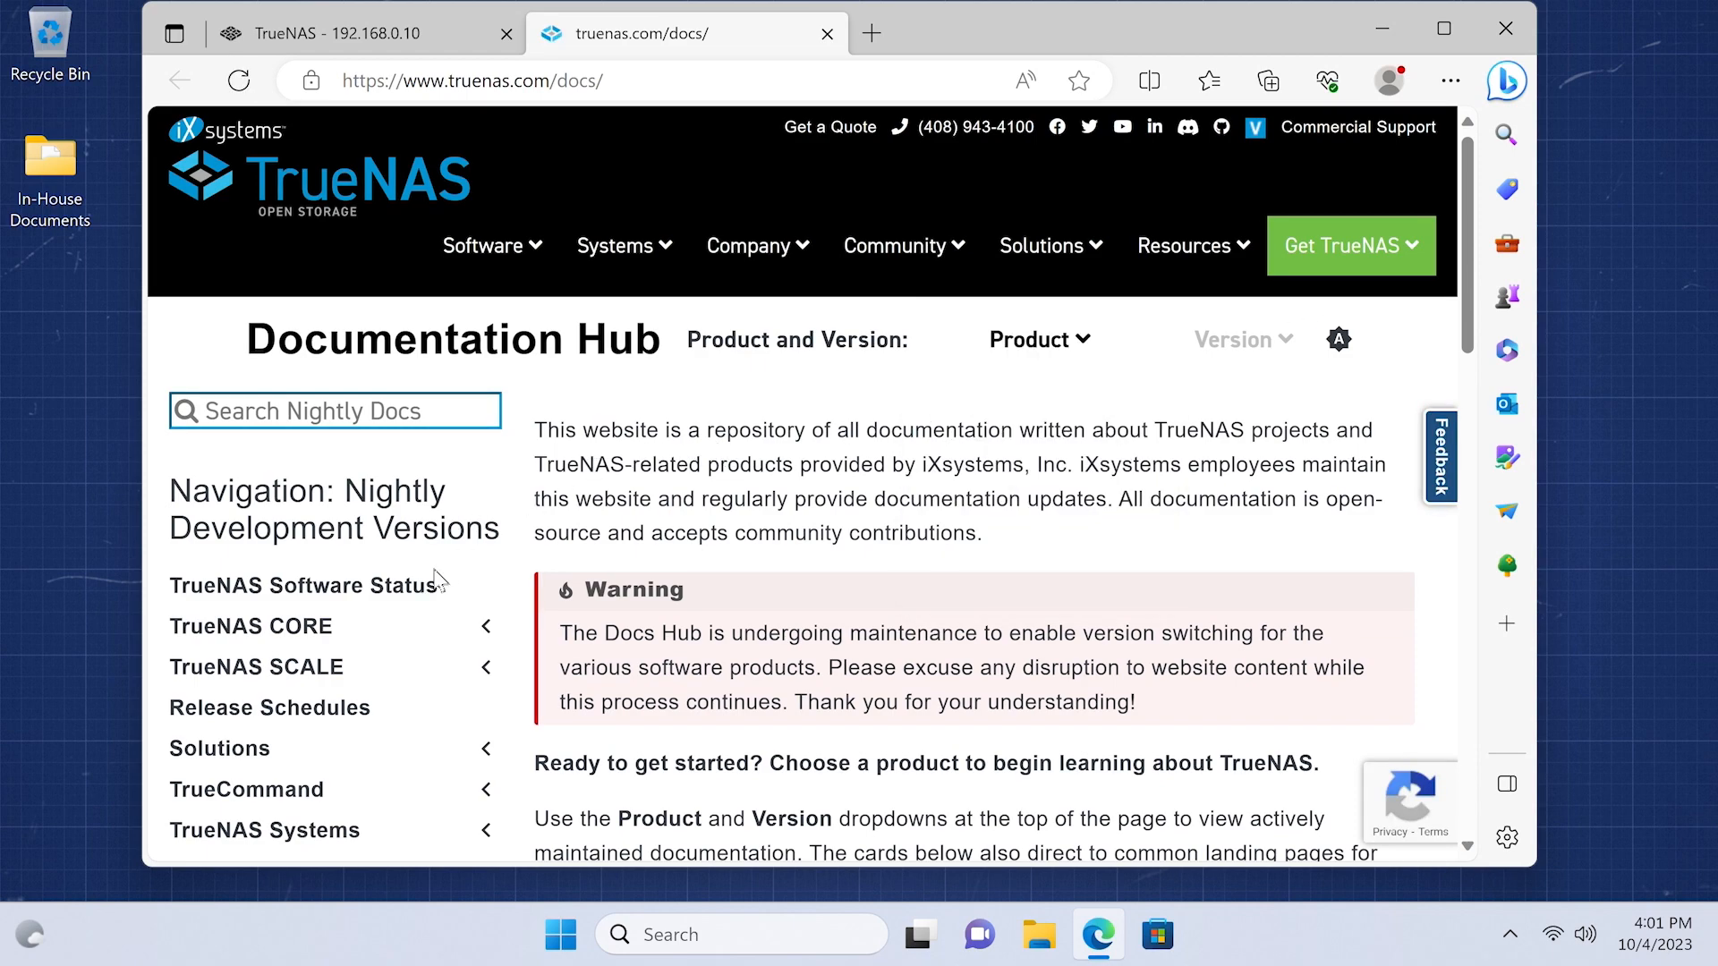
{"action": "left_click", "coordinate": [315, 676]}
{"action": "scroll", "coordinate": [663, 546], "scroll_direction": "down", "scroll_amount": 5}
{"action": "scroll", "coordinate": [751, 542], "scroll_direction": "down", "scroll_amount": 3}
{"action": "scroll", "coordinate": [752, 541], "scroll_direction": "up", "scroll_amount": 7}
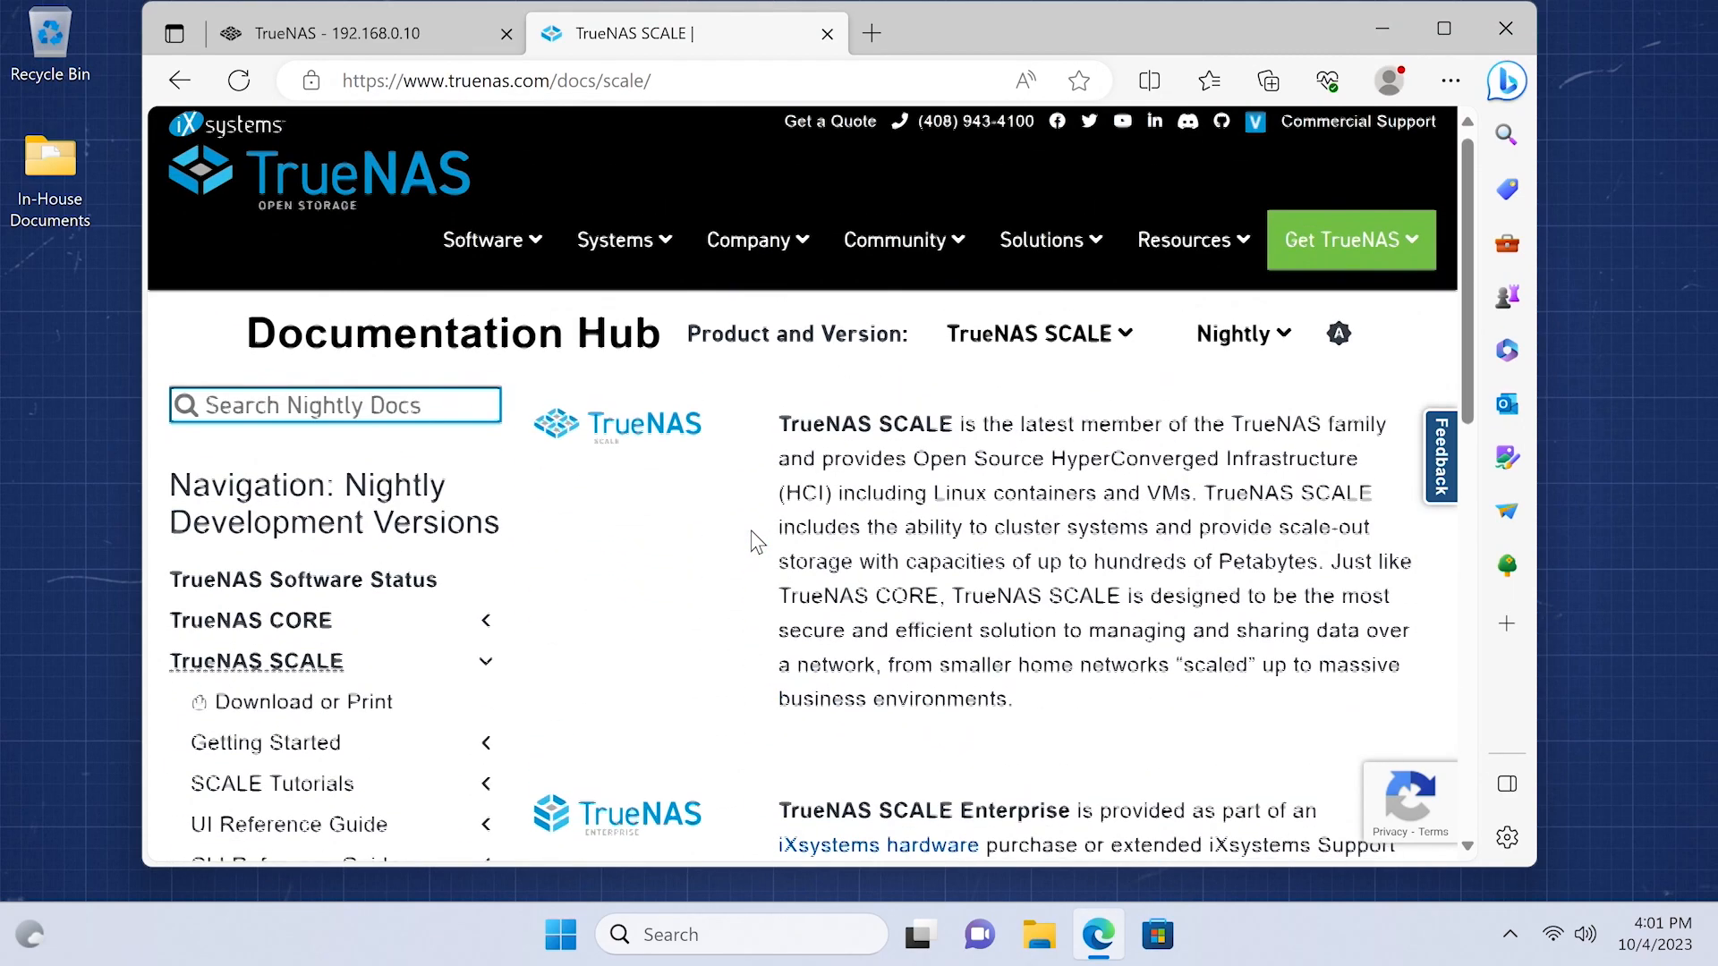